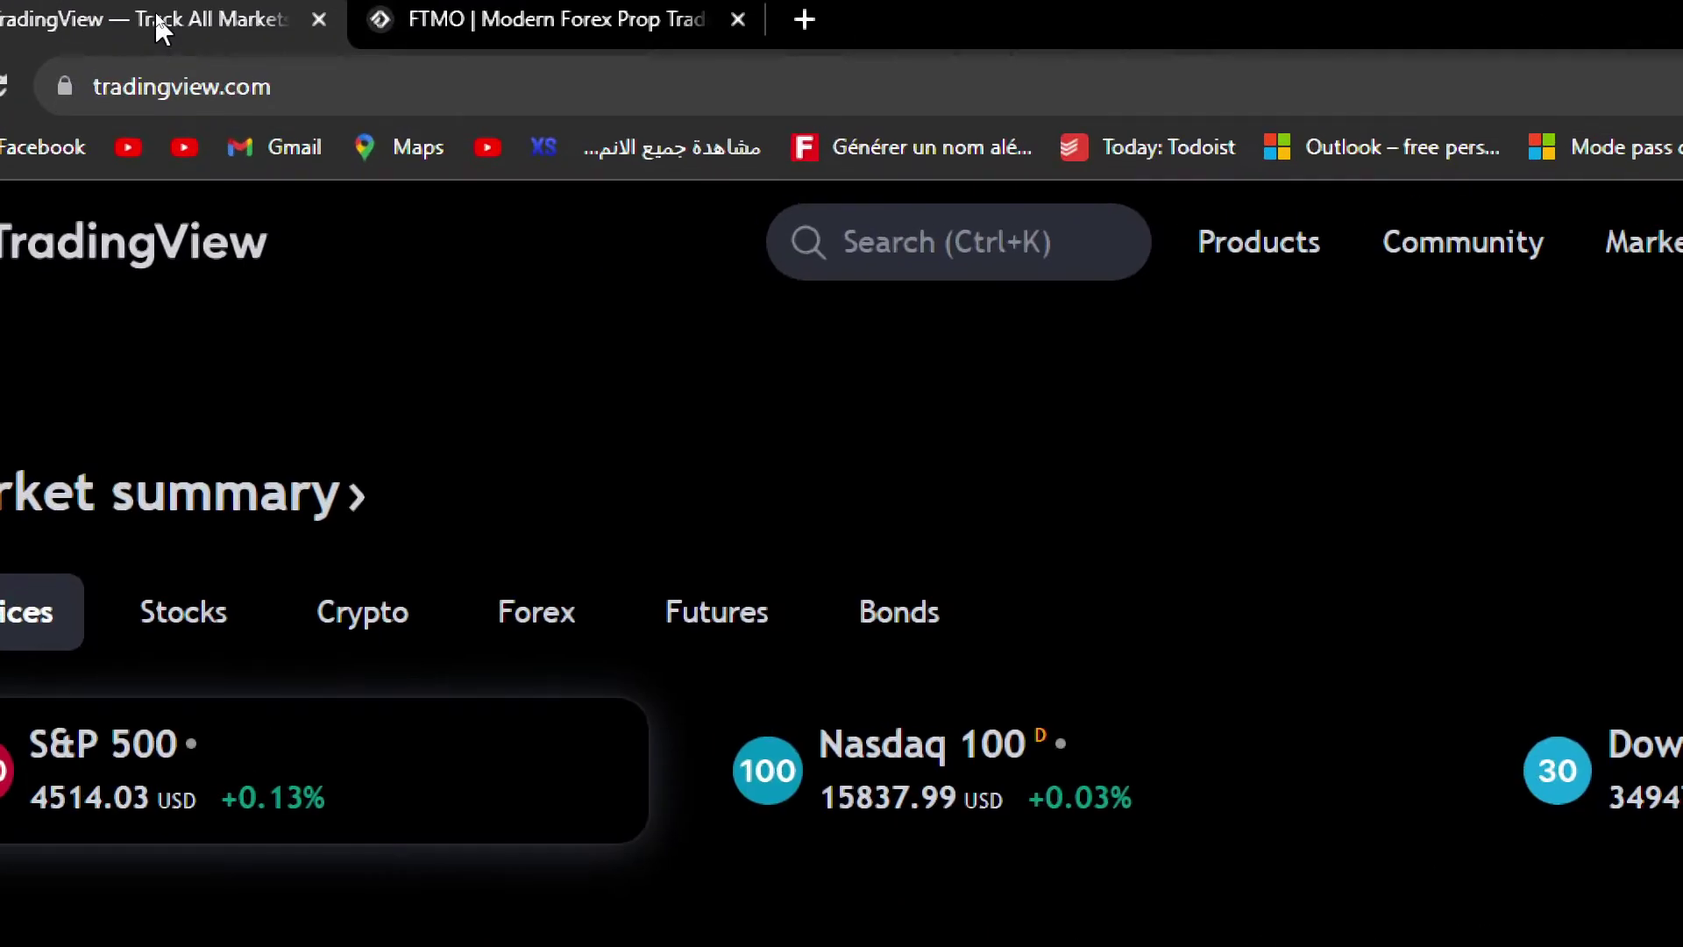
- Open TradingView's broker comparison page from the site menu
{"action": "left_click_drag", "start_coordinate": [246, 50], "coordinate": [147, 56]}
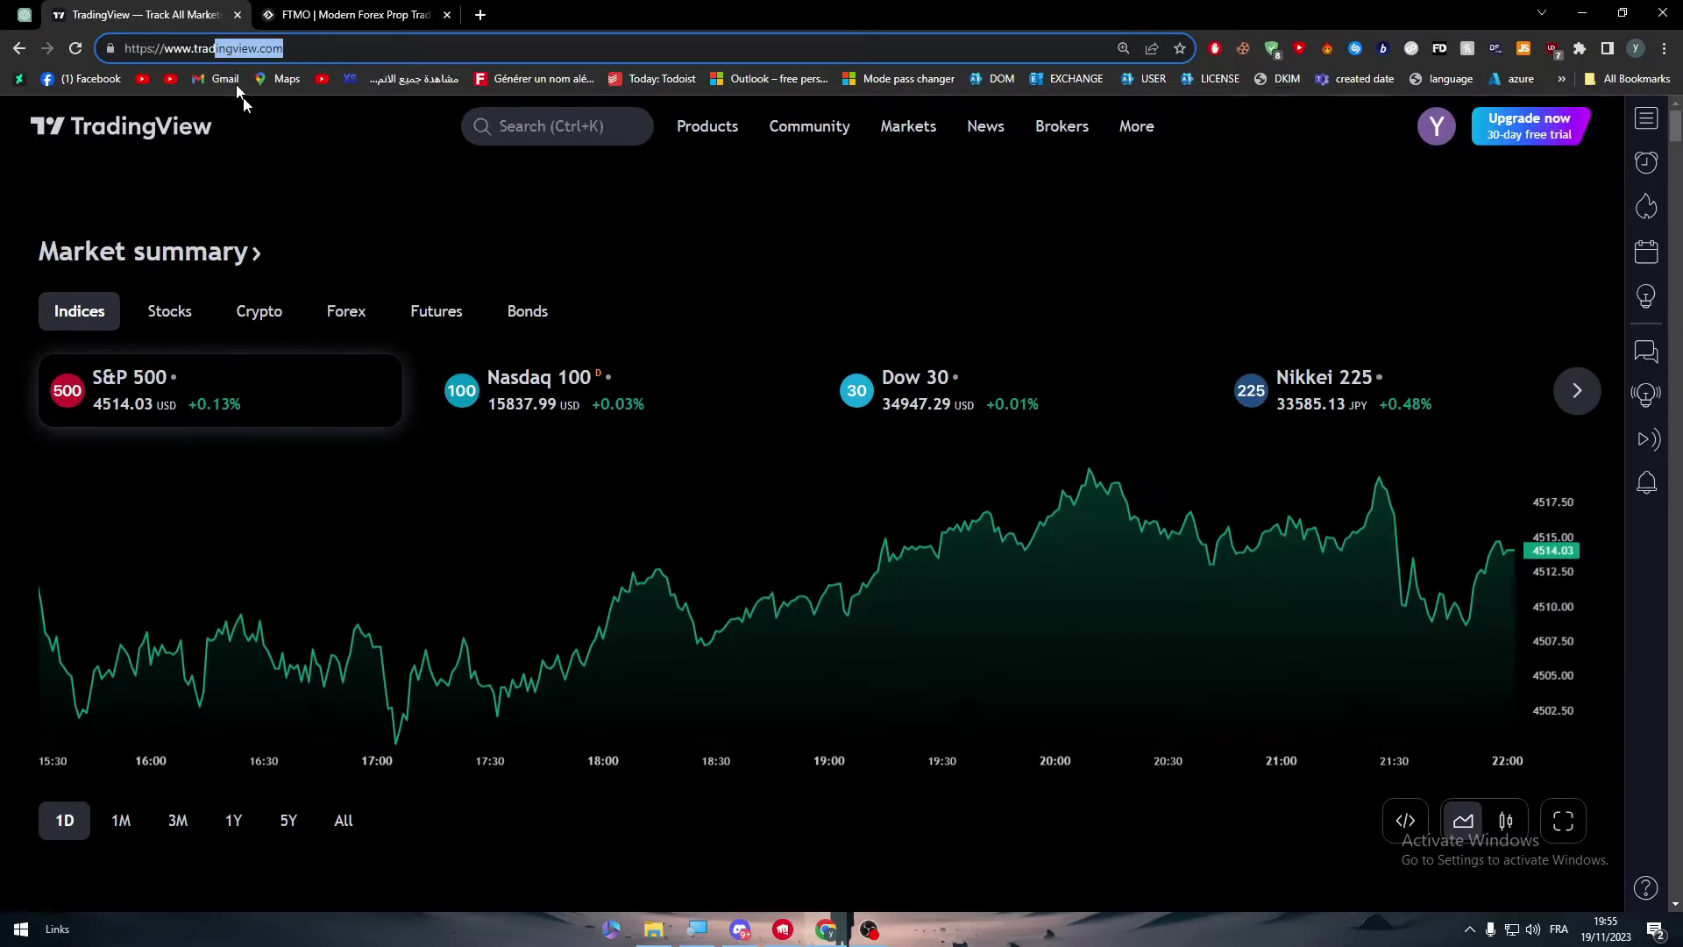
{"action": "left_click", "coordinate": [518, 334]}
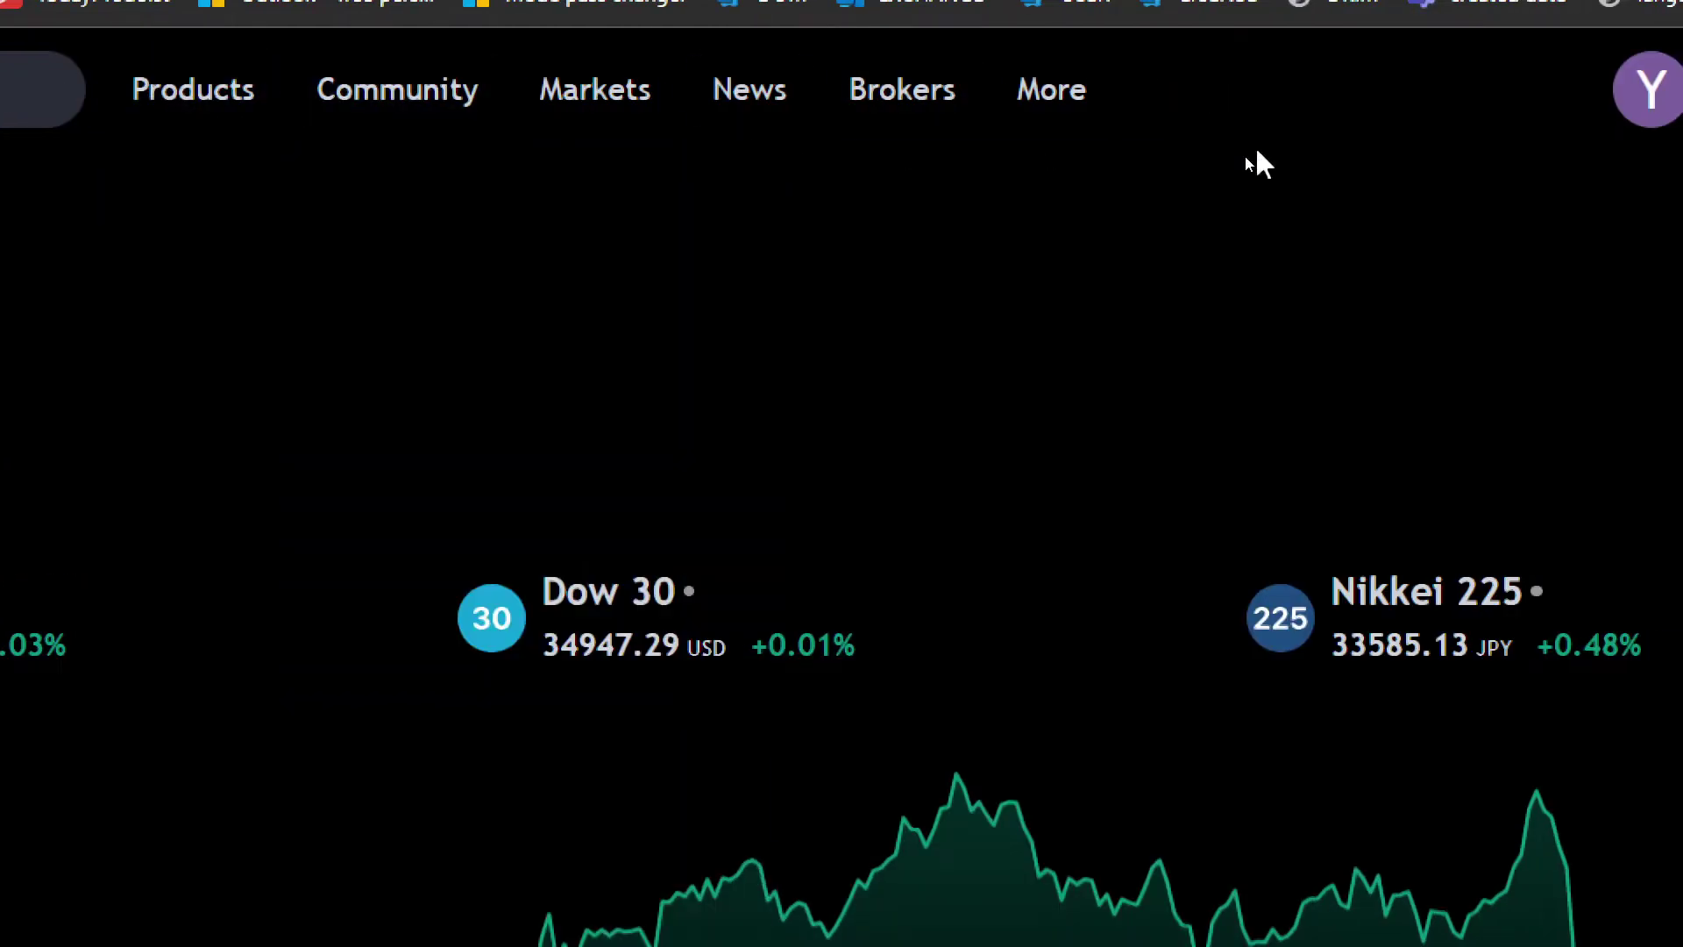
{"action": "mouse_move", "coordinate": [193, 89]}
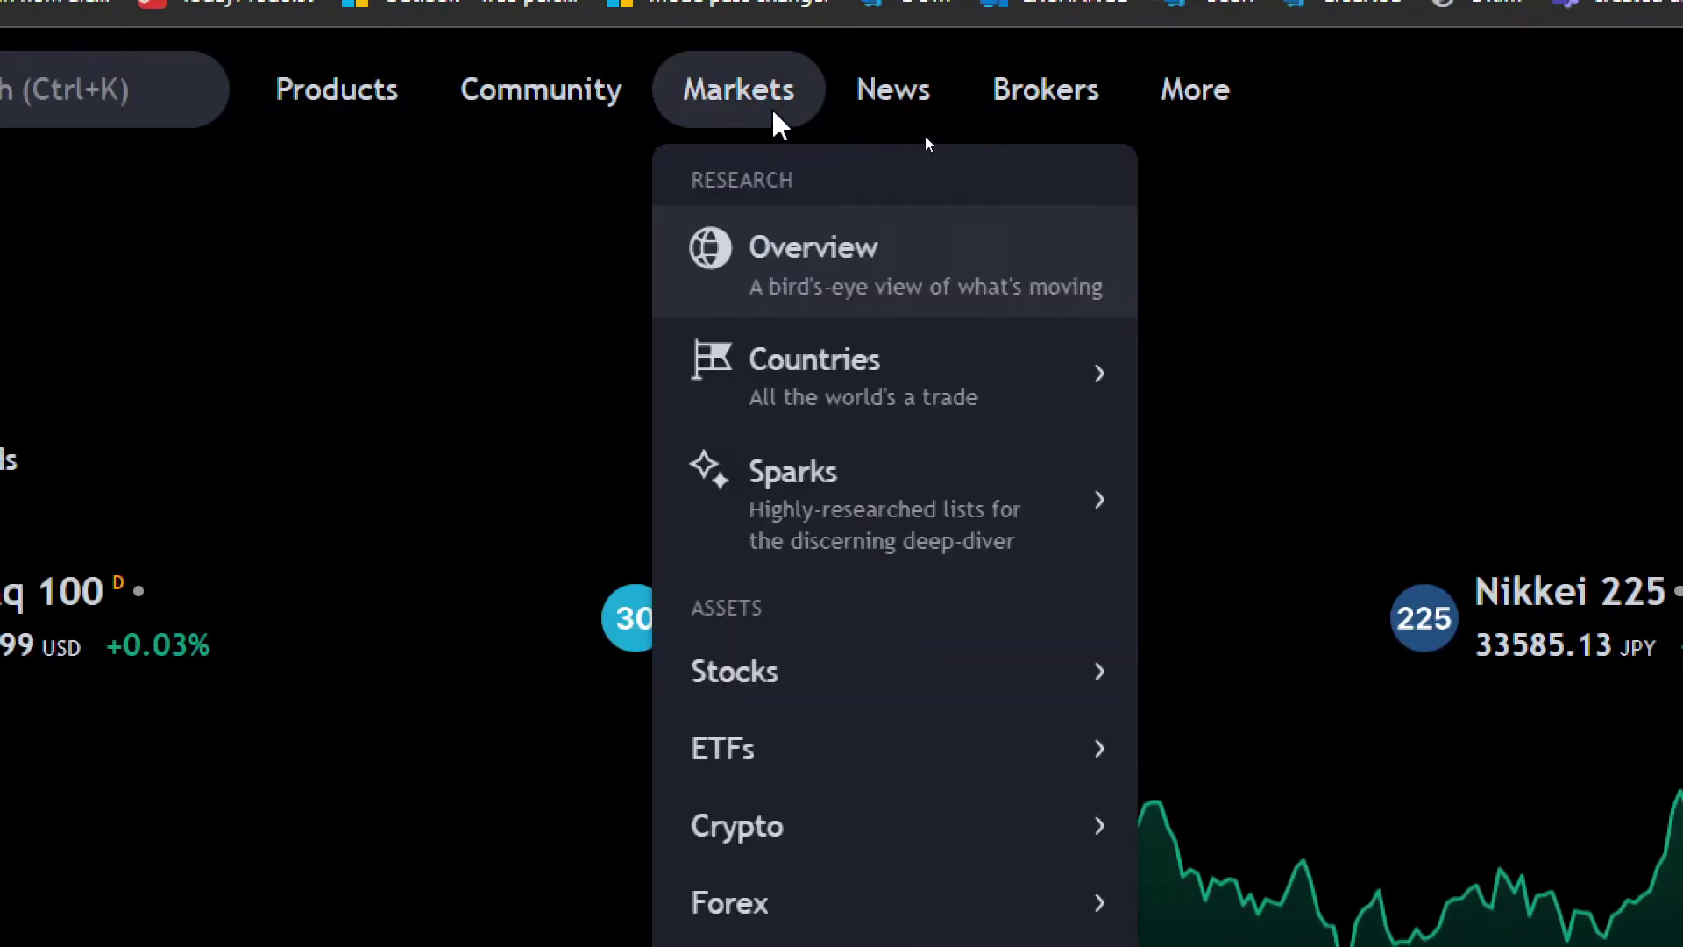
{"action": "mouse_move", "coordinate": [926, 113]}
{"action": "mouse_move", "coordinate": [1066, 122]}
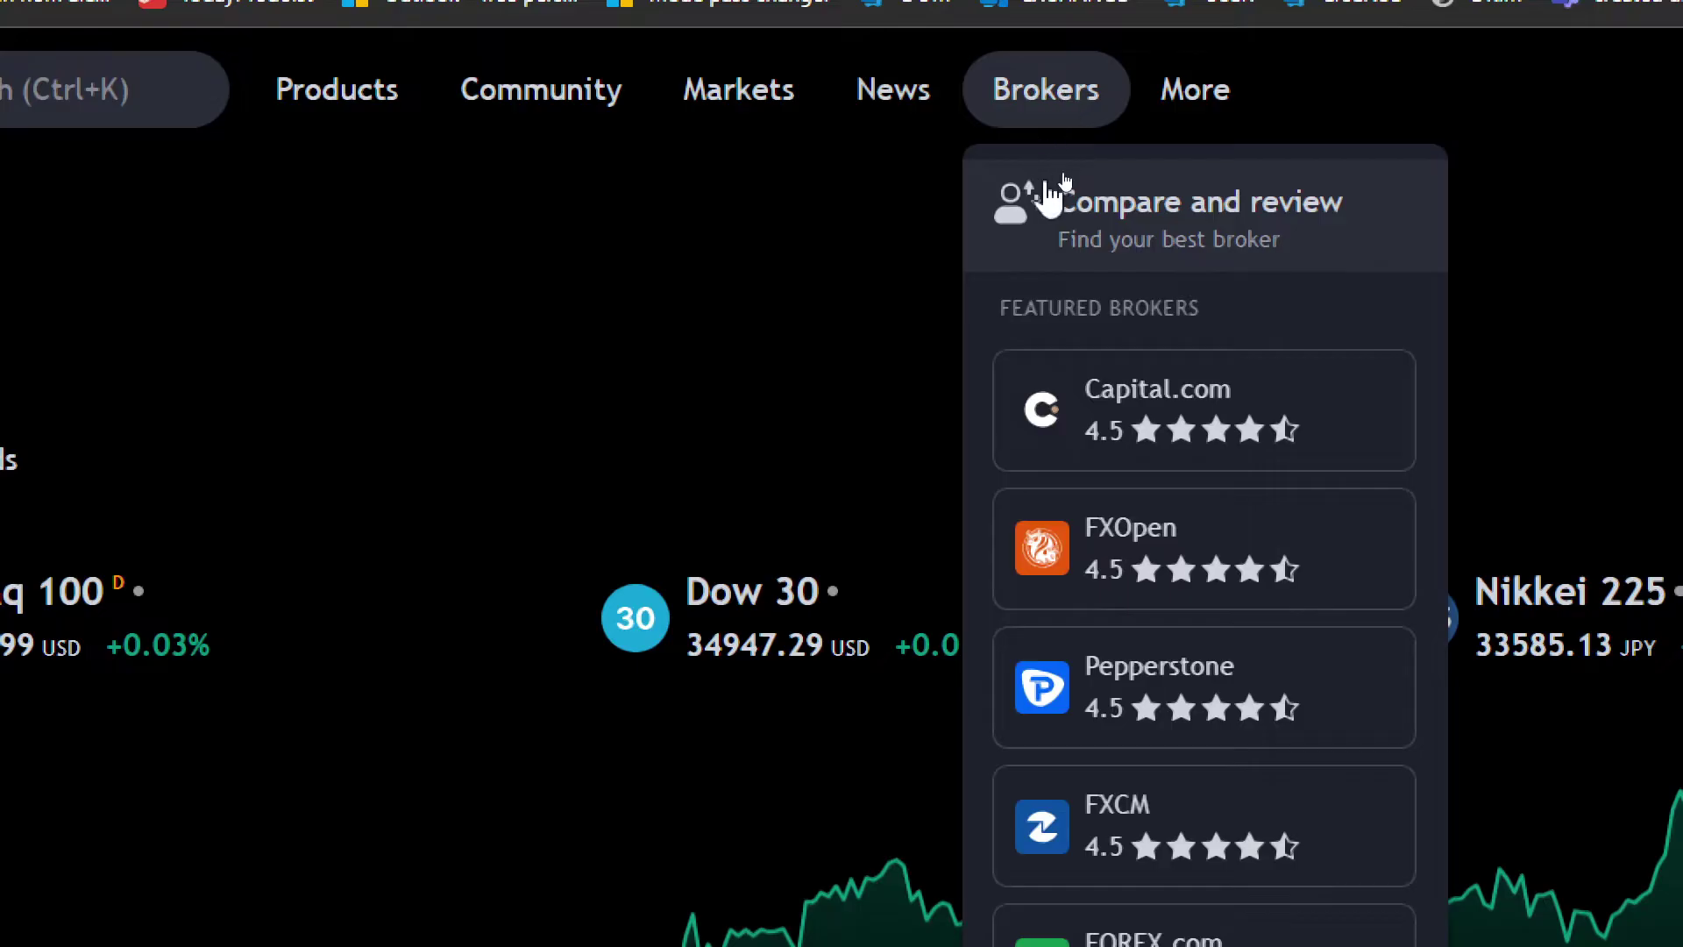
{"action": "left_click", "coordinate": [1113, 208]}
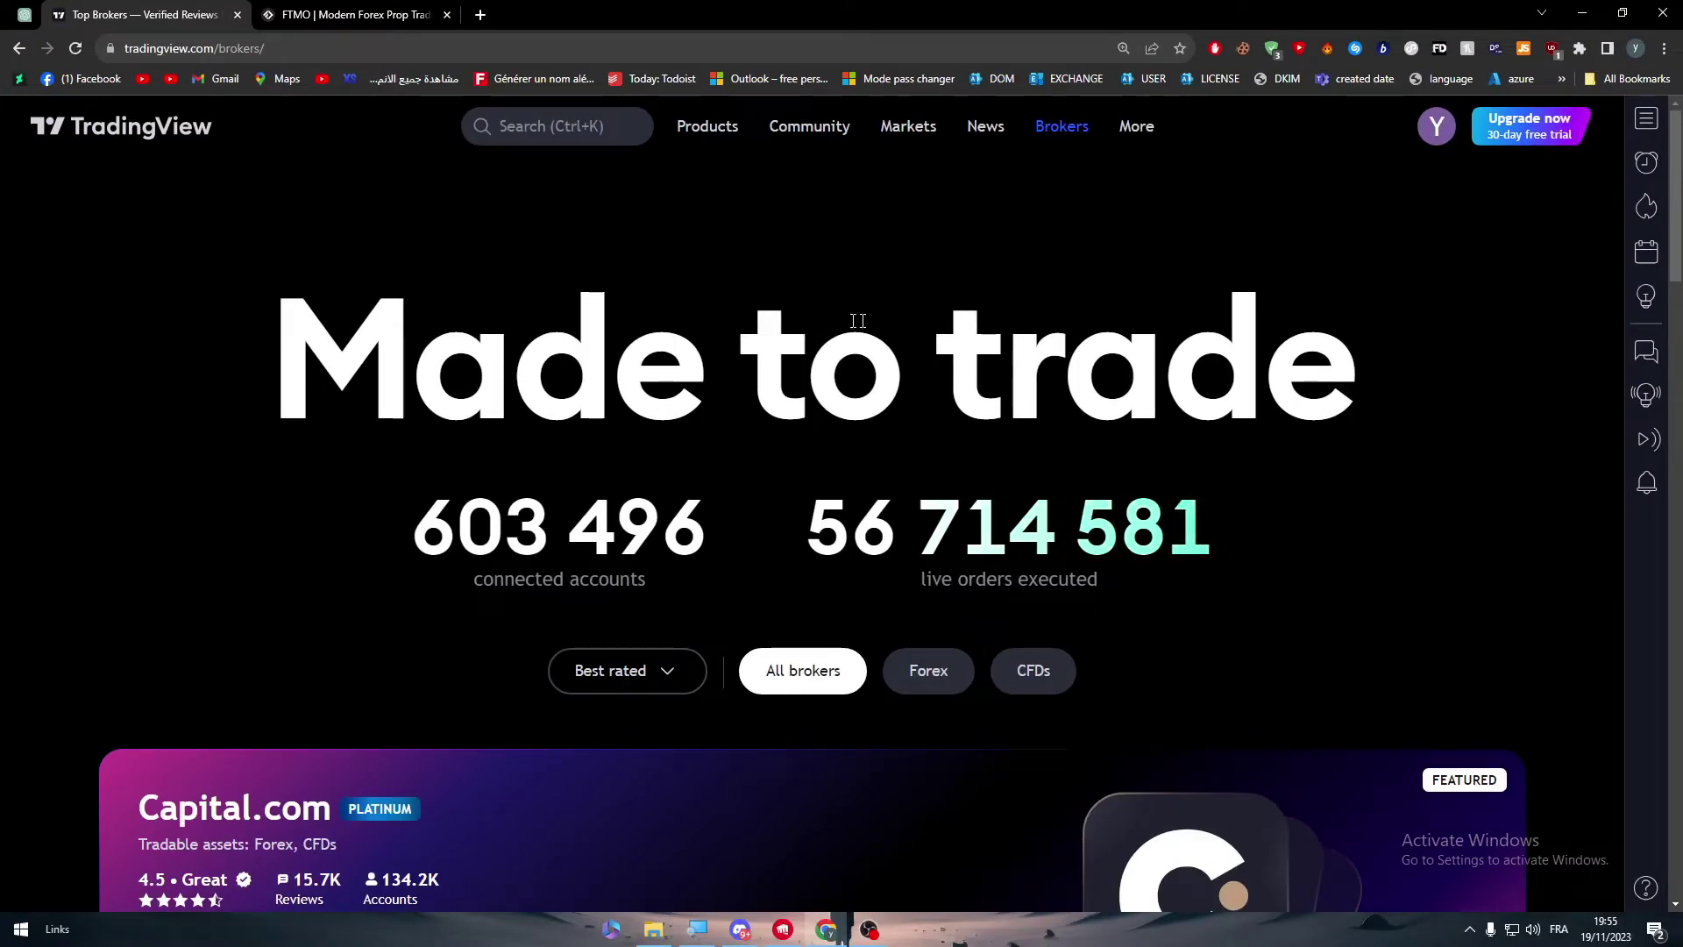
- Scroll through the broker comparison page, then return to the TradingView home page
{"action": "scroll", "coordinate": [1645, 355], "scroll_direction": "down", "scroll_amount": 9}
{"action": "scroll", "coordinate": [1646, 355], "scroll_direction": "down", "scroll_amount": 8}
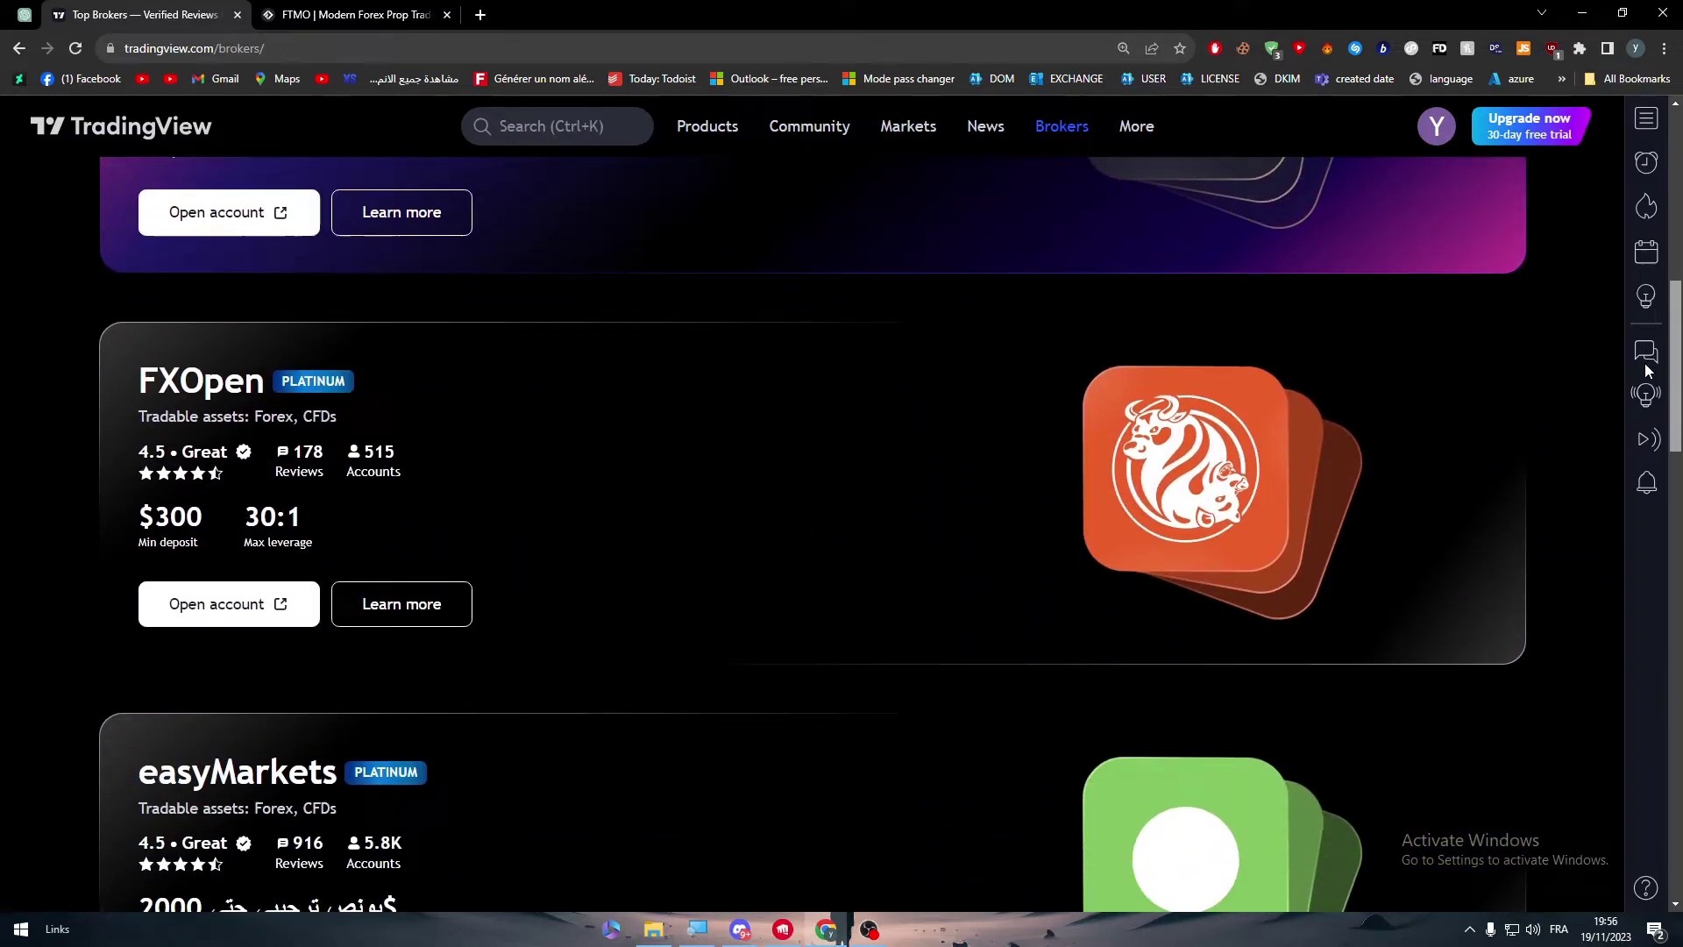
{"action": "scroll", "coordinate": [1633, 526], "scroll_direction": "down", "scroll_amount": 14}
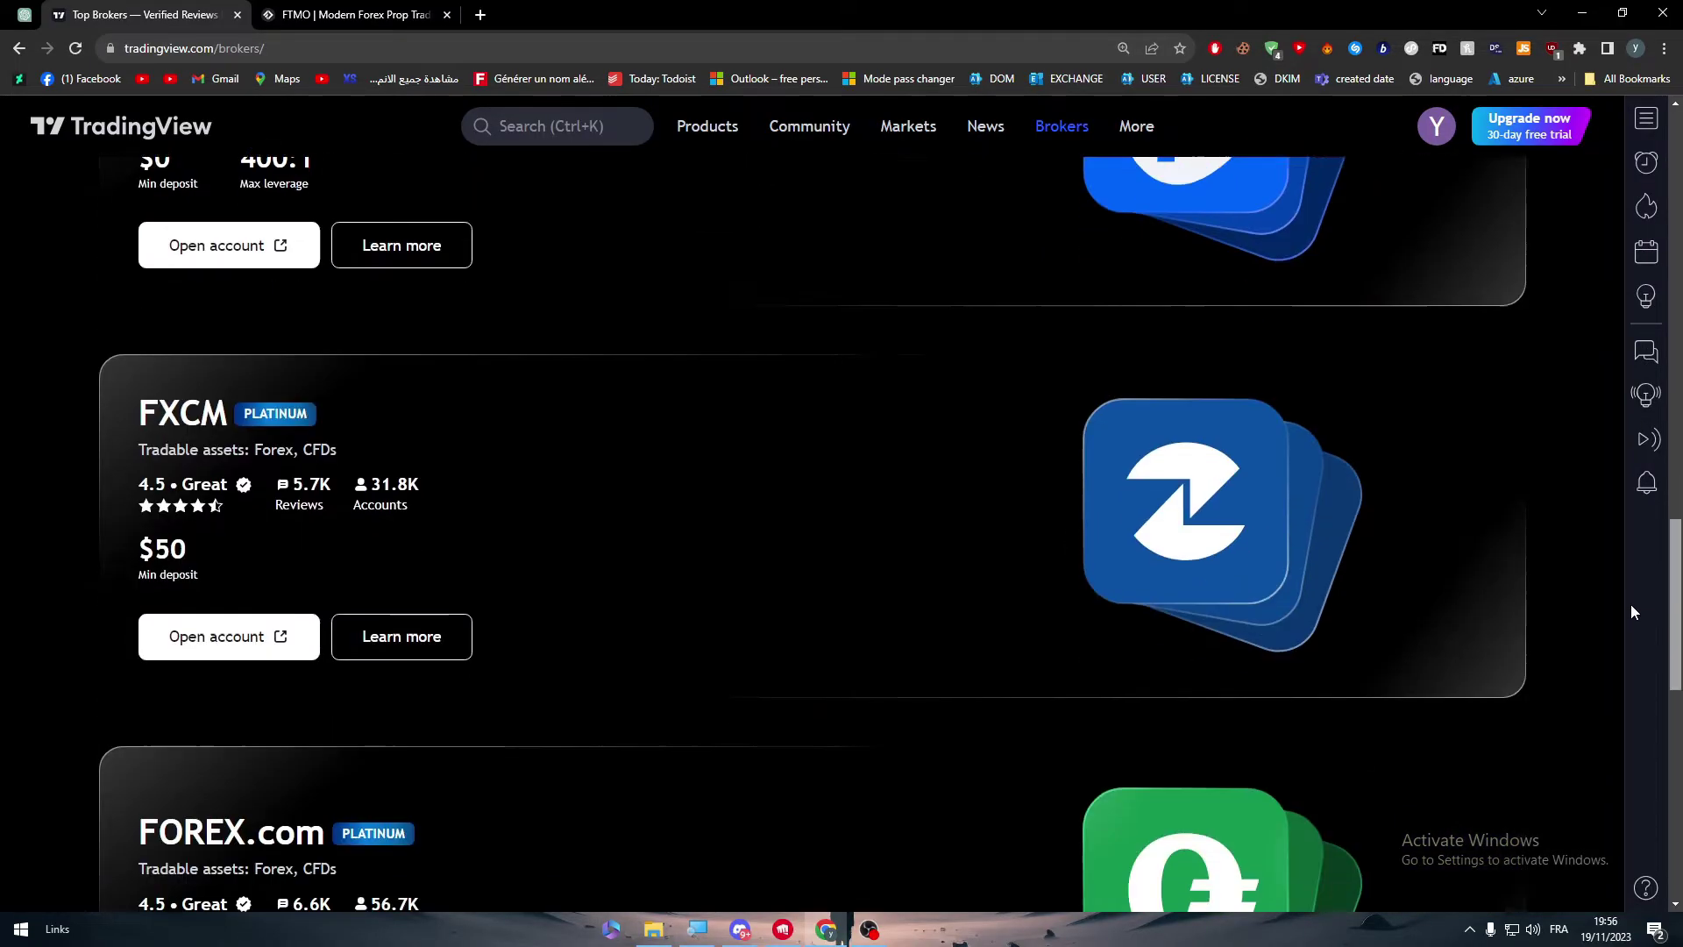
{"action": "scroll", "coordinate": [1636, 386], "scroll_direction": "up", "scroll_amount": 19}
{"action": "scroll", "coordinate": [1635, 385], "scroll_direction": "up", "scroll_amount": 10}
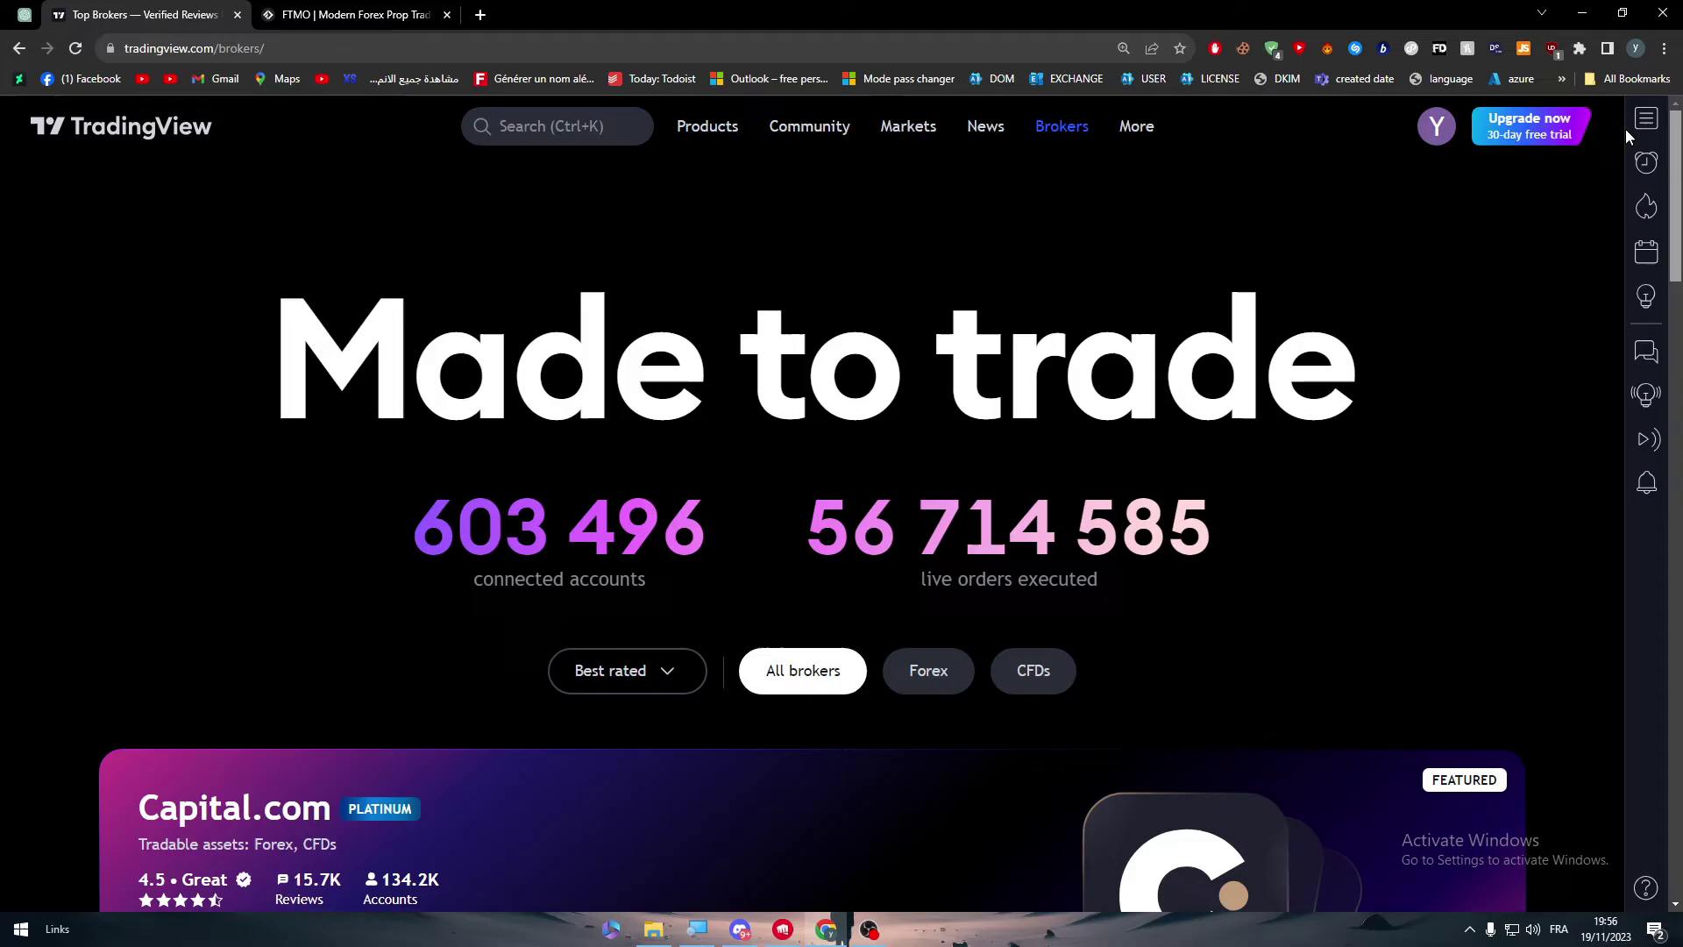
{"action": "left_click", "coordinate": [152, 144]}
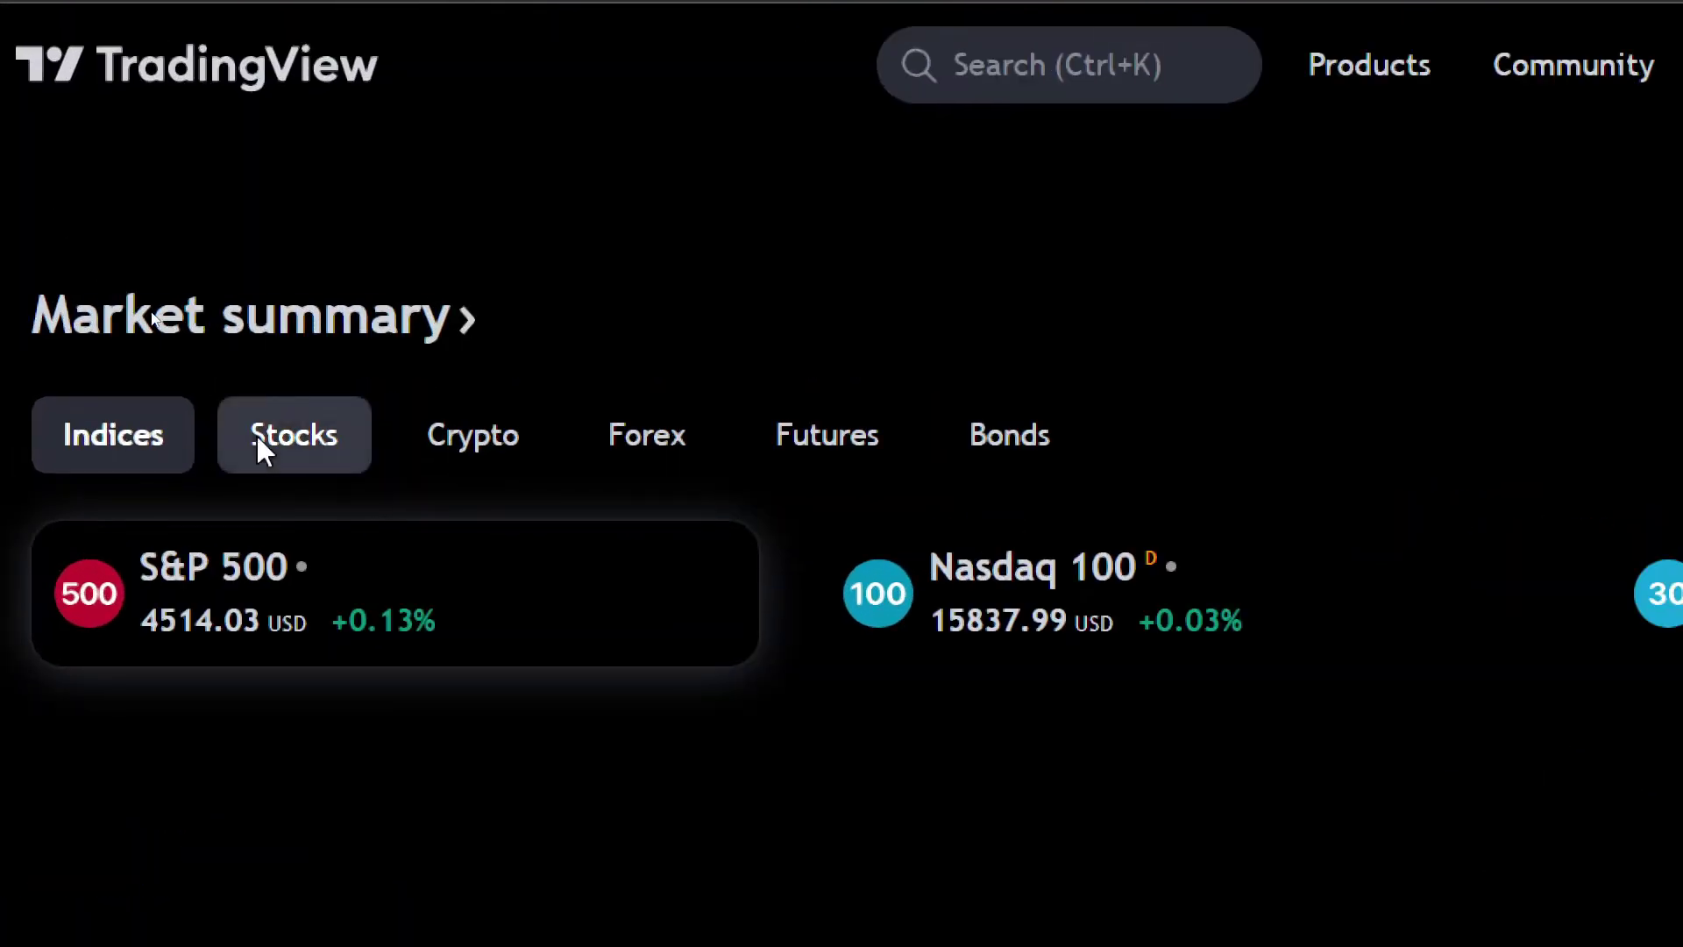
- Open Bitcoin from Market summary's Crypto tab and scroll to its BTCUSD price chart
{"action": "left_click", "coordinate": [473, 435]}
{"action": "left_click", "coordinate": [1010, 436]}
{"action": "left_click", "coordinate": [647, 435]}
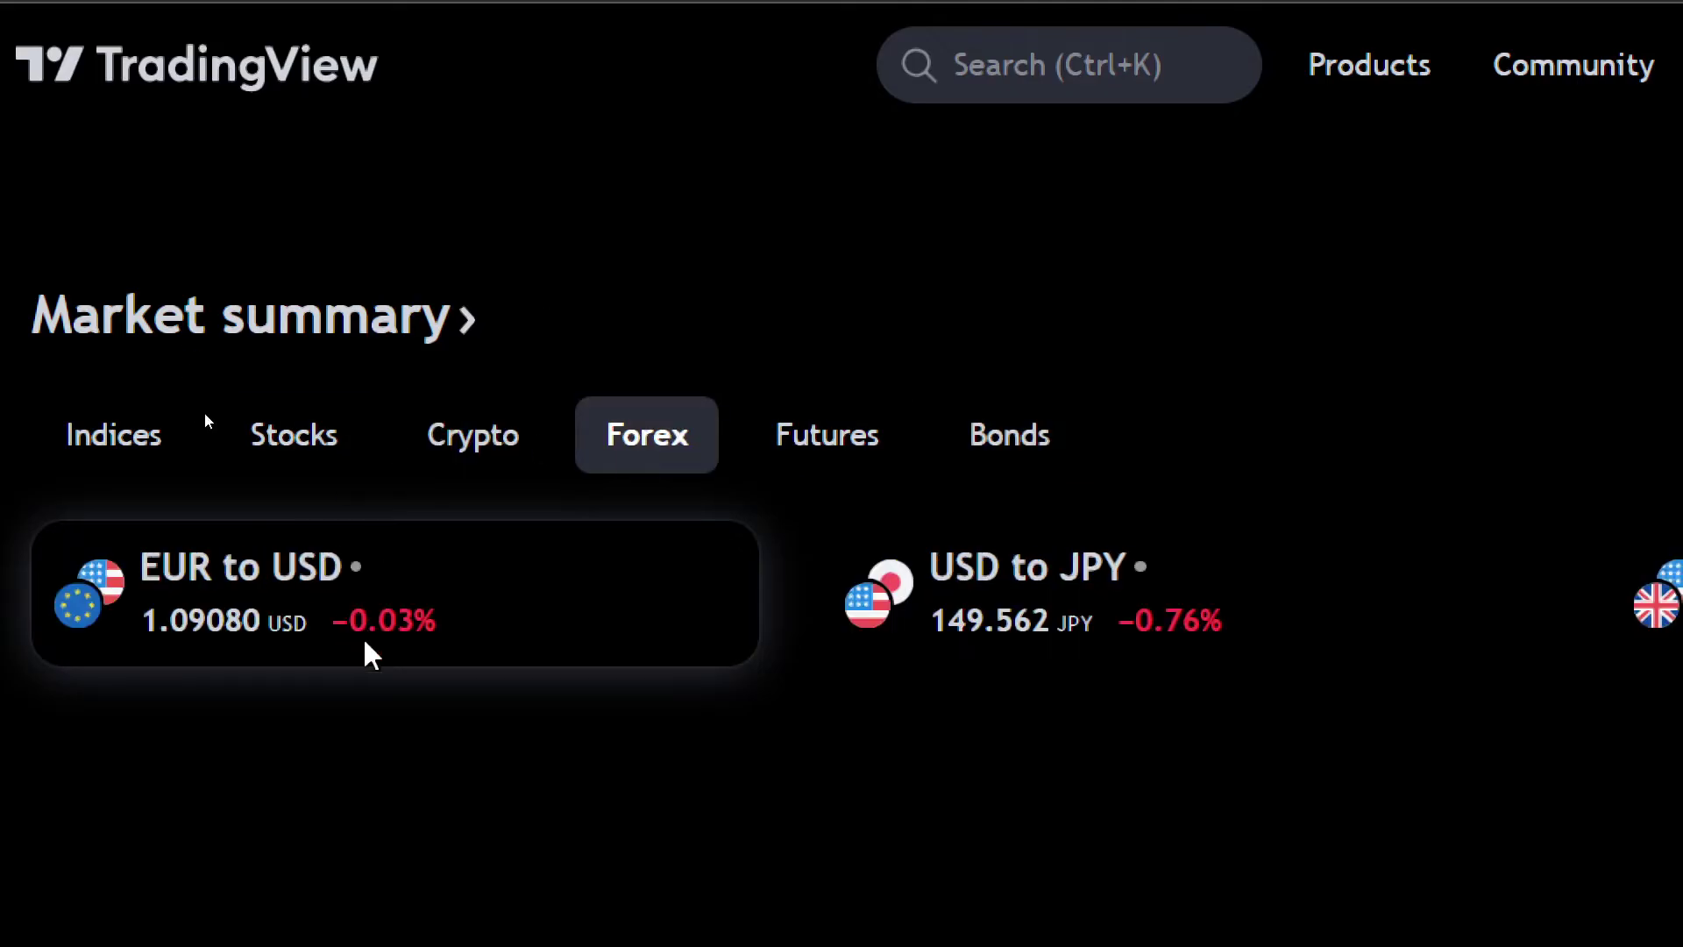
{"action": "left_click", "coordinate": [536, 445]}
{"action": "left_click", "coordinate": [205, 574]}
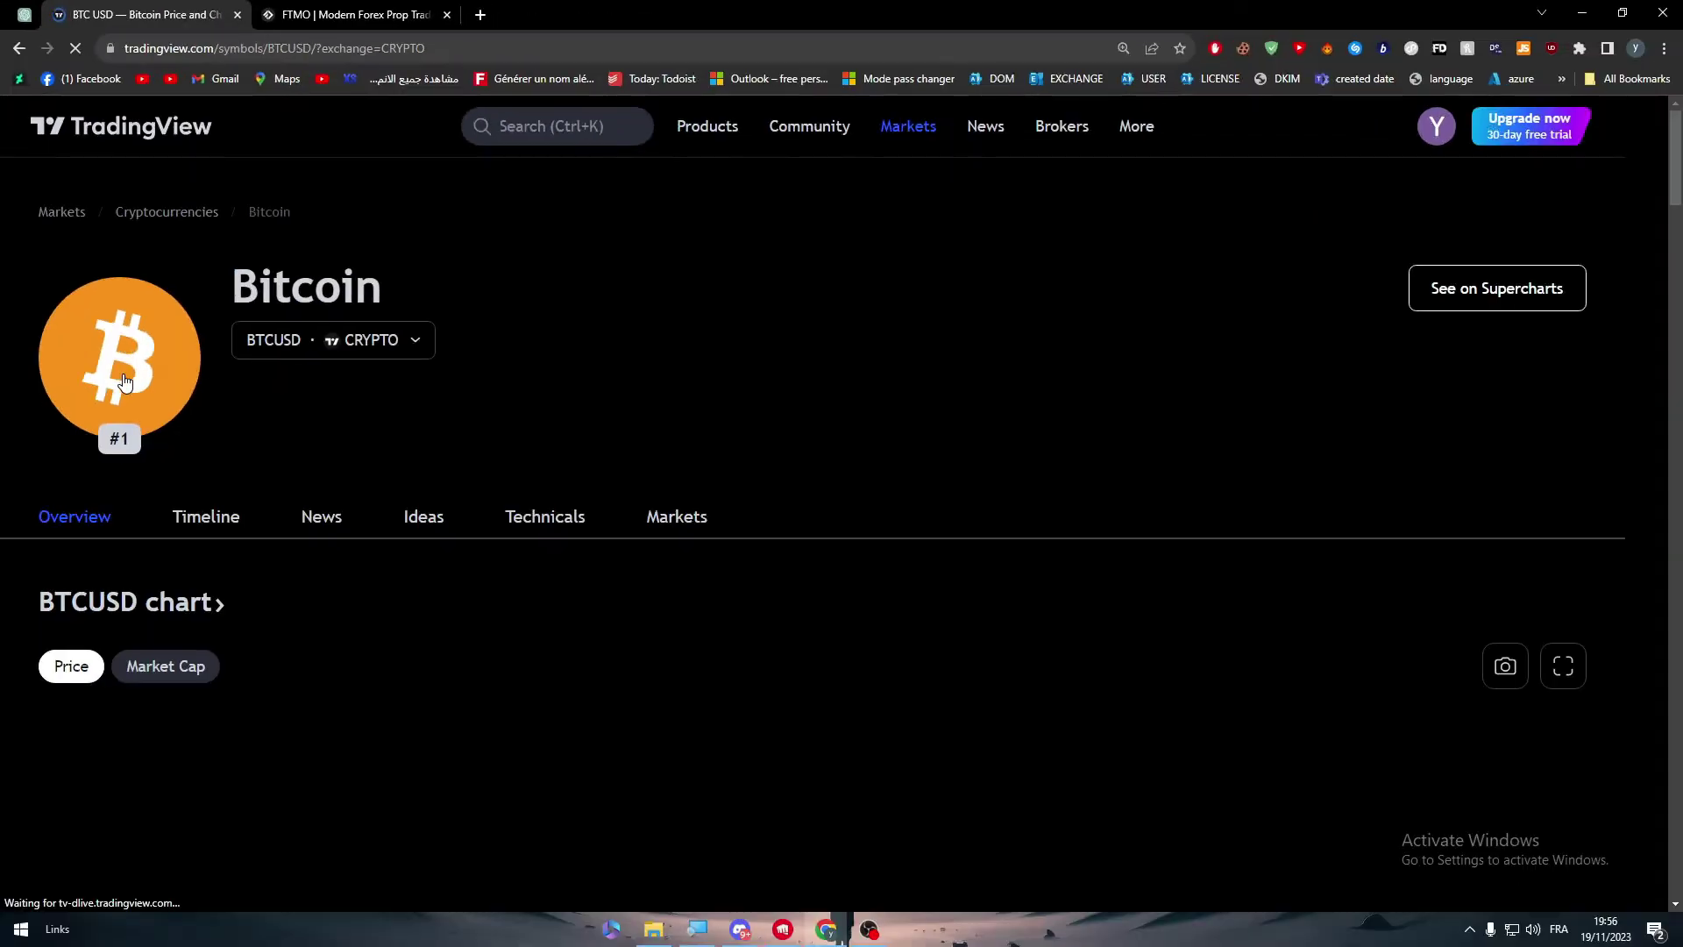
{"action": "scroll", "coordinate": [709, 474], "scroll_direction": "down", "scroll_amount": 6}
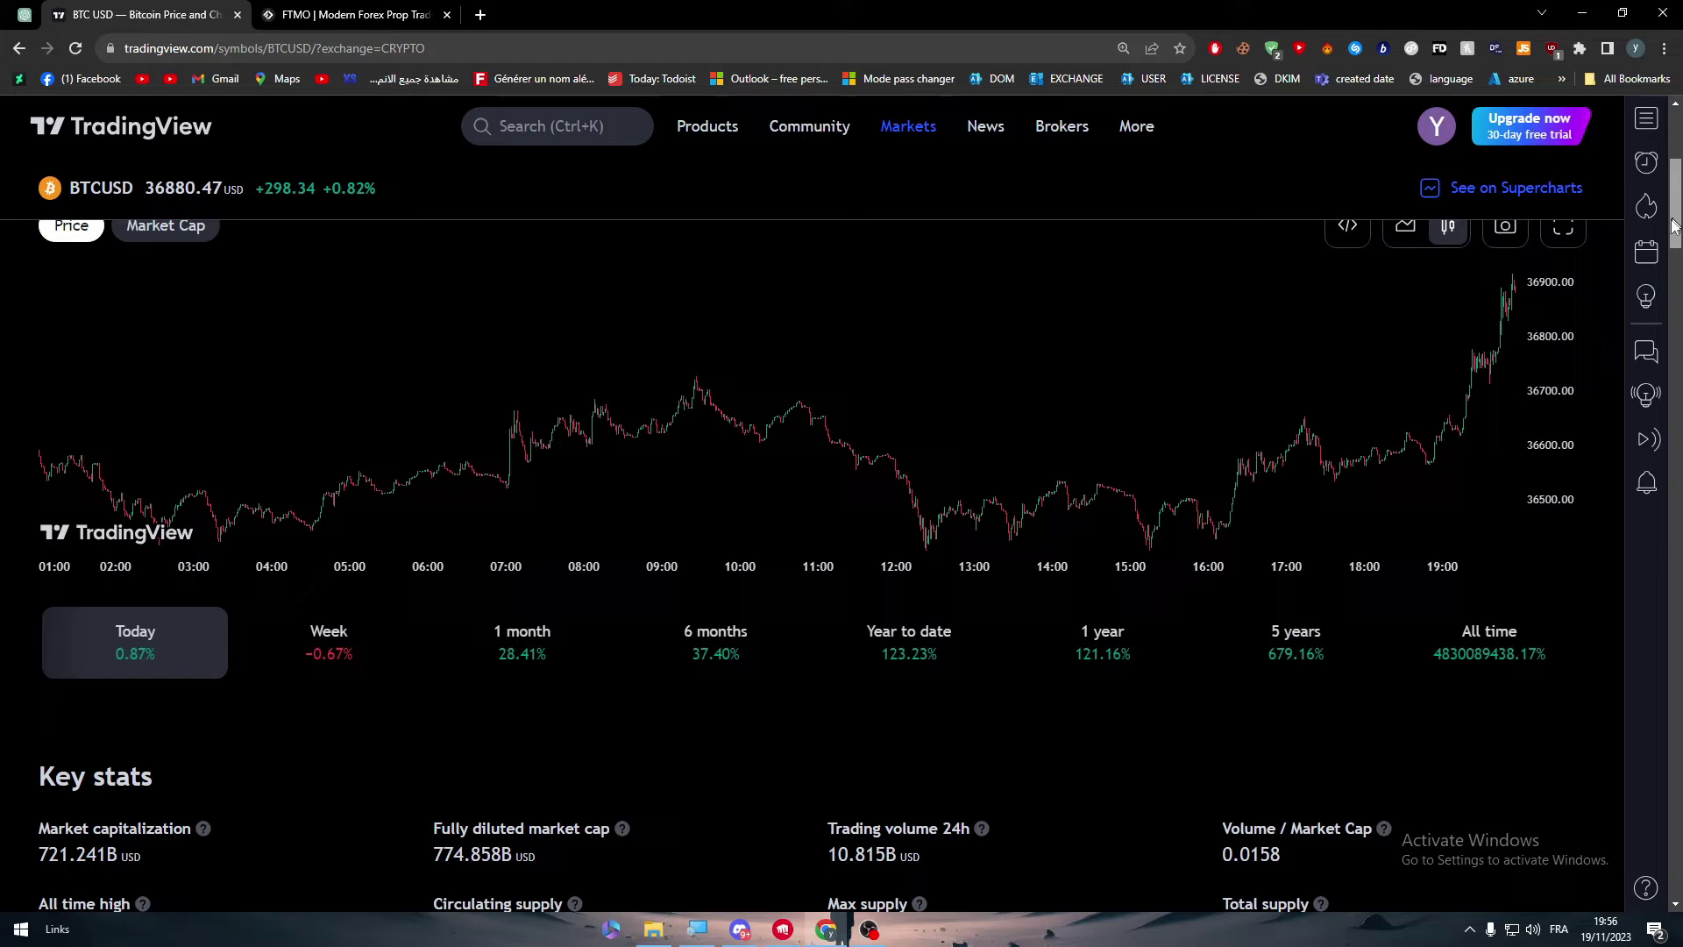
{"action": "scroll", "coordinate": [938, 706], "scroll_direction": "down", "scroll_amount": 5}
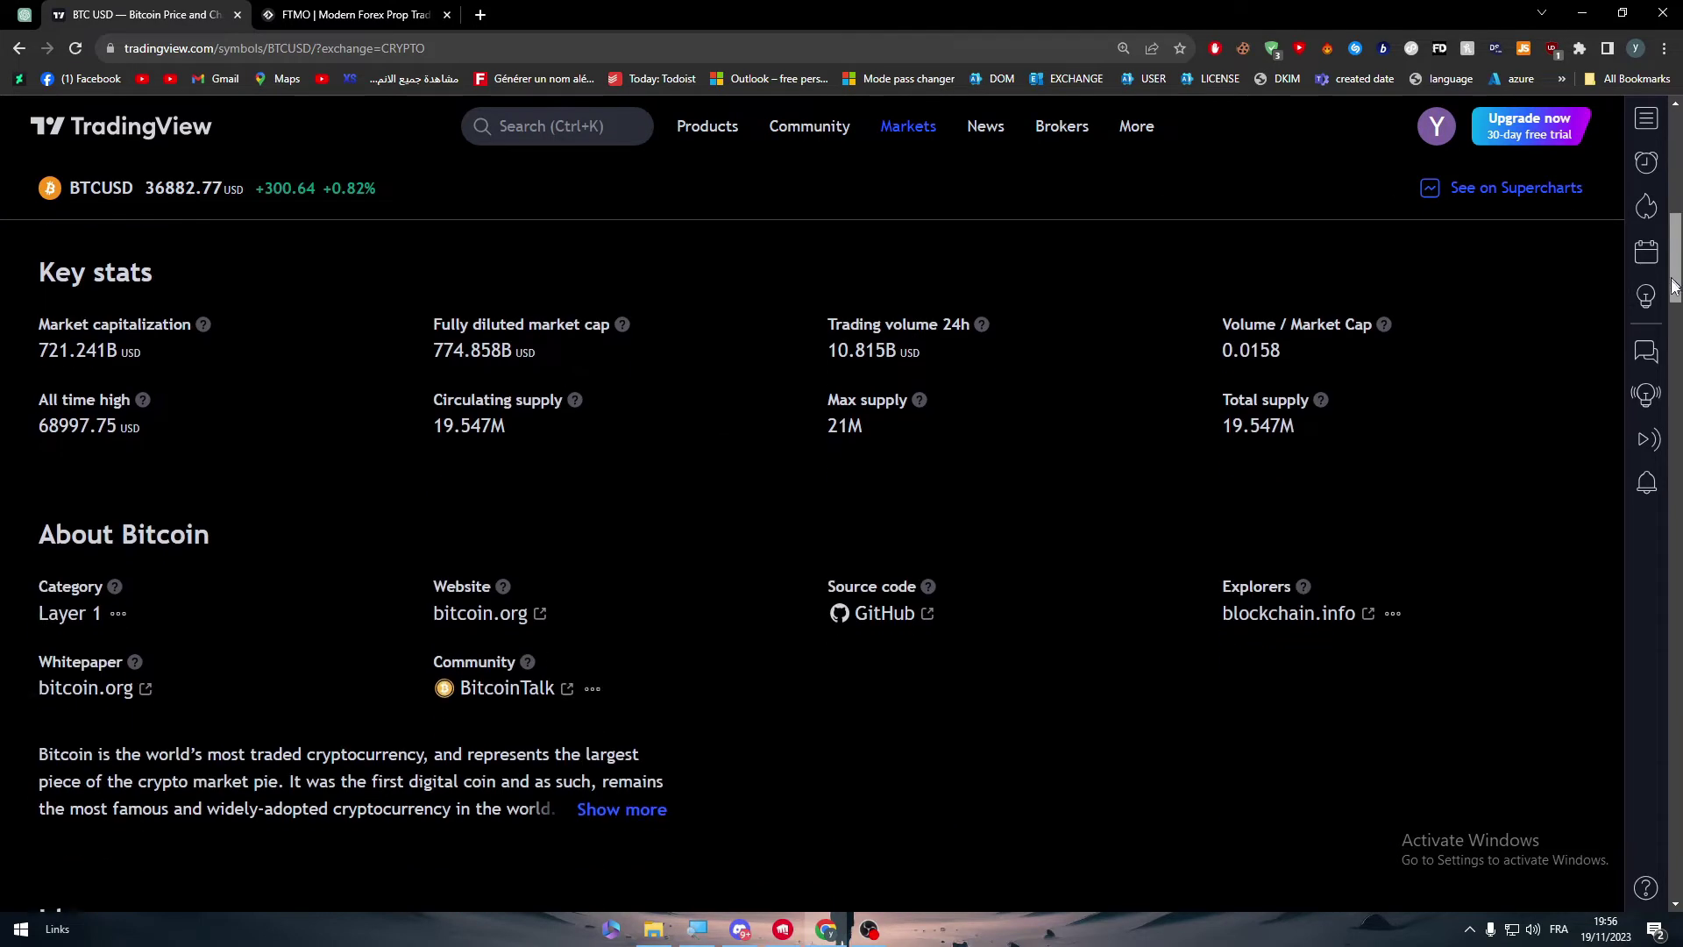
{"action": "scroll", "coordinate": [938, 706], "scroll_direction": "up", "scroll_amount": 9}
{"action": "scroll", "coordinate": [1612, 262], "scroll_direction": "down", "scroll_amount": 2}
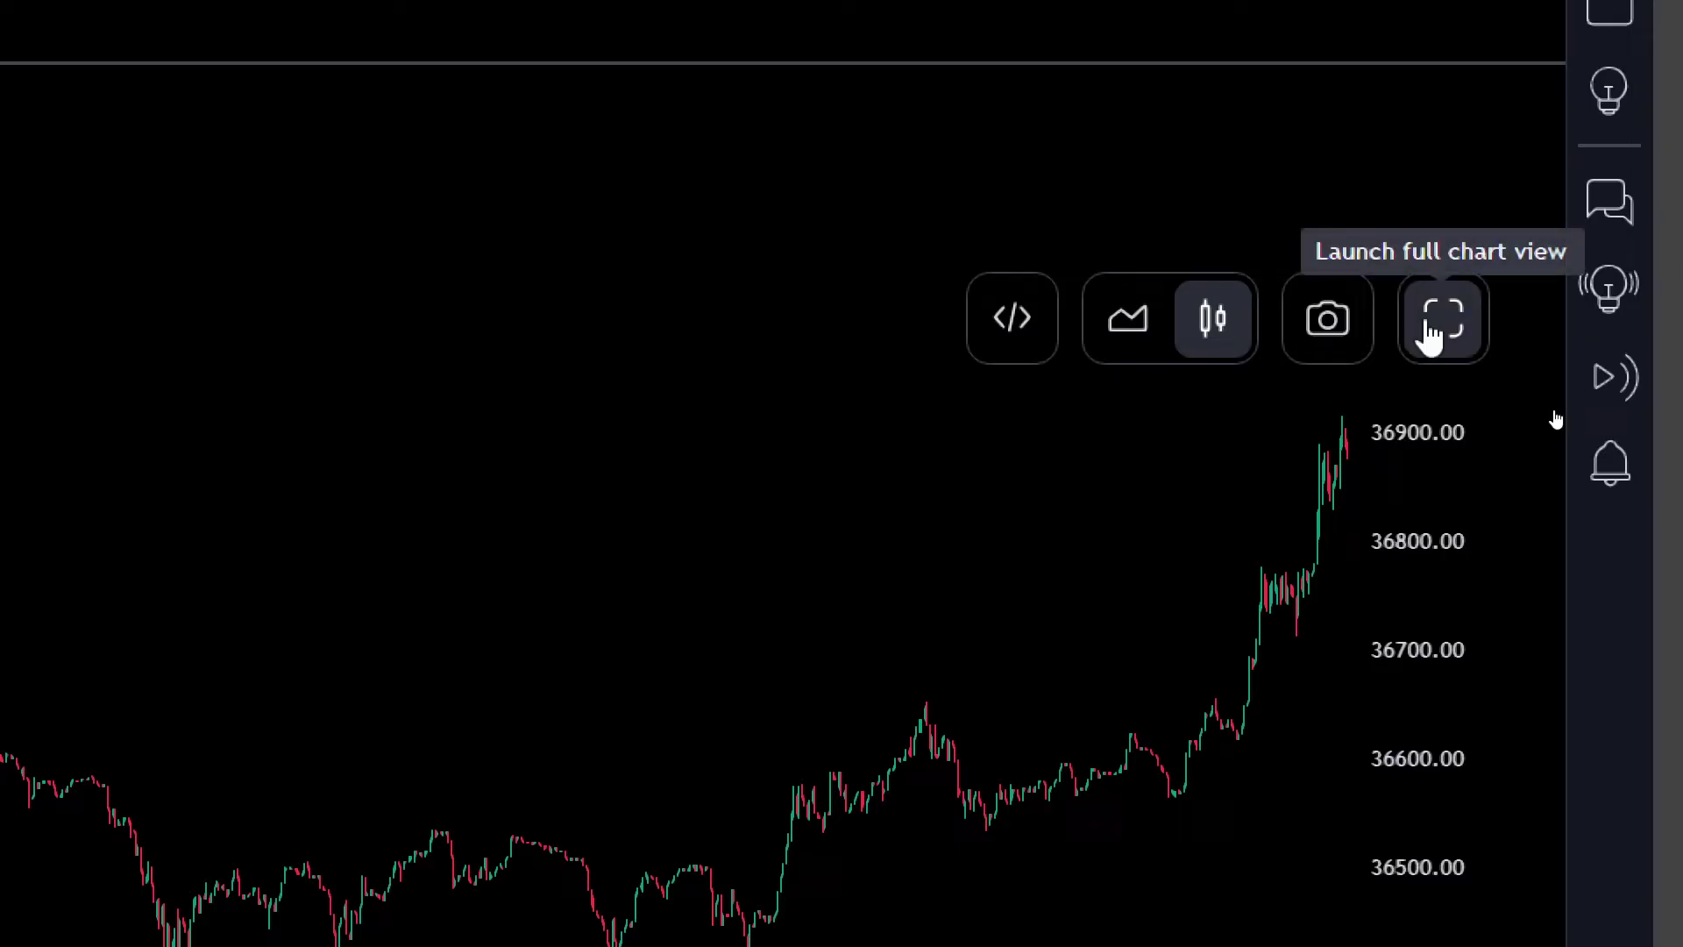
- Open the full BTCUSD chart, remove the InSide Bar Strategy indicator, and enlarge the Strategy Tester panel
{"action": "left_click", "coordinate": [1431, 335]}
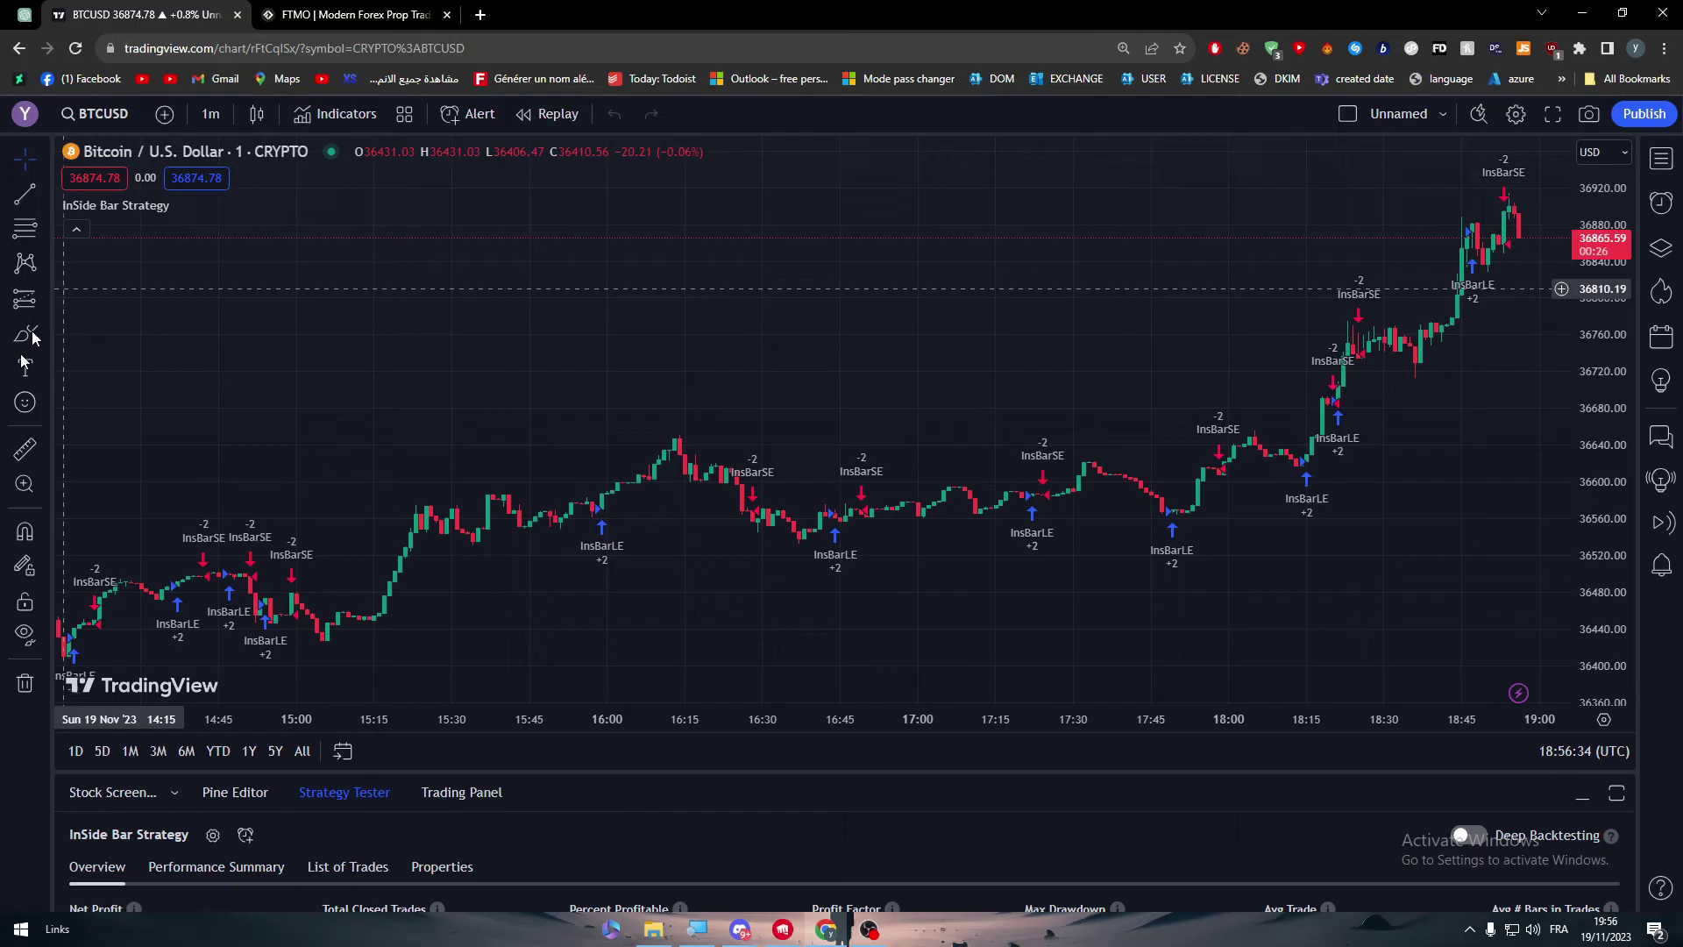
{"action": "left_click", "coordinate": [44, 683]}
{"action": "left_click", "coordinate": [143, 742]}
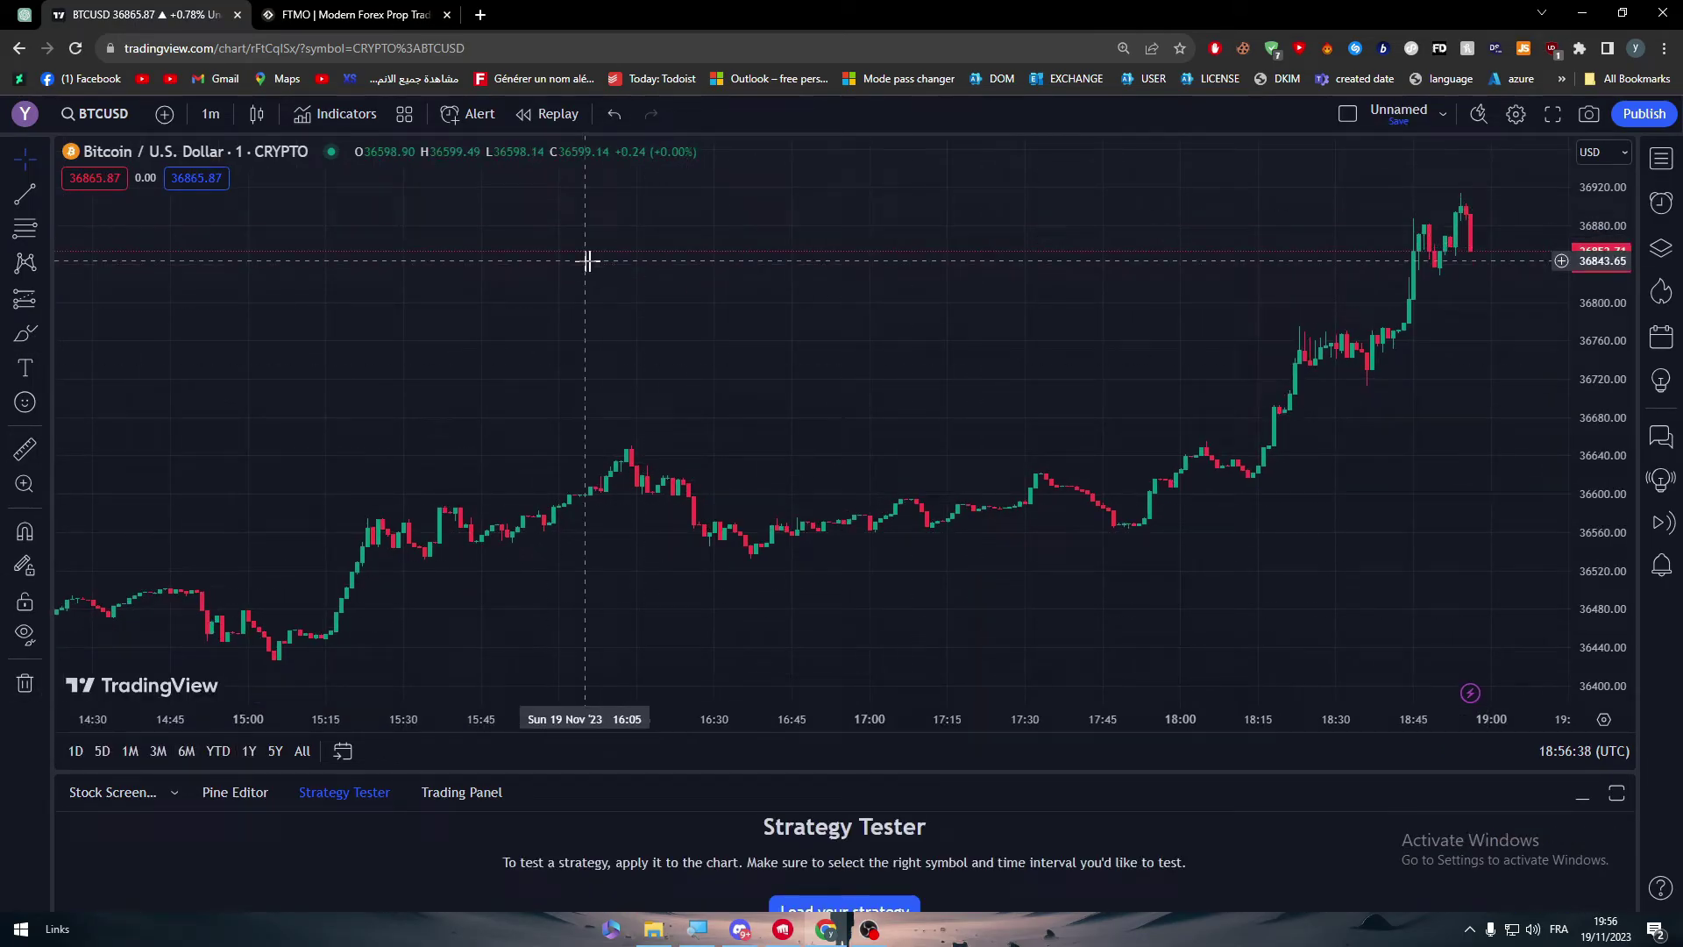
{"action": "scroll", "coordinate": [473, 241], "scroll_direction": "right", "scroll_amount": 3}
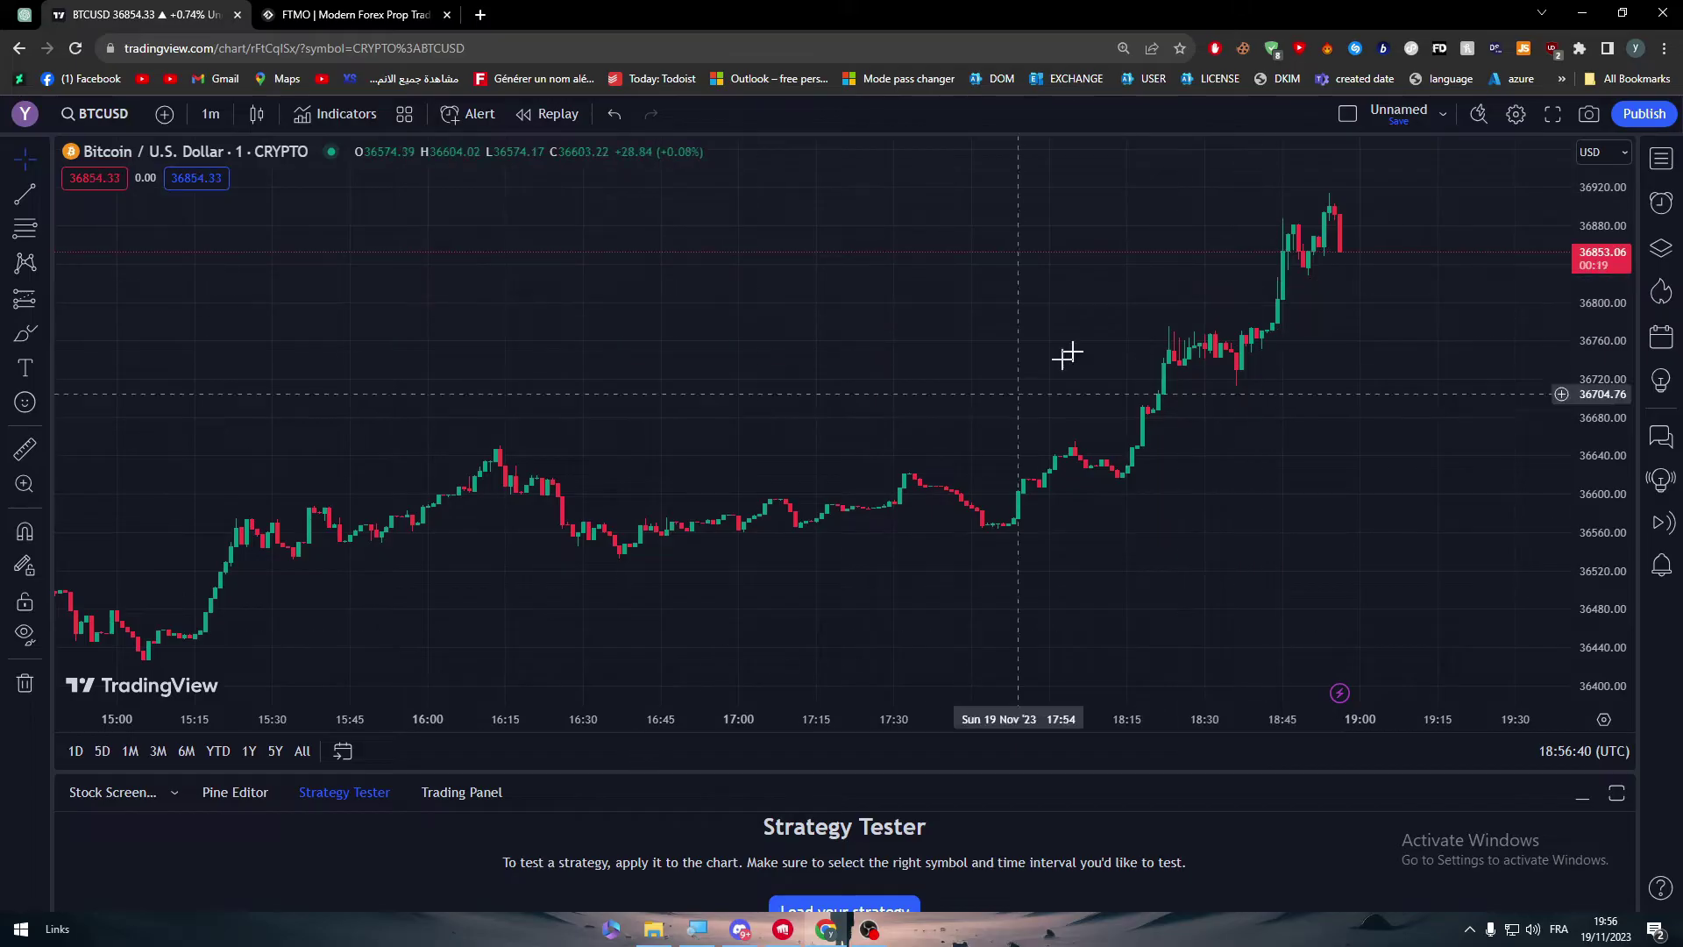
{"action": "left_click_drag", "start_coordinate": [665, 770], "coordinate": [686, 433]}
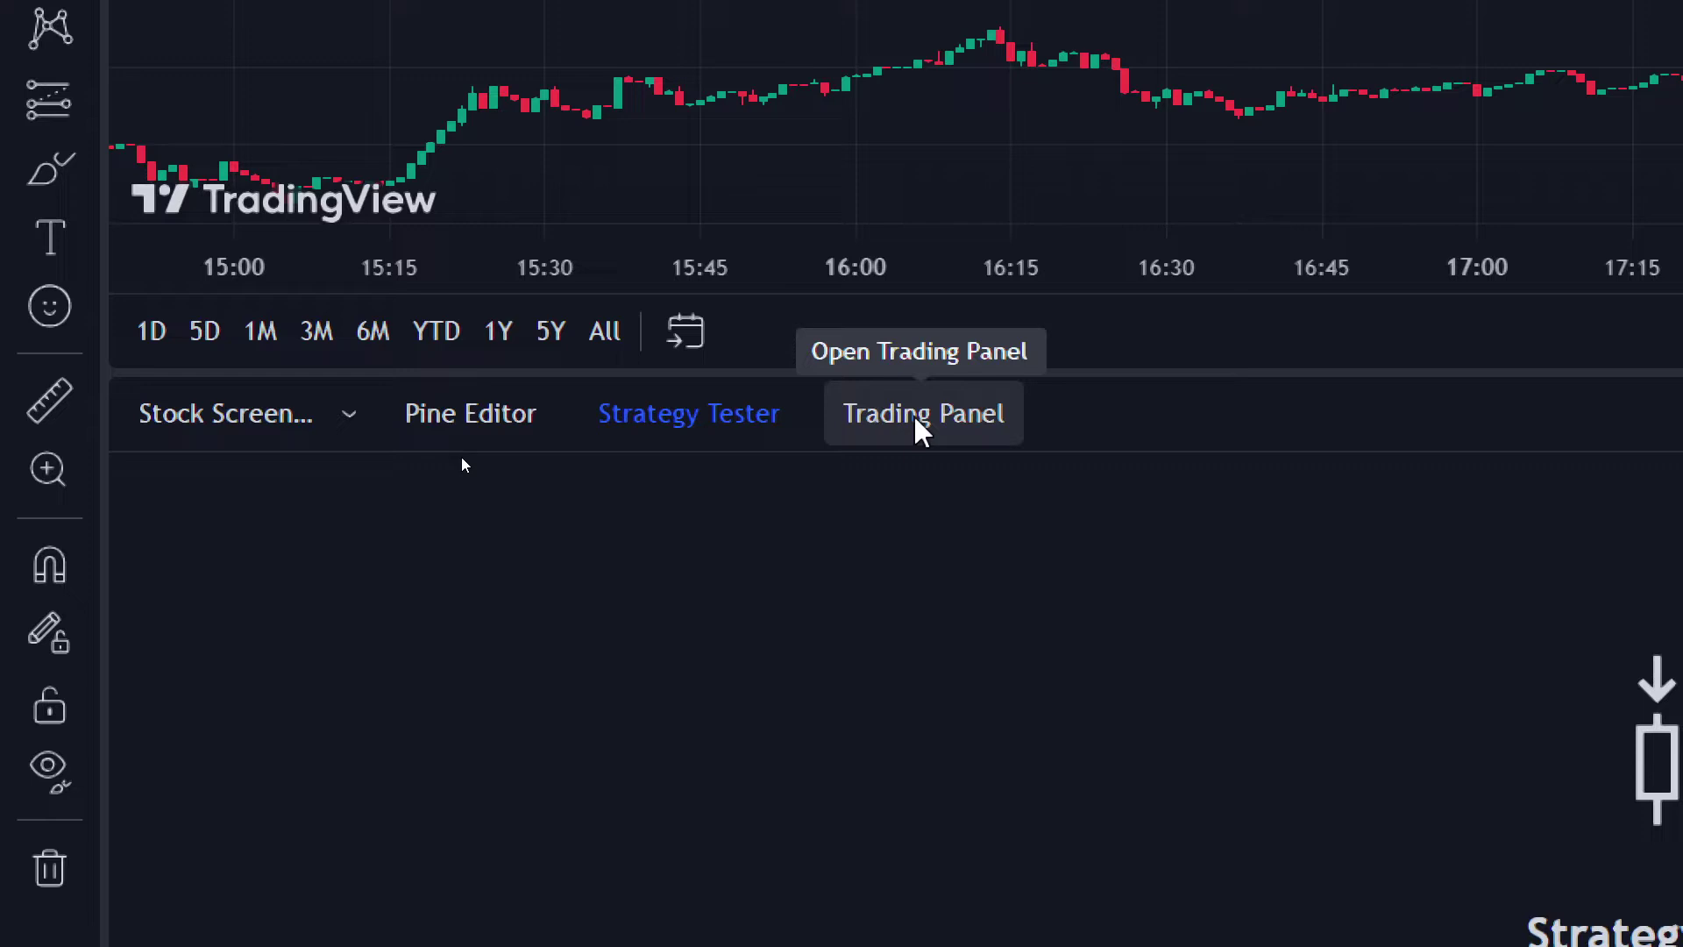
- Open the Trading Panel on the S&P 500 Index chart and show all supported brokers
{"action": "left_click", "coordinate": [957, 423]}
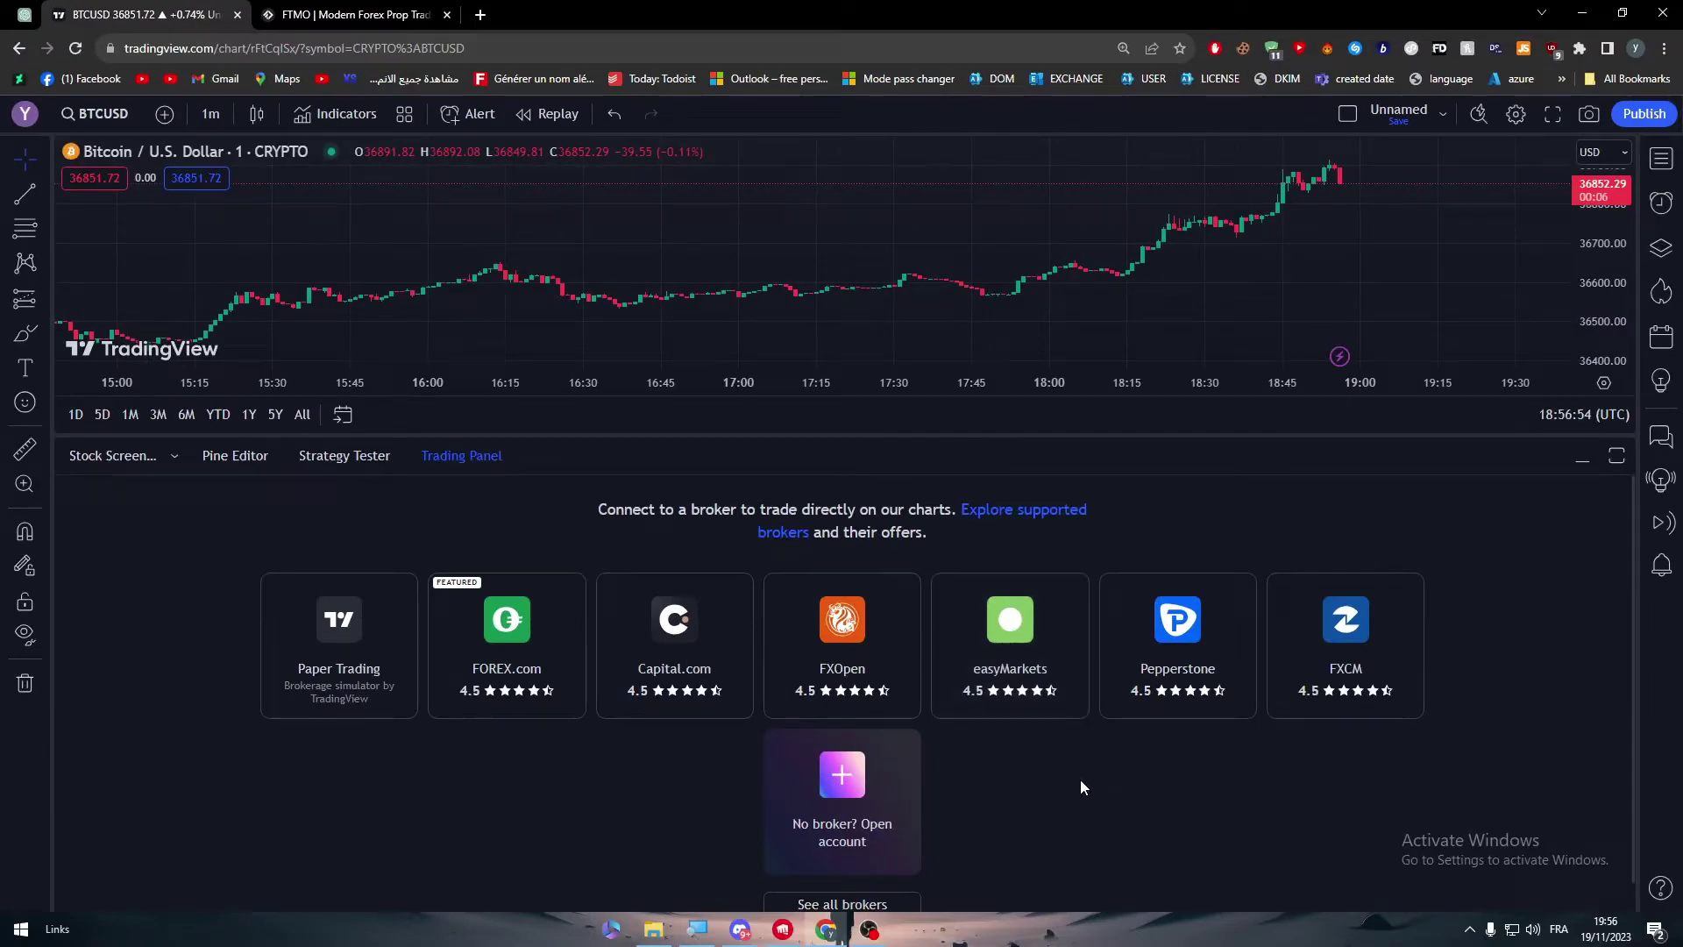
{"action": "key", "text": "space"}
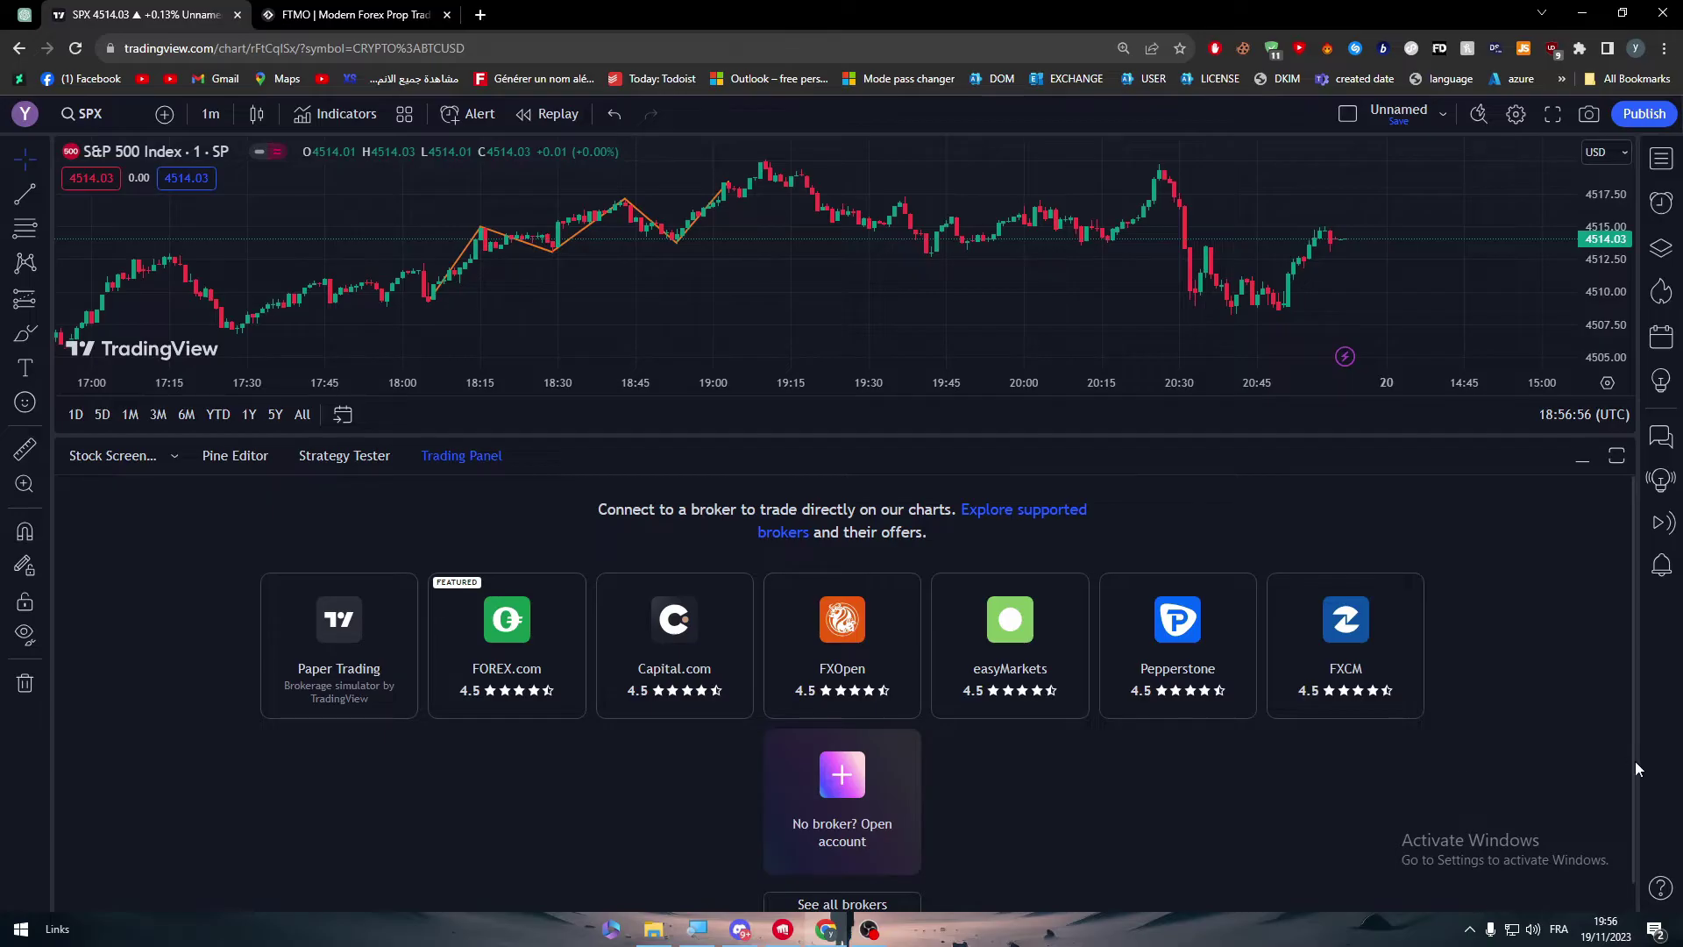
{"action": "scroll", "coordinate": [1635, 768], "scroll_direction": "down", "scroll_amount": 1}
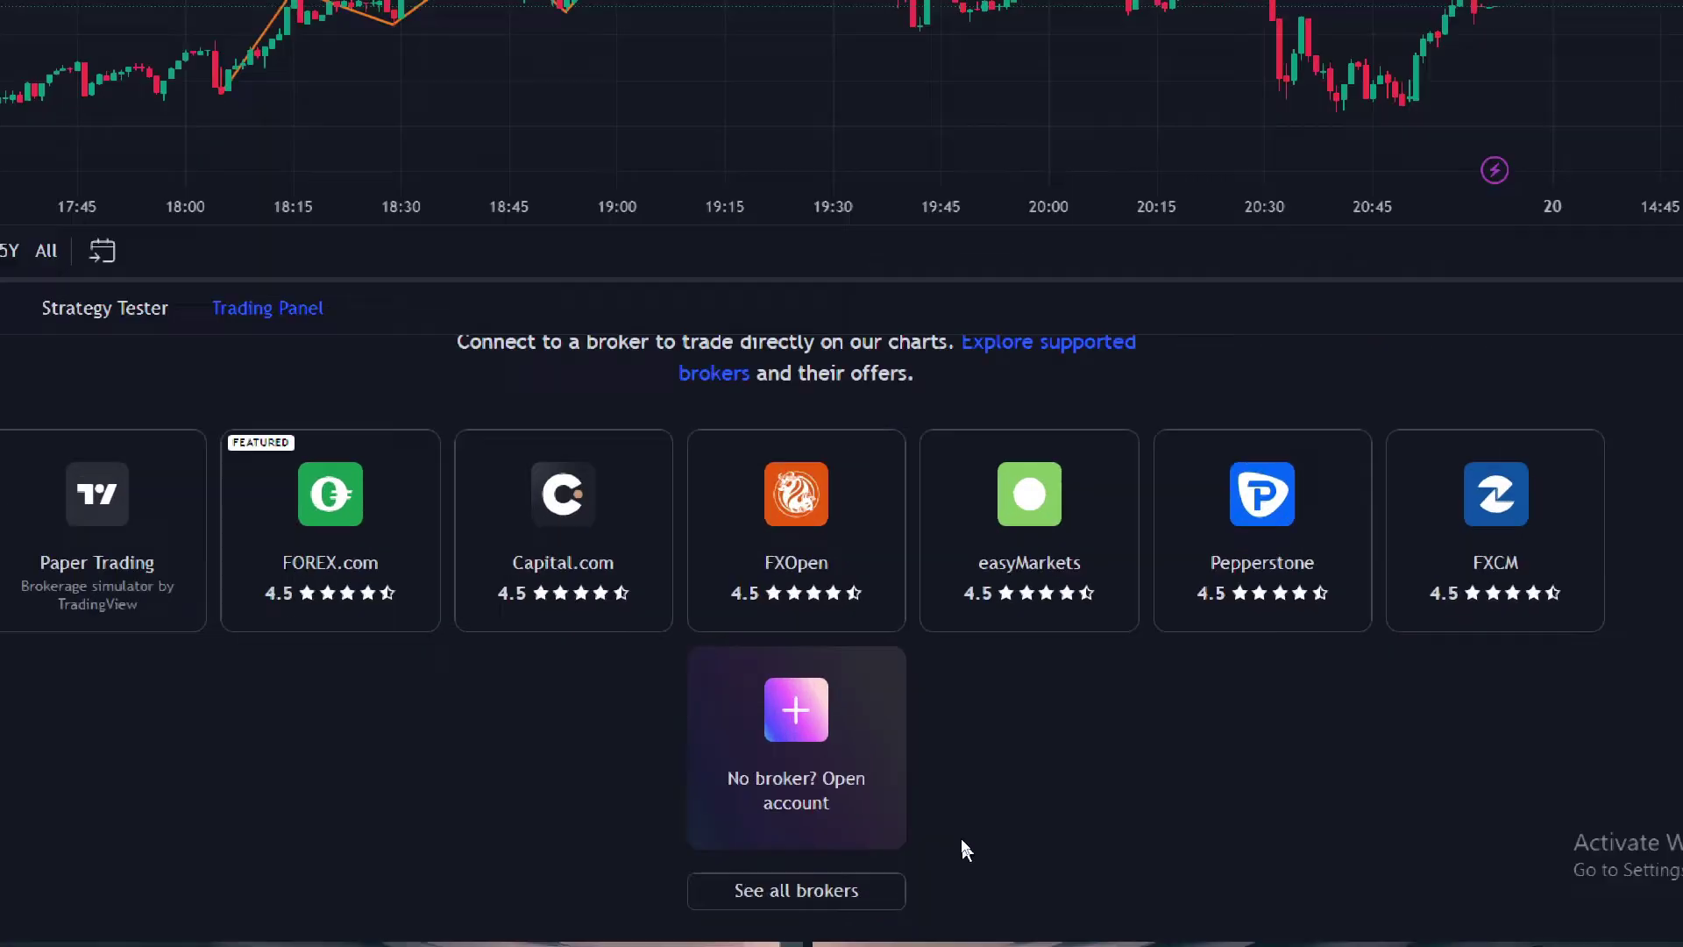
{"action": "left_click", "coordinate": [846, 894]}
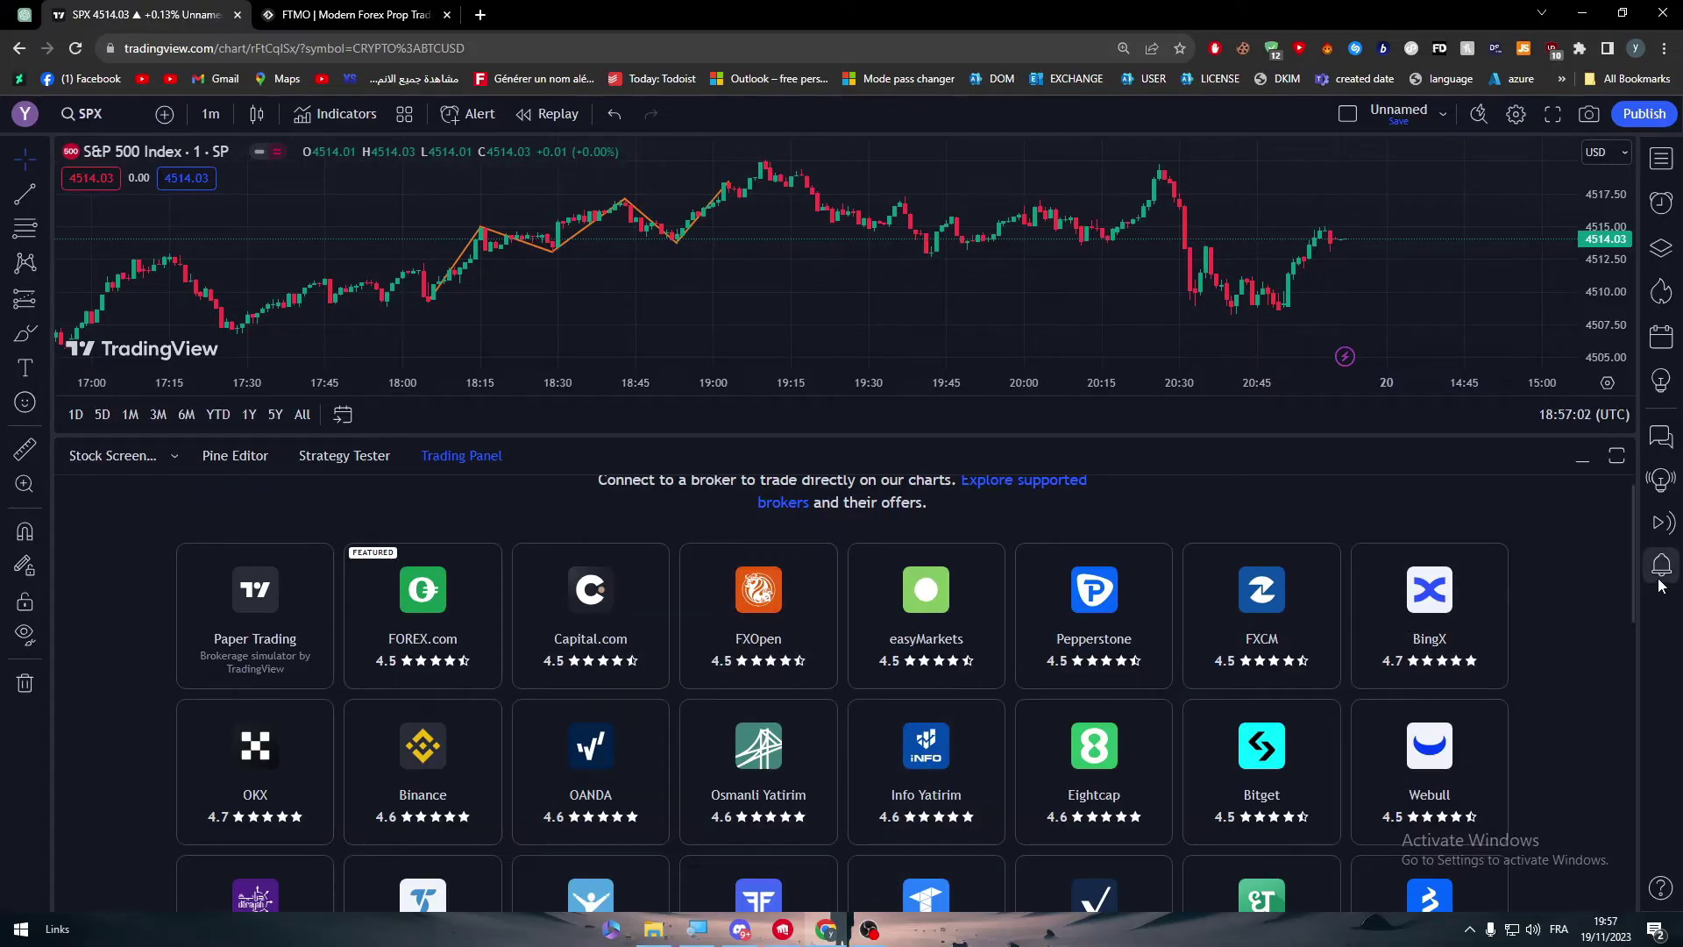
- Scroll the broker list, search the page for 'ftmo', then return the list to Paper Trading at the top
{"action": "left_click_drag", "start_coordinate": [1634, 577], "coordinate": [1617, 614]}
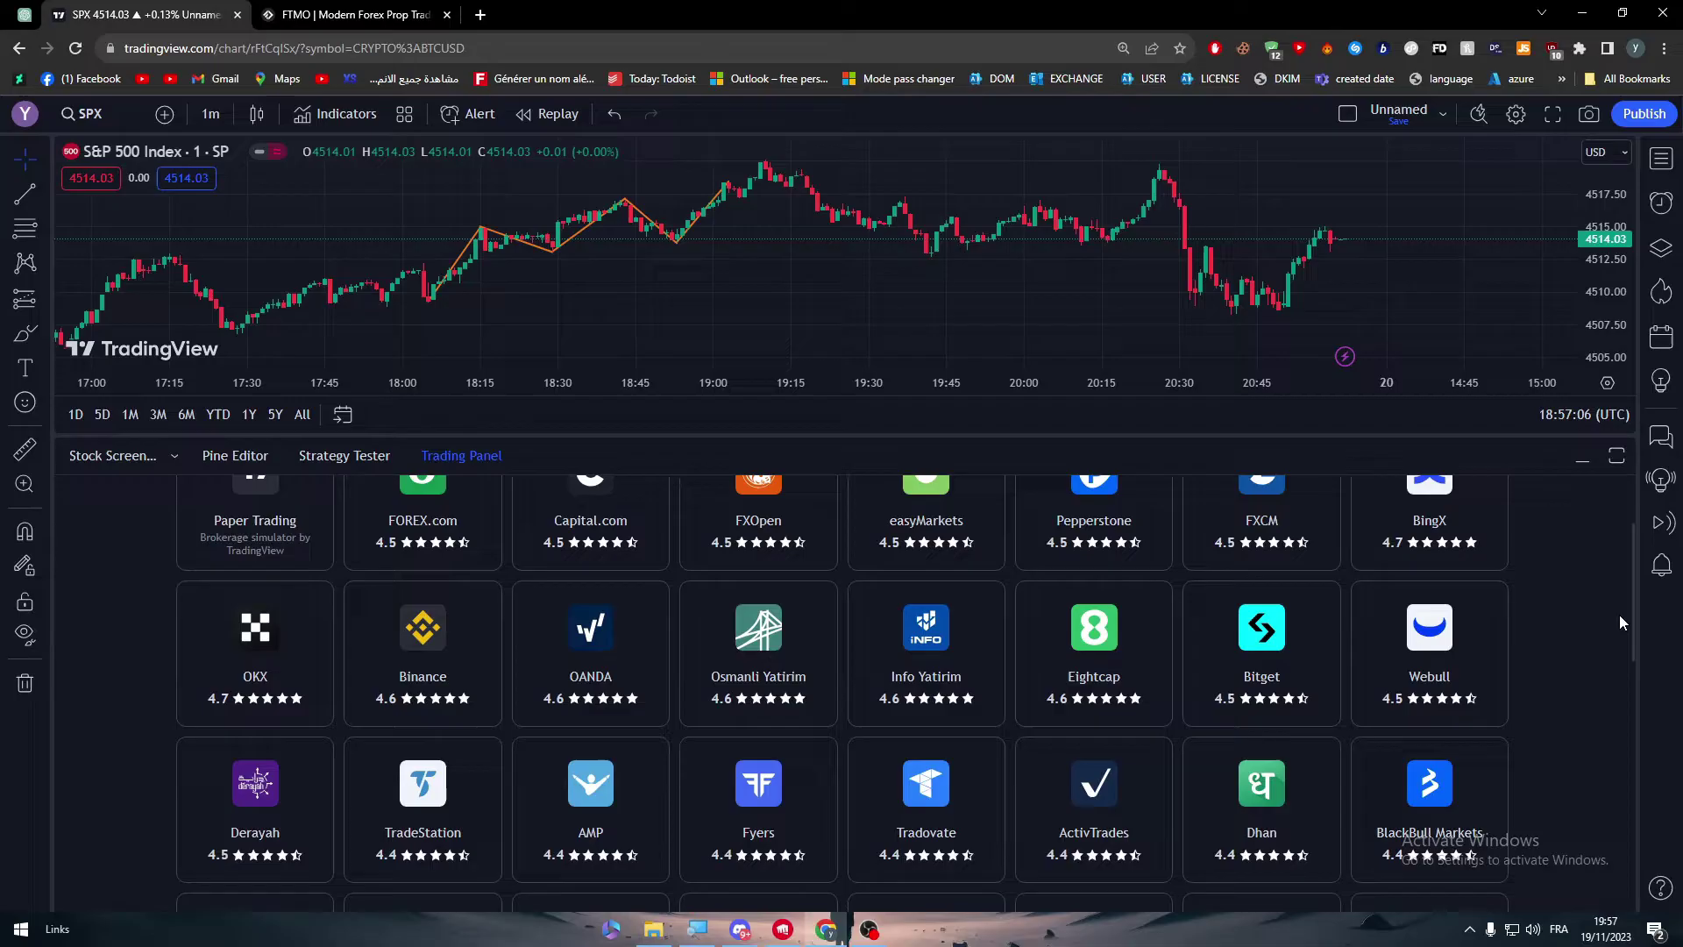
{"action": "scroll", "coordinate": [1618, 613], "scroll_direction": "down", "scroll_amount": 2}
{"action": "scroll", "coordinate": [1604, 673], "scroll_direction": "down", "scroll_amount": 3}
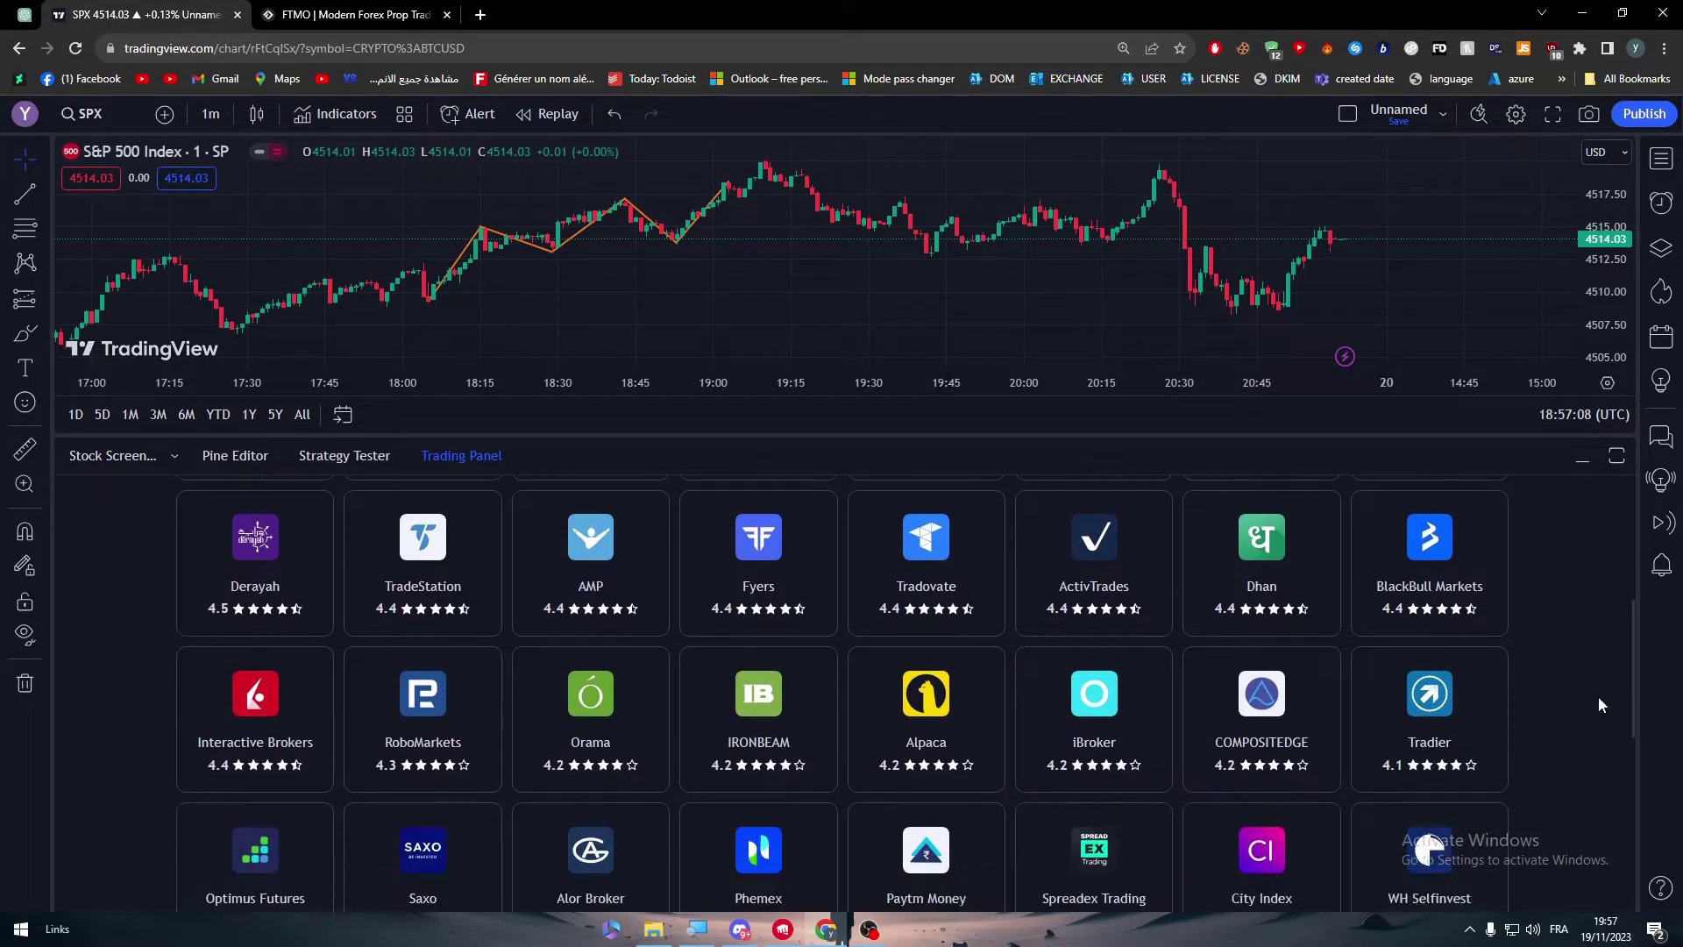
{"action": "scroll", "coordinate": [1587, 787], "scroll_direction": "down", "scroll_amount": 3}
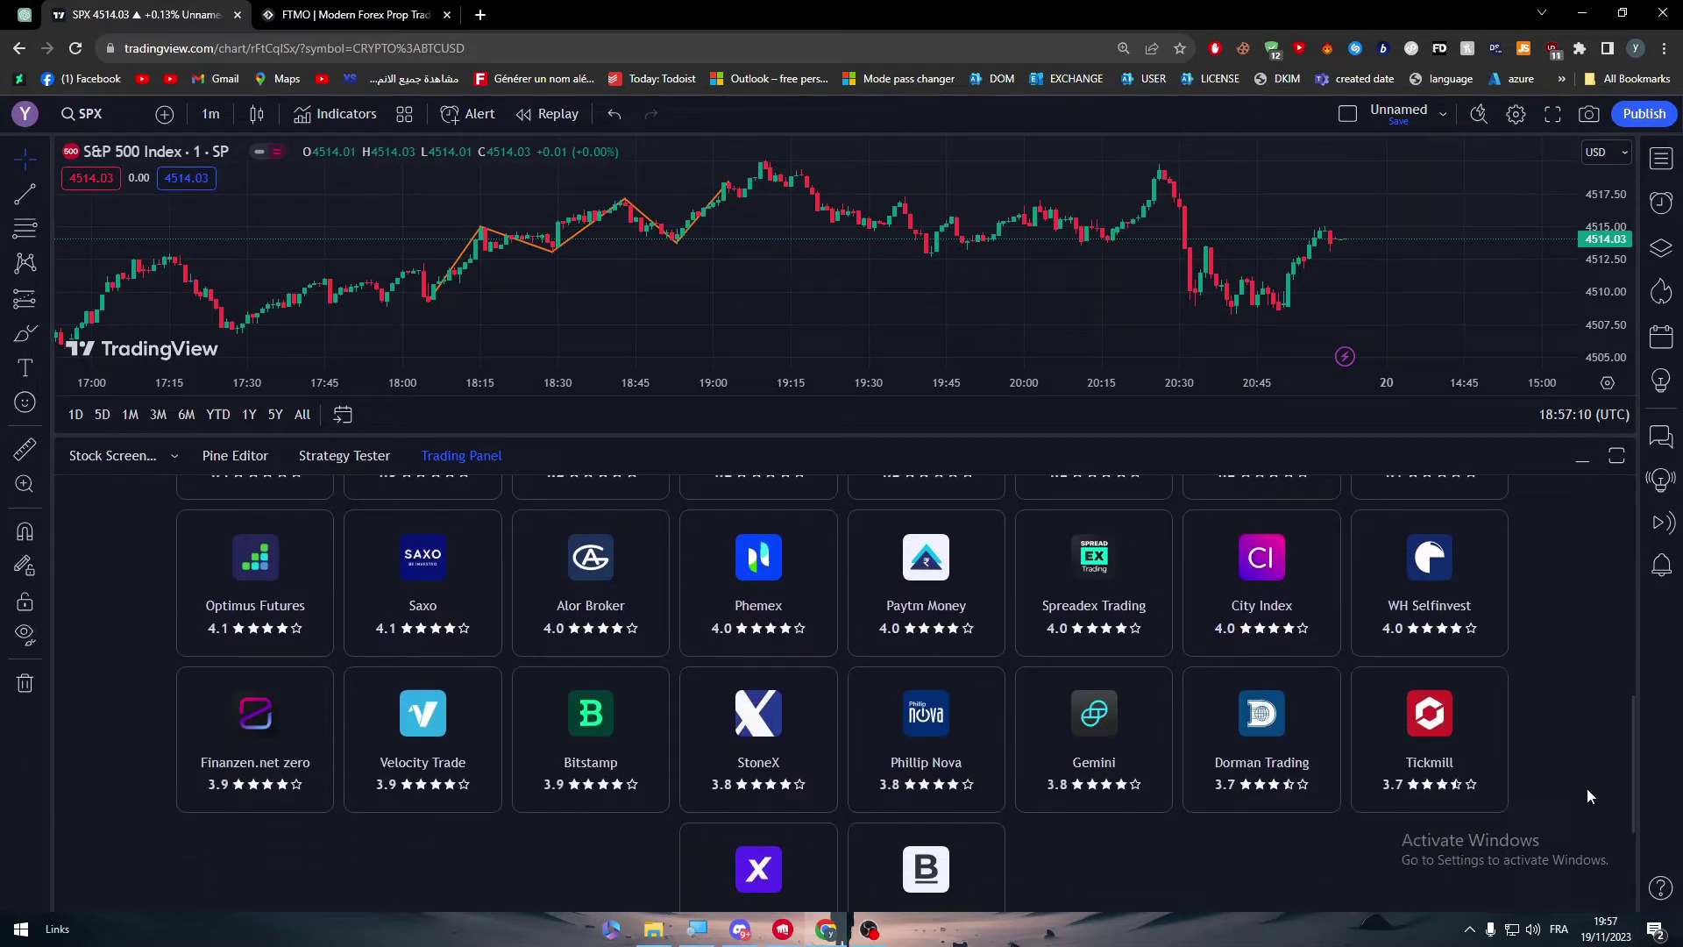
{"action": "scroll", "coordinate": [1542, 833], "scroll_direction": "down", "scroll_amount": 1}
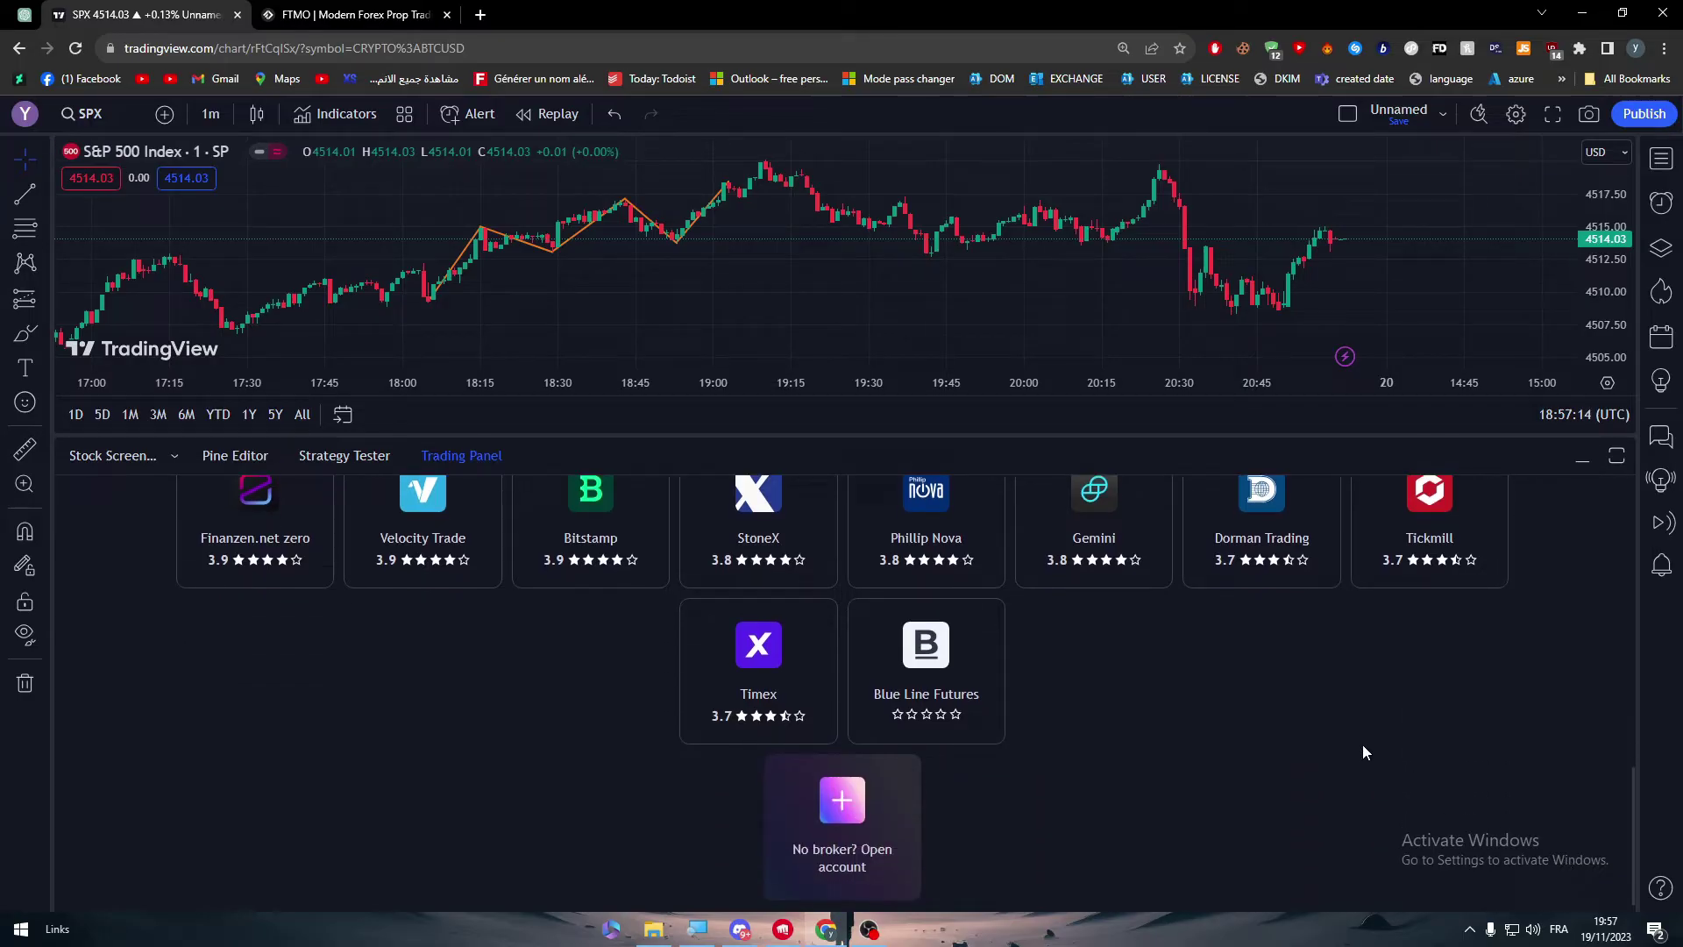
{"action": "key", "text": "ctrl+f"}
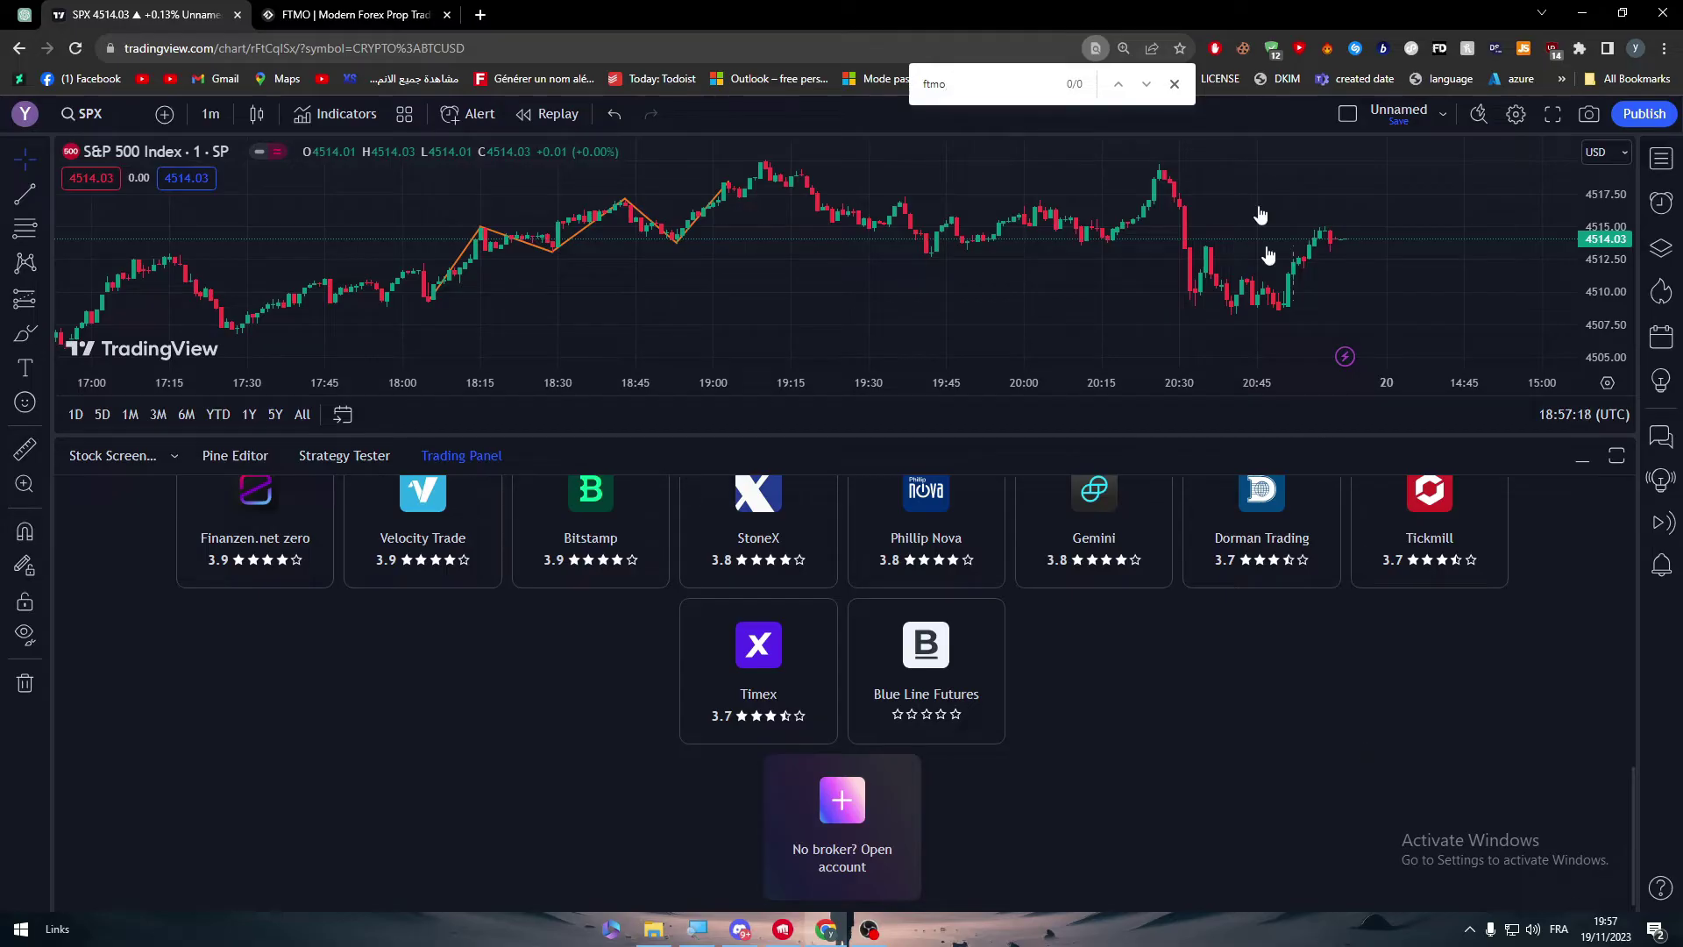
{"action": "left_click", "coordinate": [1175, 83]}
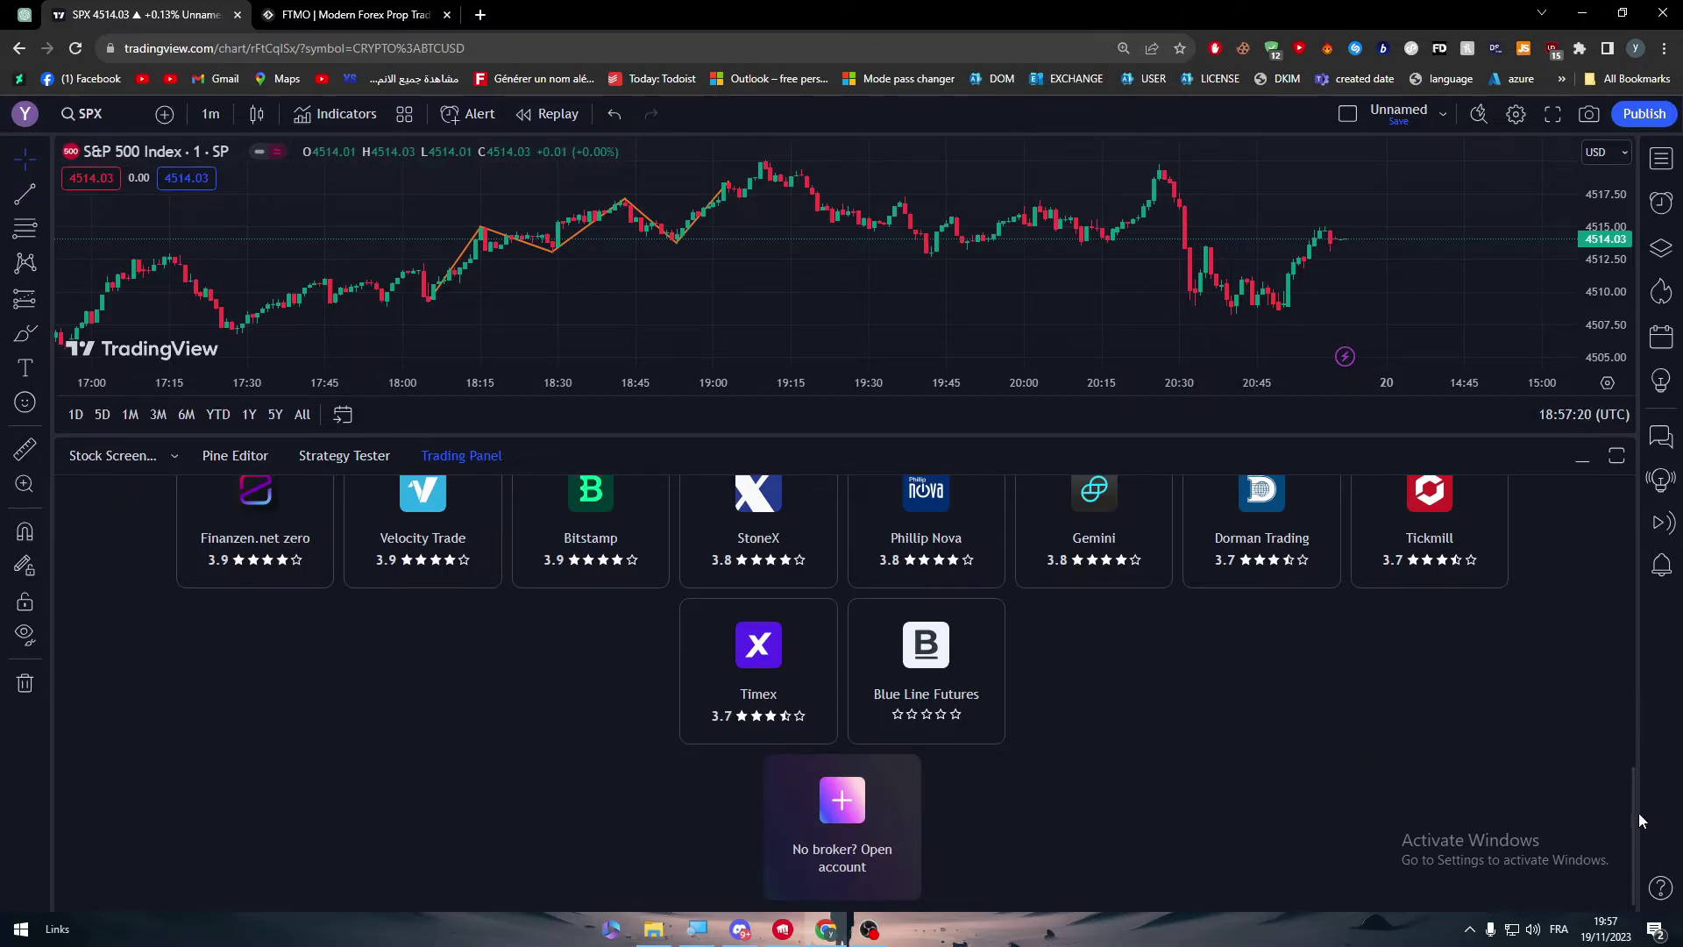
{"action": "left_click_drag", "start_coordinate": [1633, 812], "coordinate": [1633, 515]}
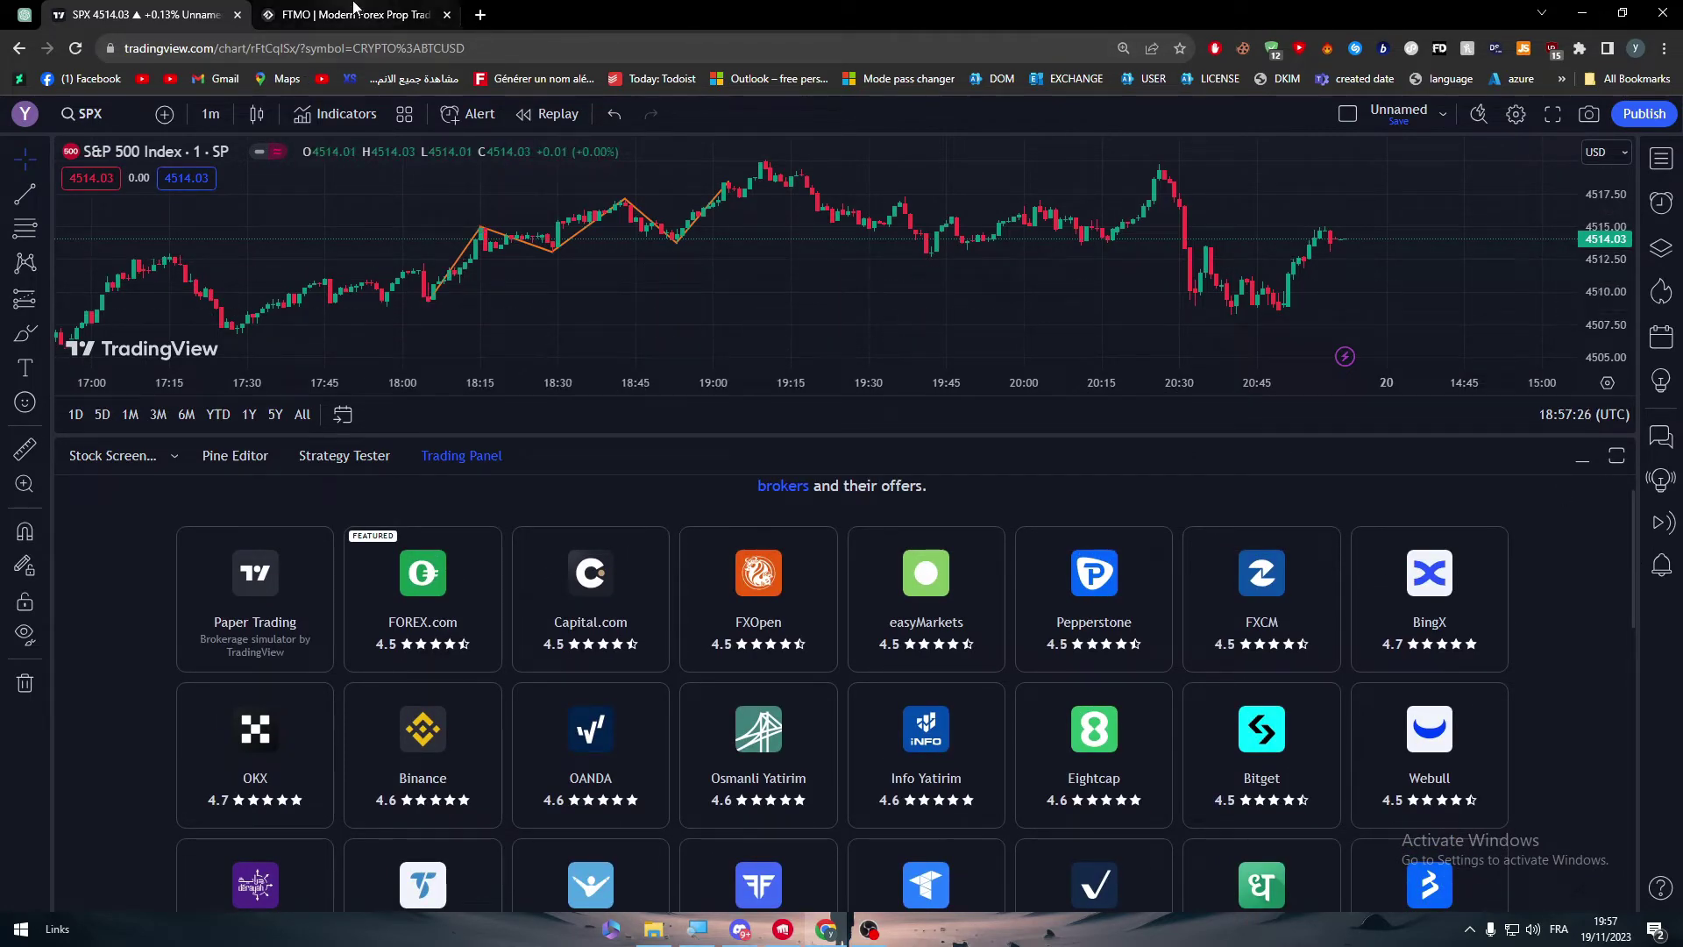
- Search Google for 'ftmo tradingview' in a new tab
{"action": "left_click", "coordinate": [355, 10]}
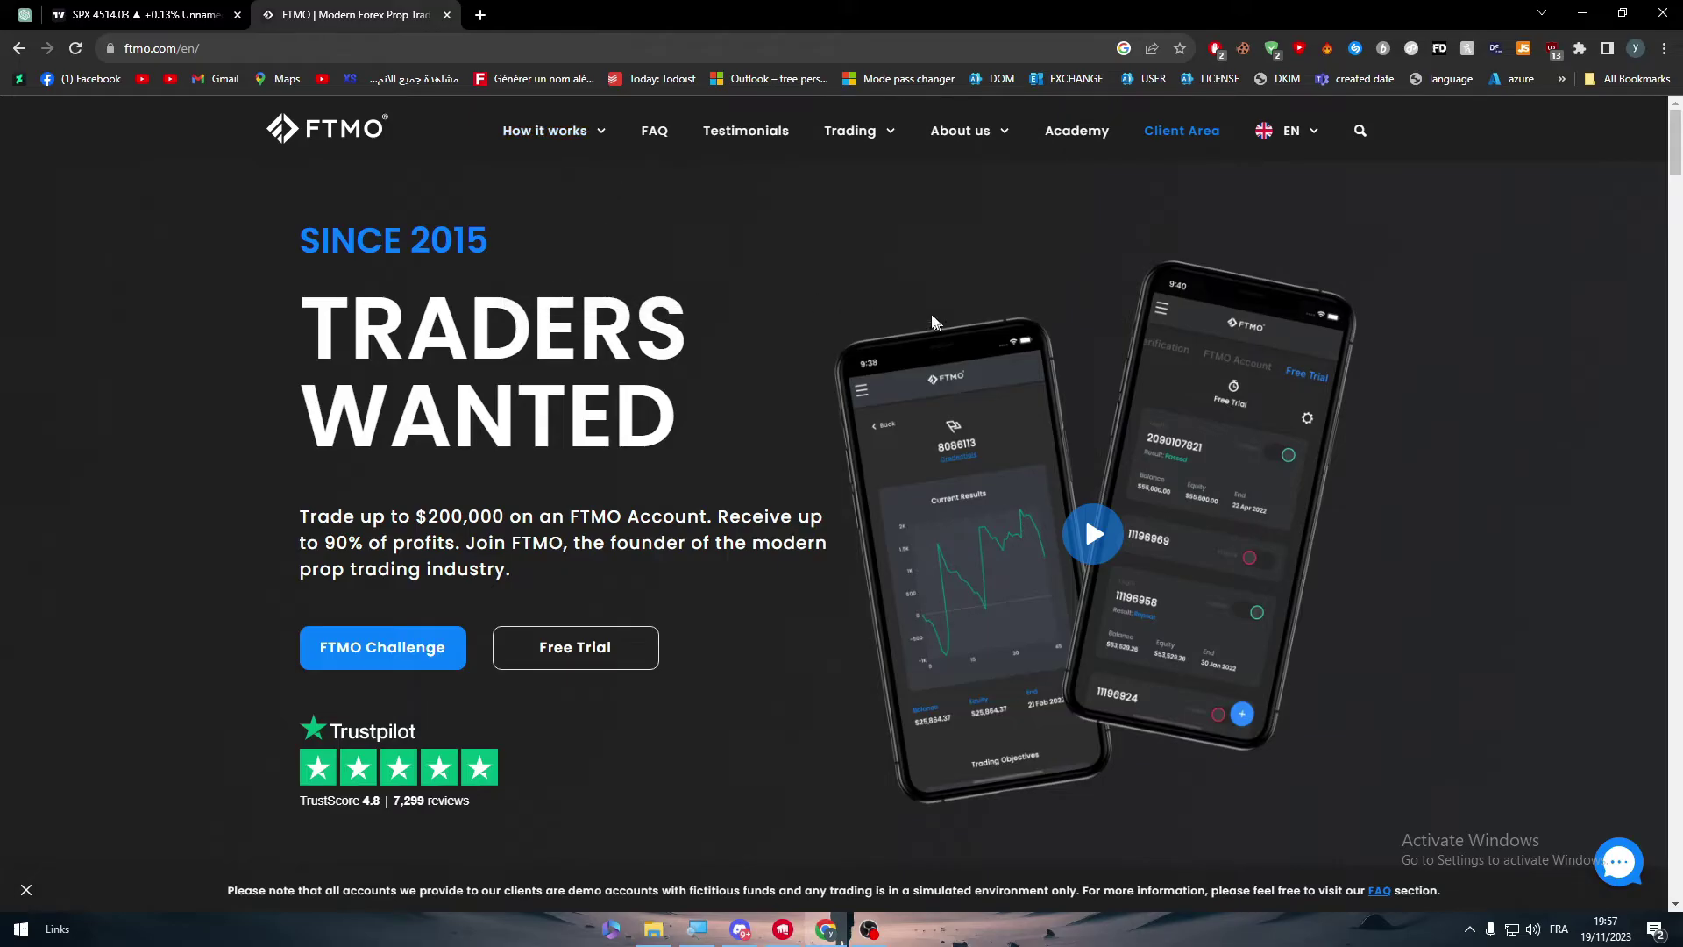
{"action": "left_click", "coordinate": [464, 42]}
{"action": "type", "text": "ftm"}
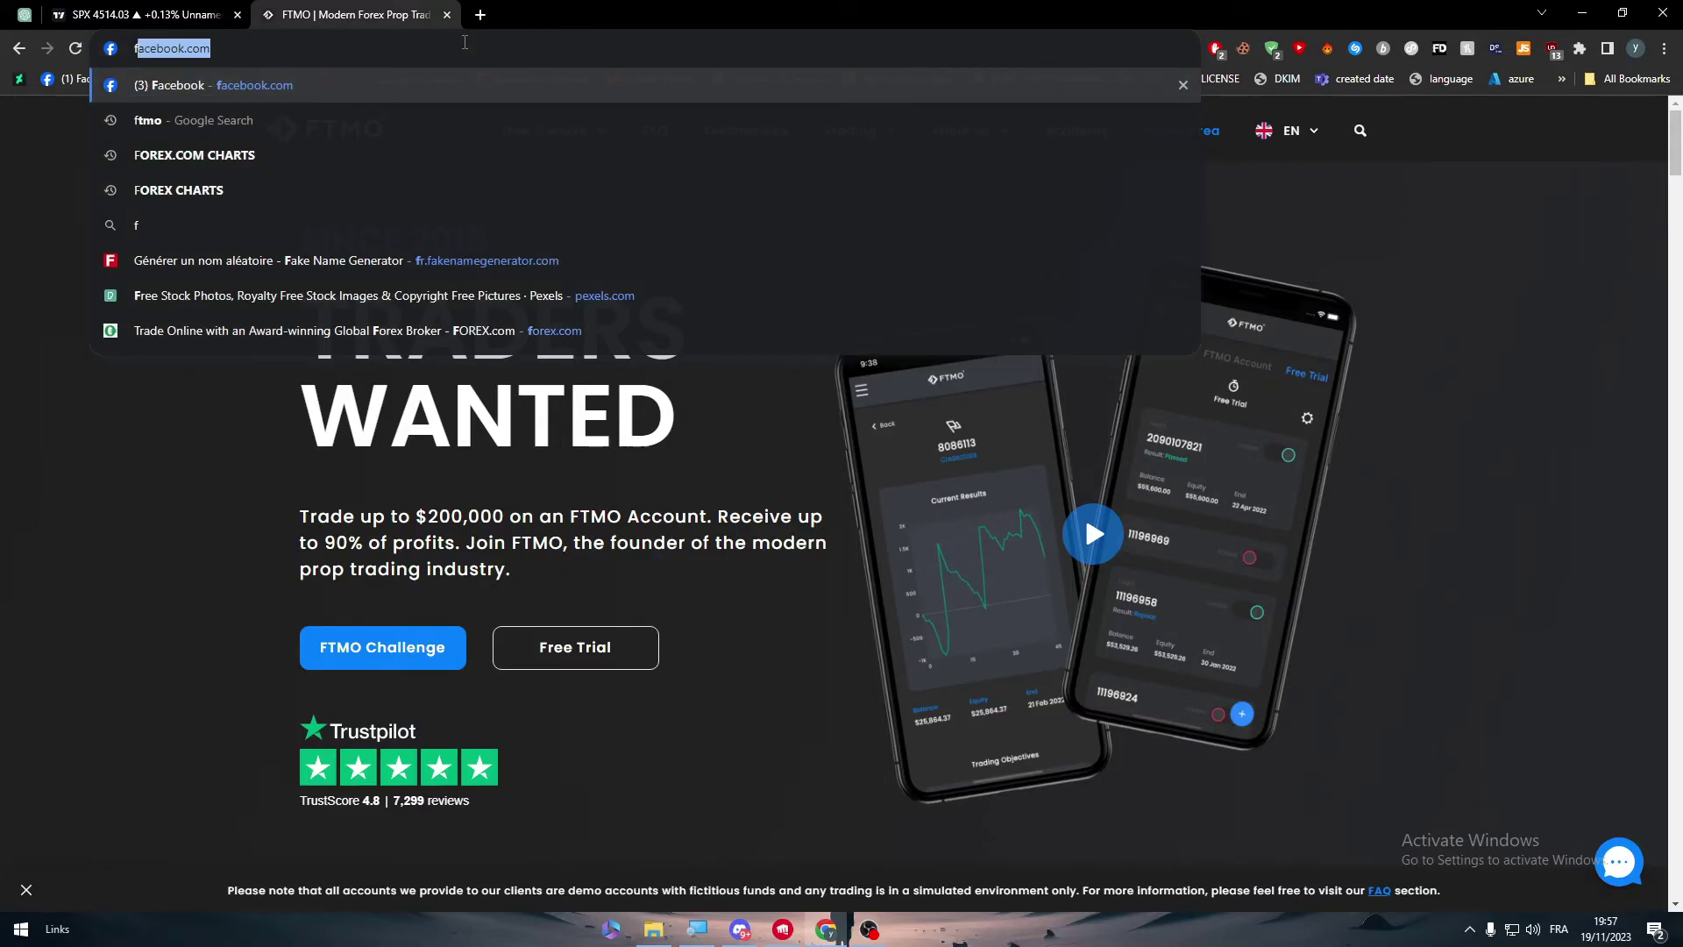
{"action": "left_click", "coordinate": [476, 21]}
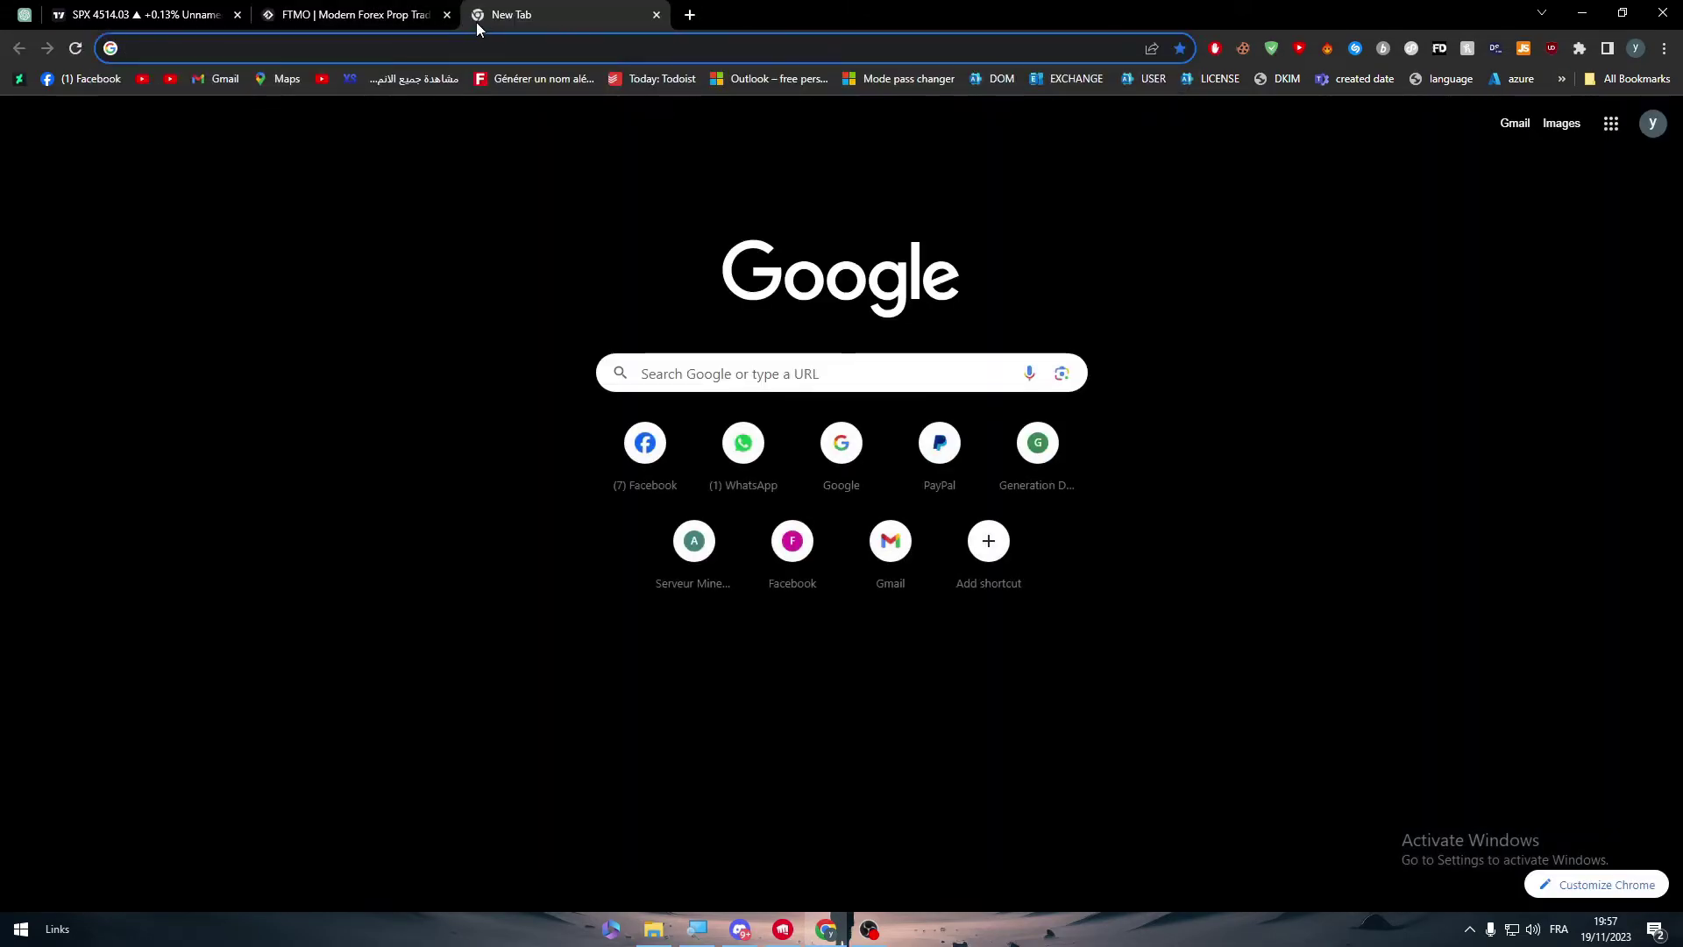
{"action": "type", "text": "ftmo trad"}
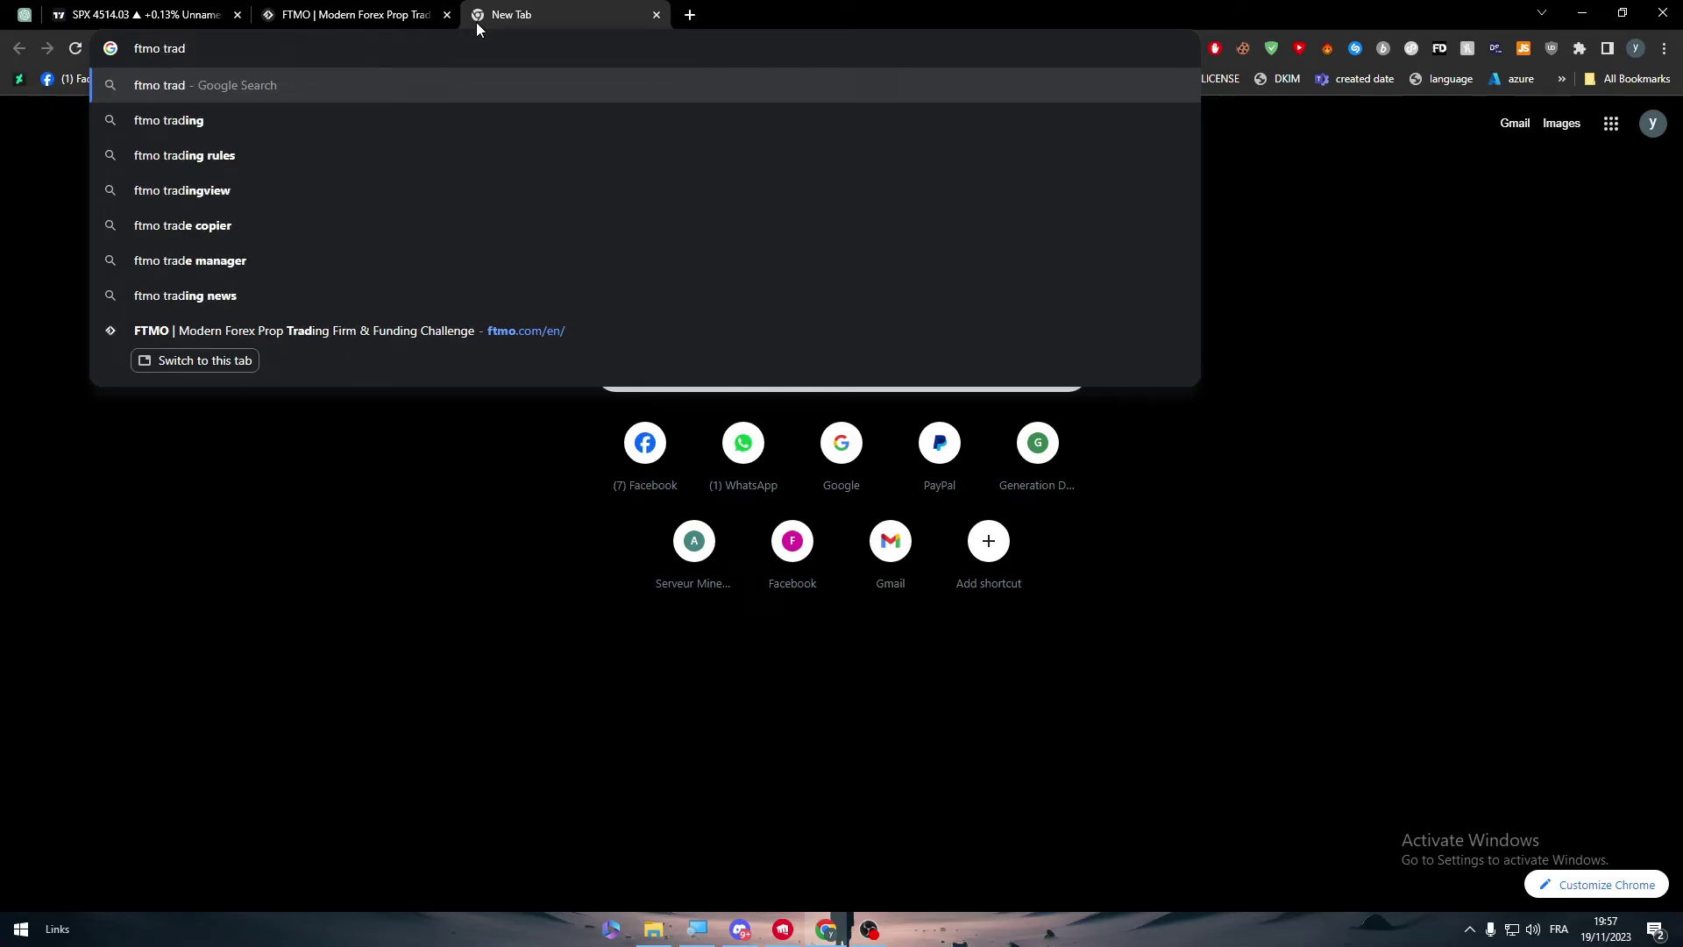
{"action": "type", "text": "ingview"}
{"action": "key", "text": "Return"}
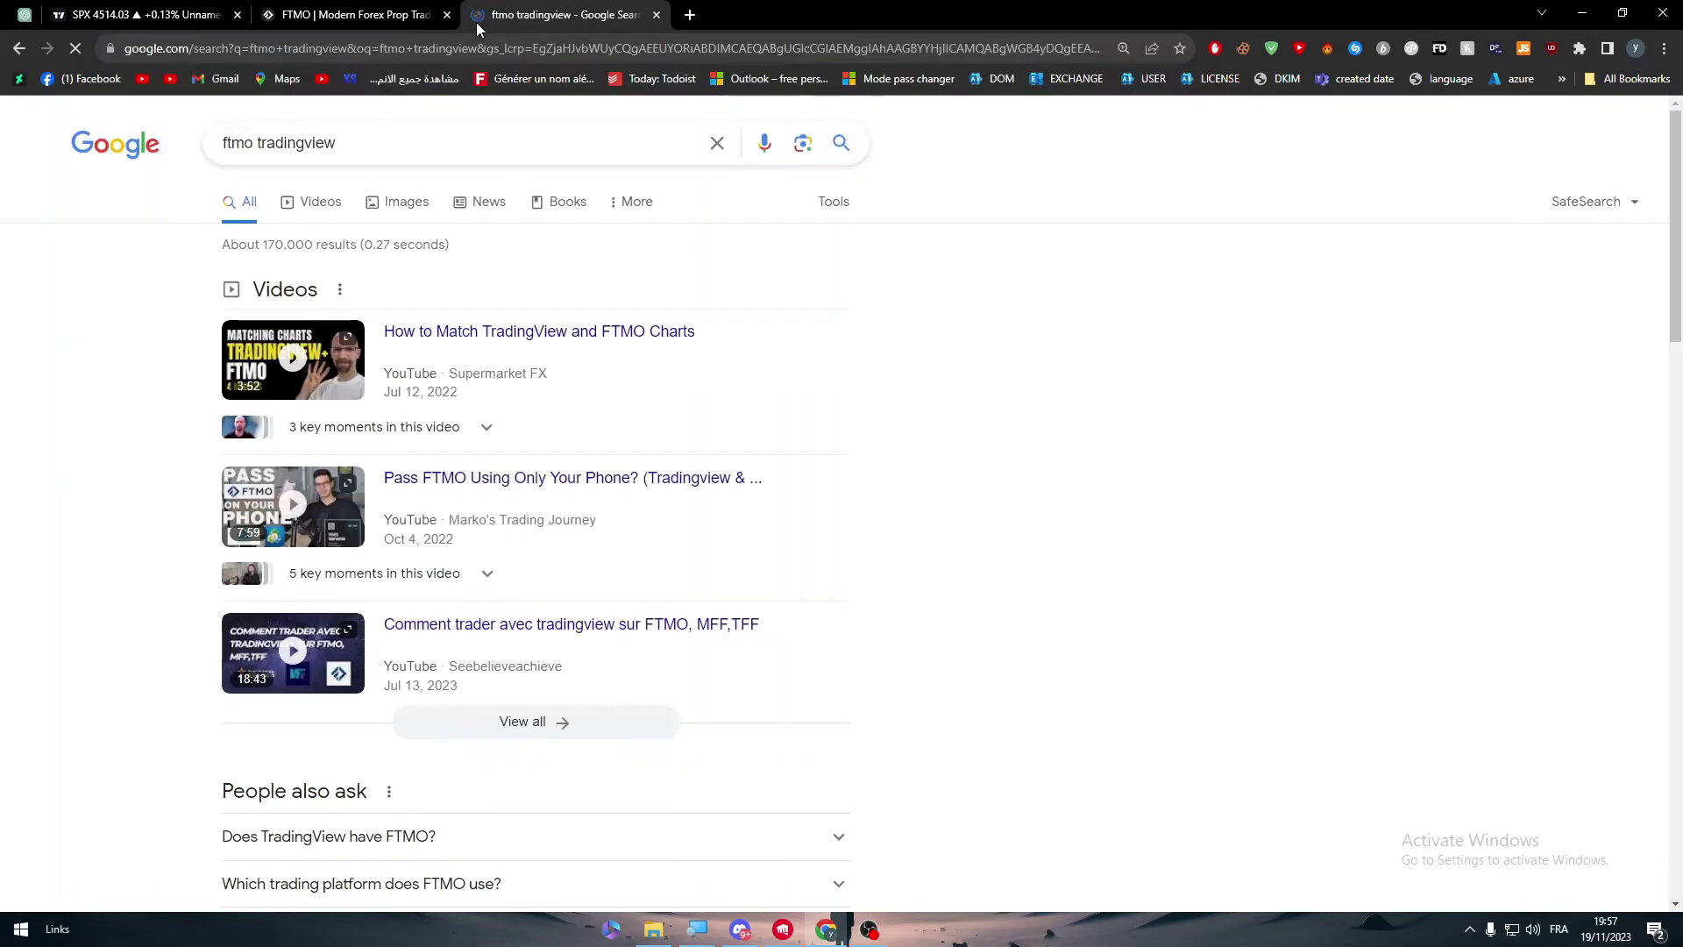
- Look over the results, view the TradingView Ftmo ideas page, then close it
{"action": "scroll", "coordinate": [1674, 237], "scroll_direction": "down", "scroll_amount": 2}
{"action": "left_click_drag", "start_coordinate": [1674, 237], "coordinate": [1626, 379]}
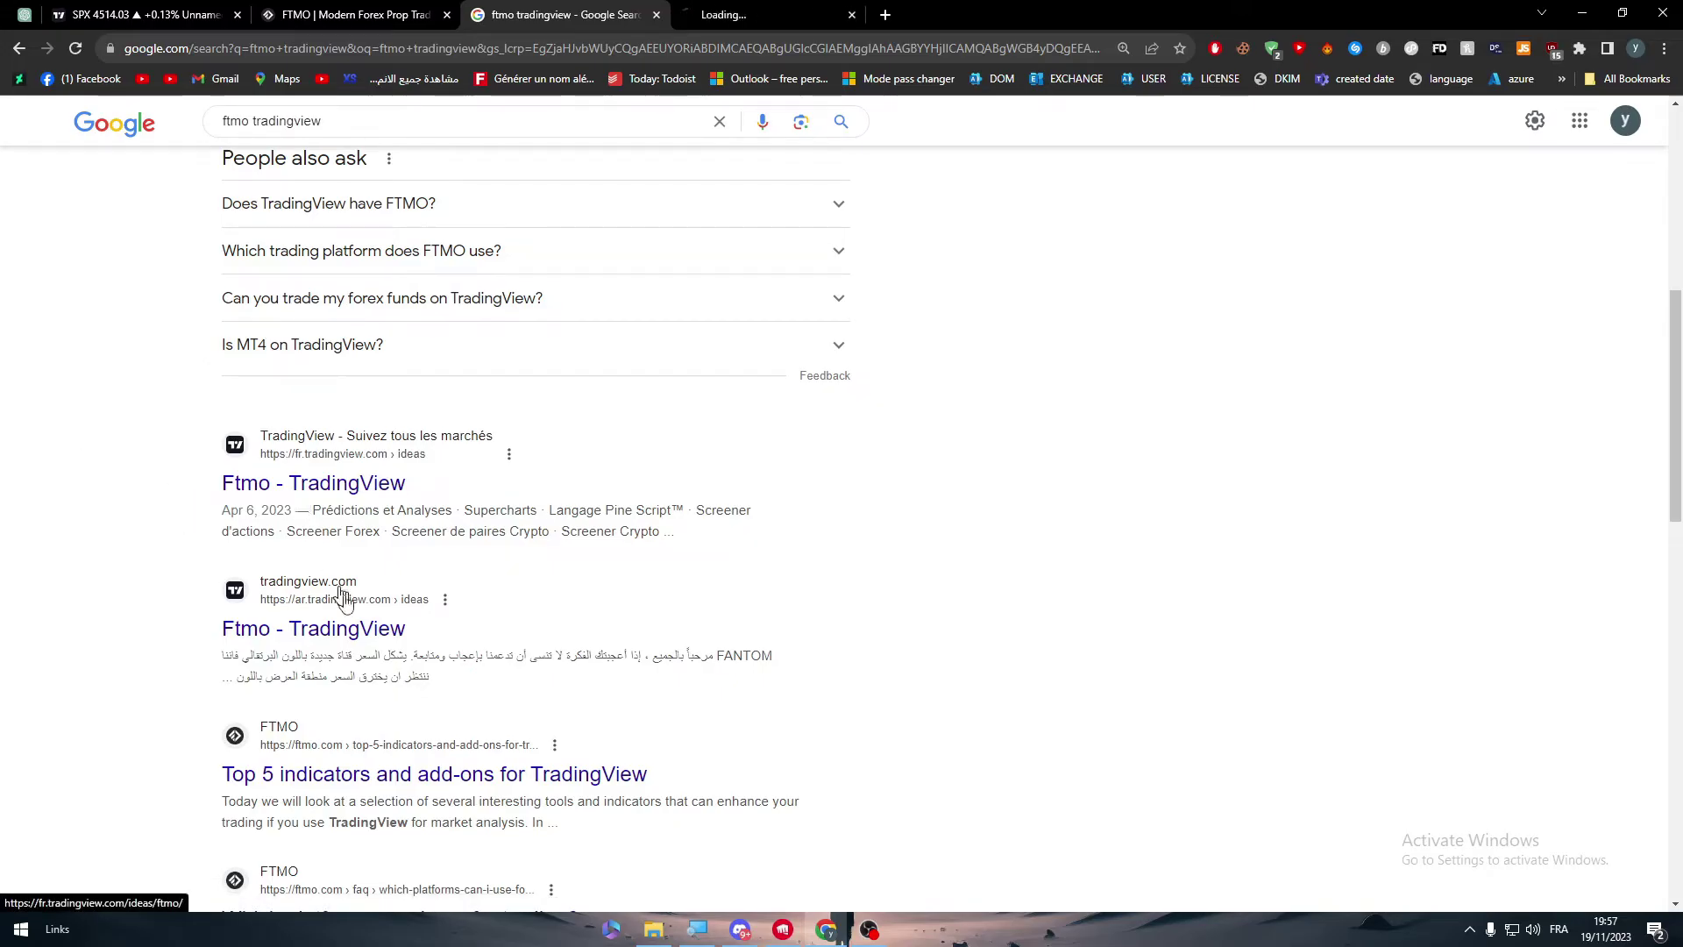
{"action": "left_click", "coordinate": [771, 15]}
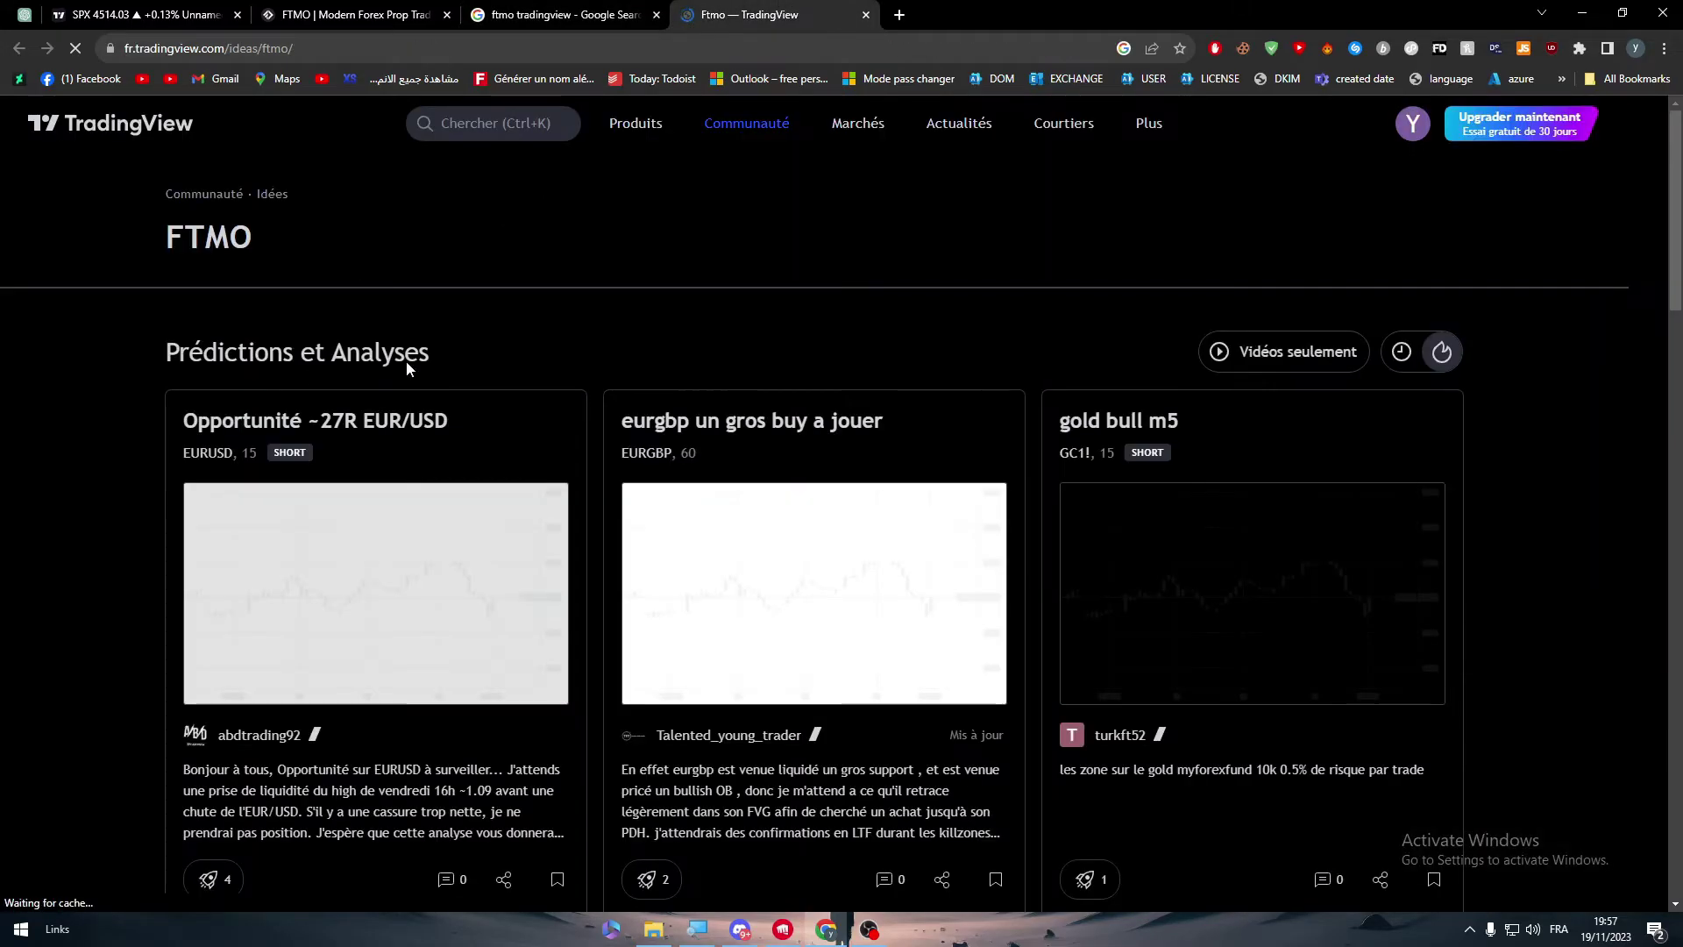
{"action": "left_click", "coordinate": [866, 15]}
- Close the Google Search tab and scroll FTMO's homepage through the Evaluation Process and Trading Objectives
{"action": "left_click", "coordinate": [368, 17]}
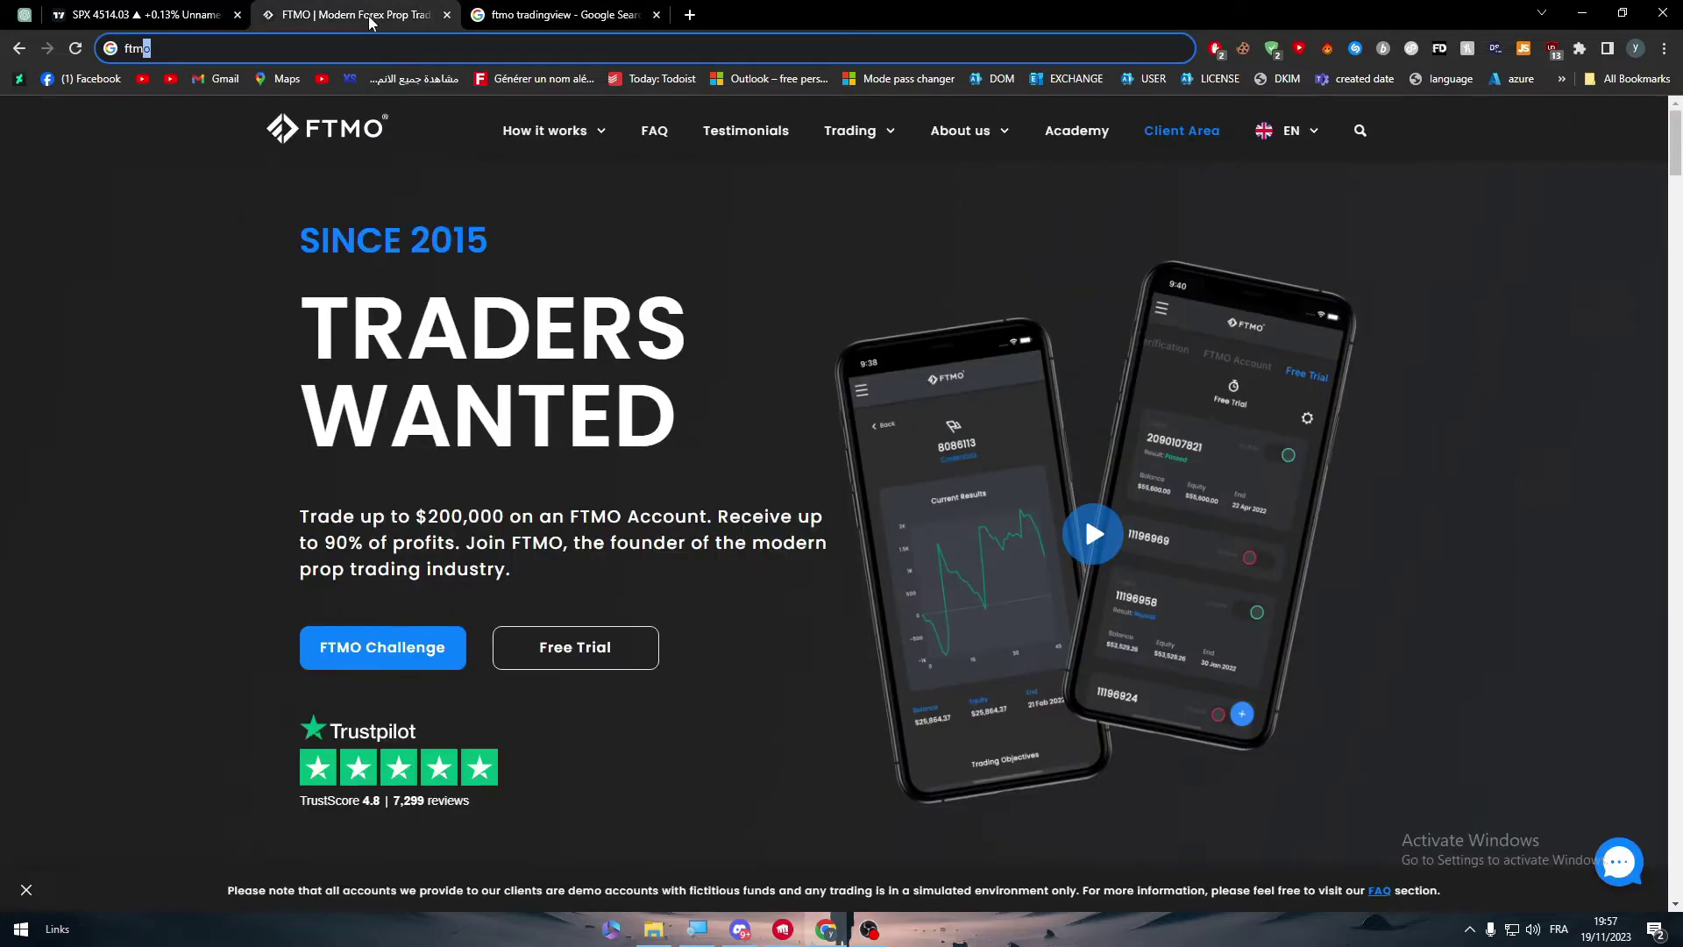
{"action": "left_click", "coordinate": [657, 15]}
{"action": "left_click", "coordinate": [381, 268]}
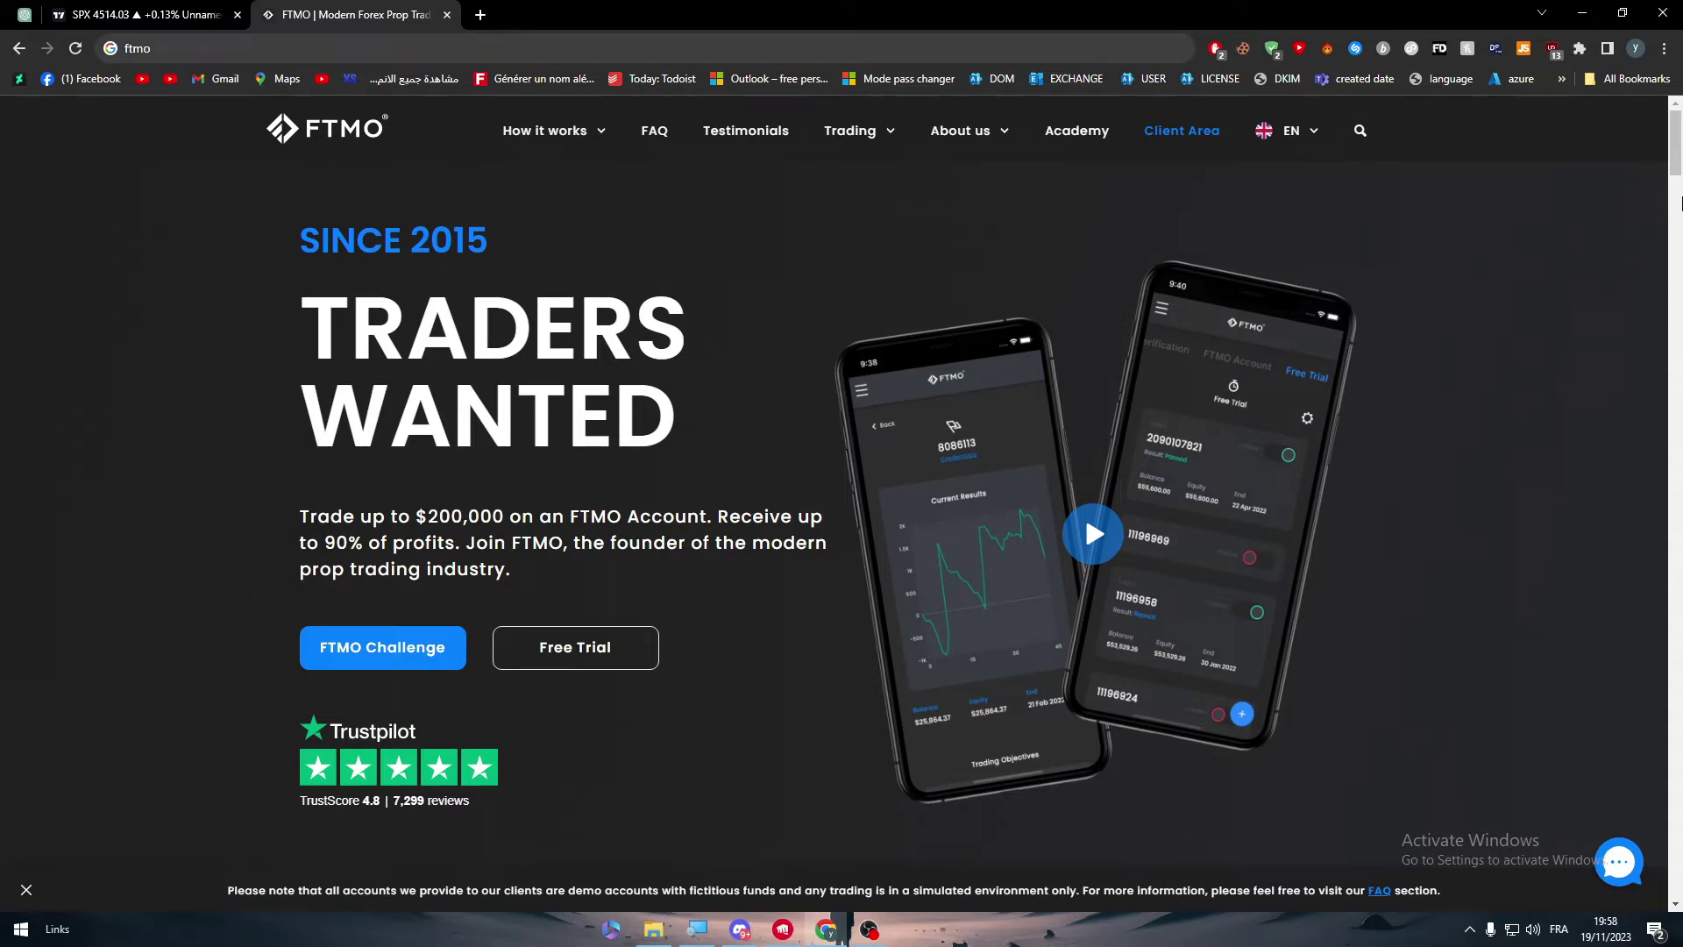
{"action": "scroll", "coordinate": [1090, 141], "scroll_direction": "down", "scroll_amount": 6}
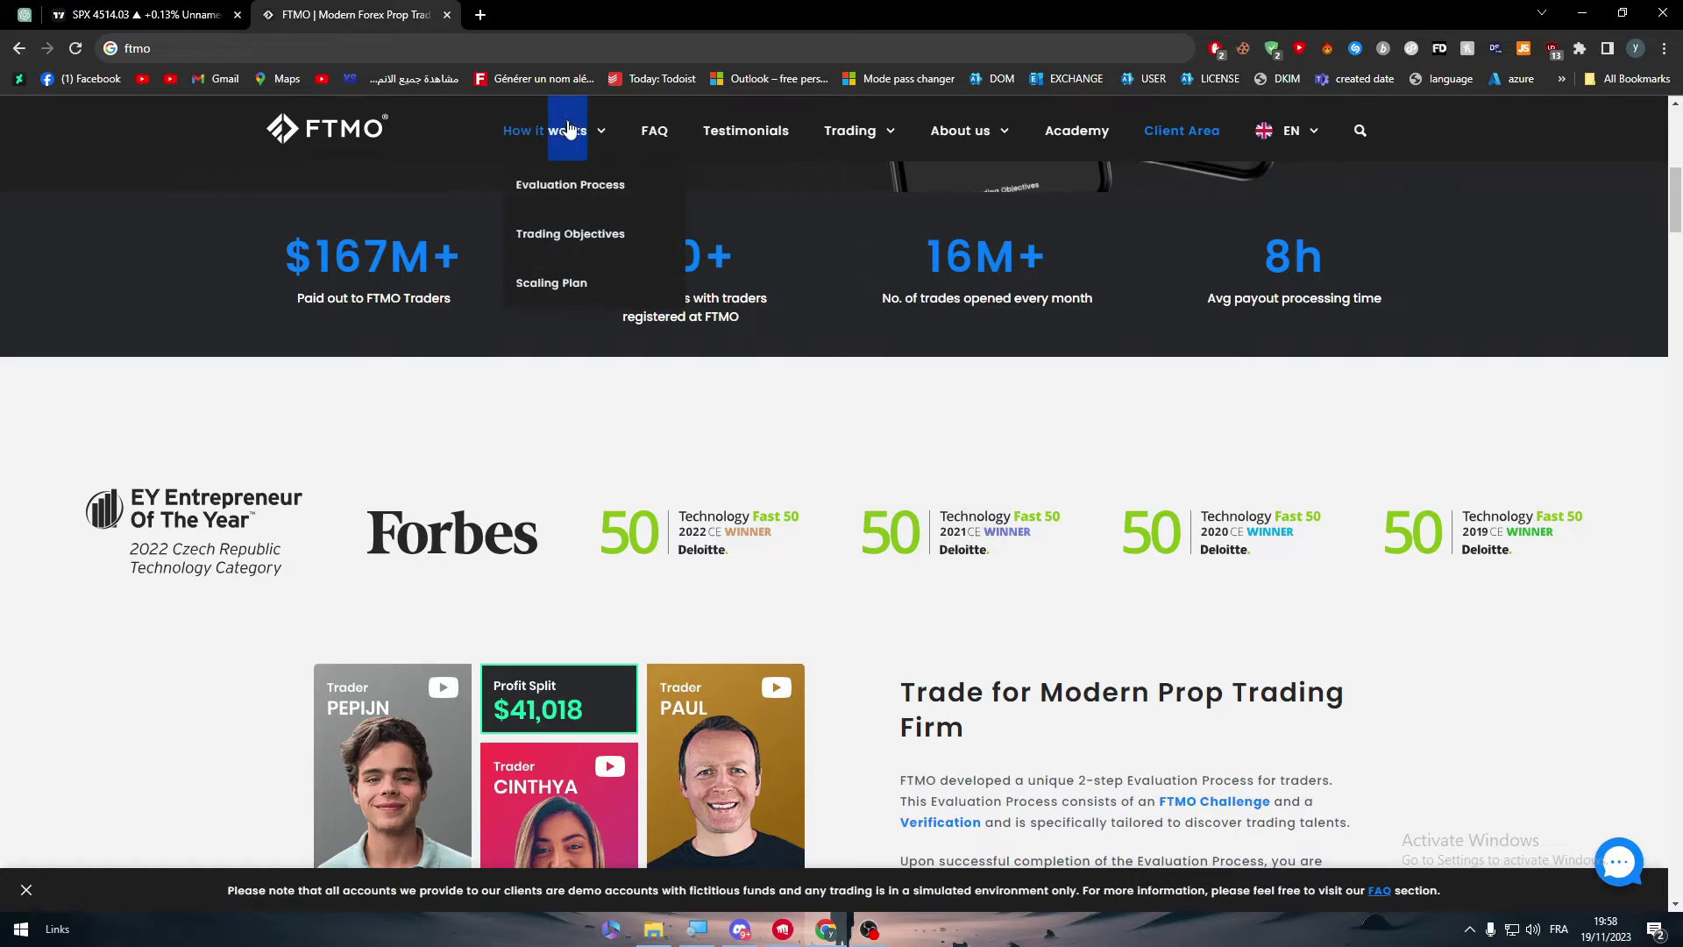
{"action": "left_click", "coordinate": [604, 204]}
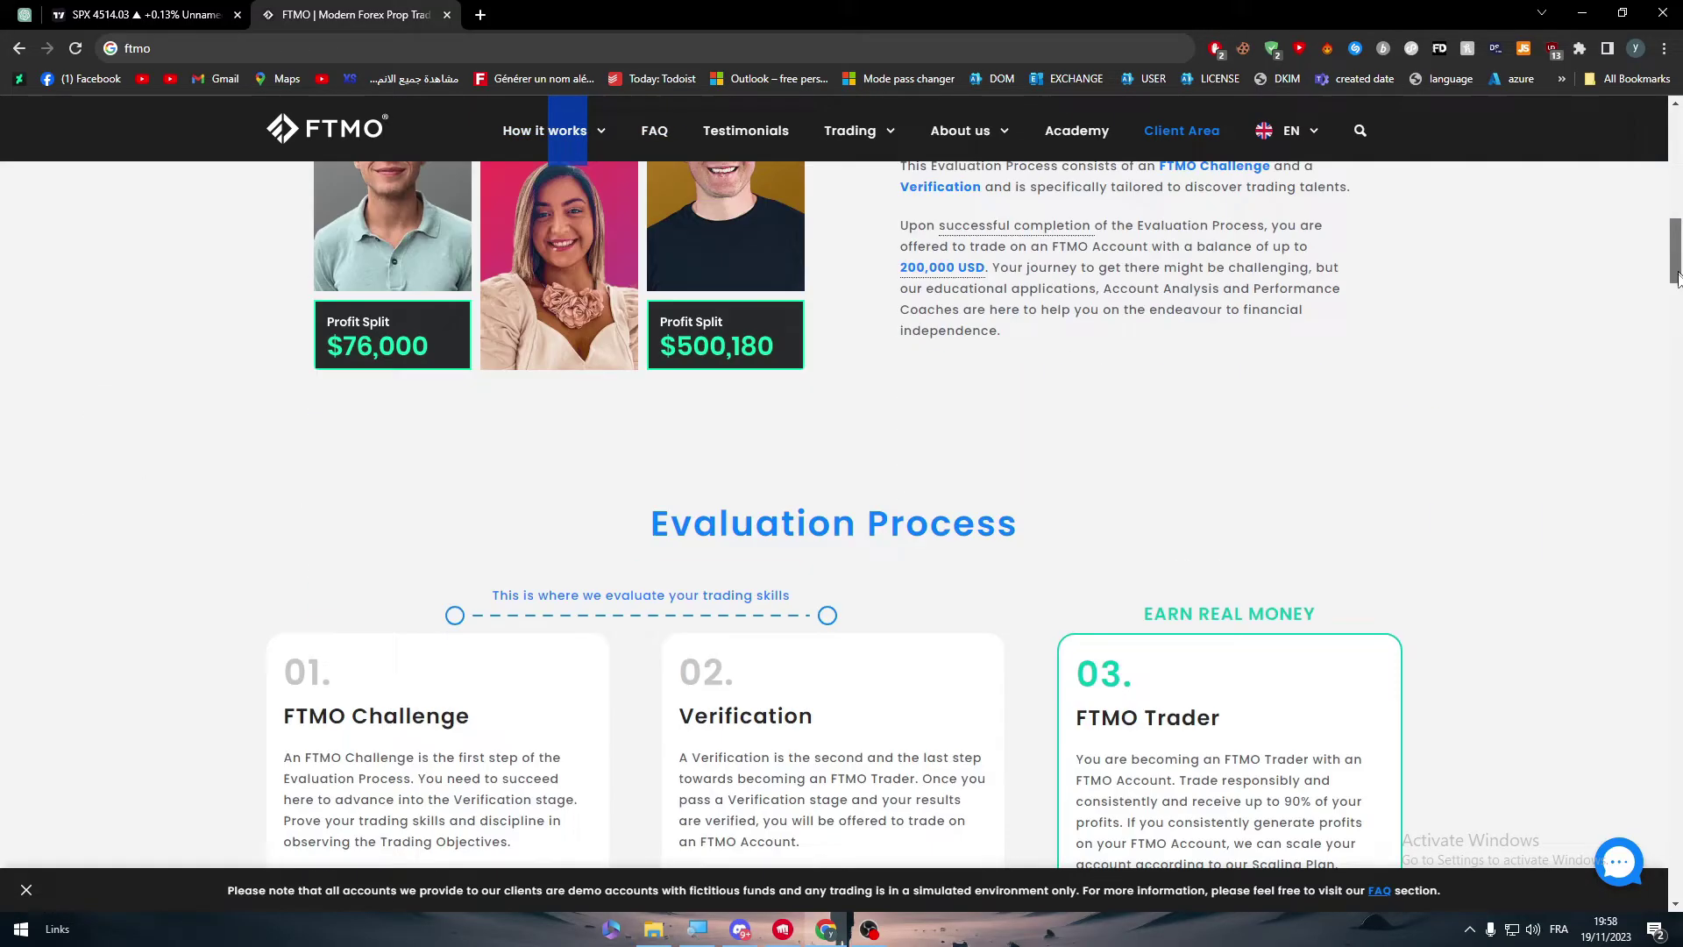
{"action": "left_click_drag", "start_coordinate": [1677, 279], "coordinate": [1673, 354]}
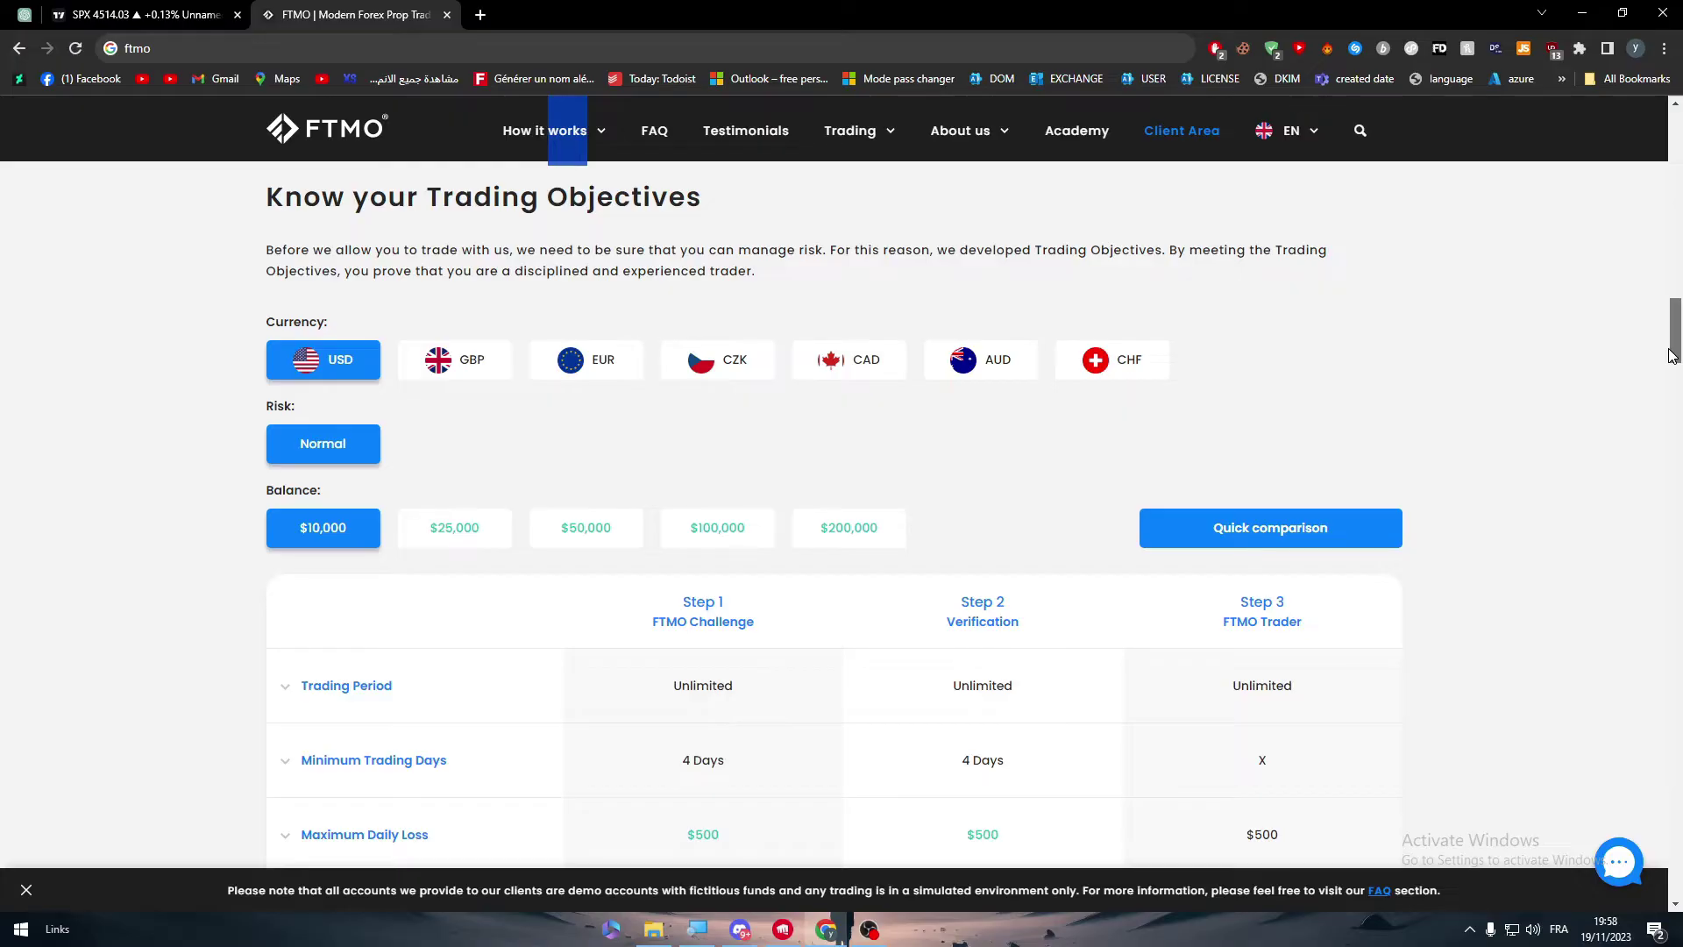
{"action": "left_click_drag", "start_coordinate": [1671, 355], "coordinate": [1633, 155]}
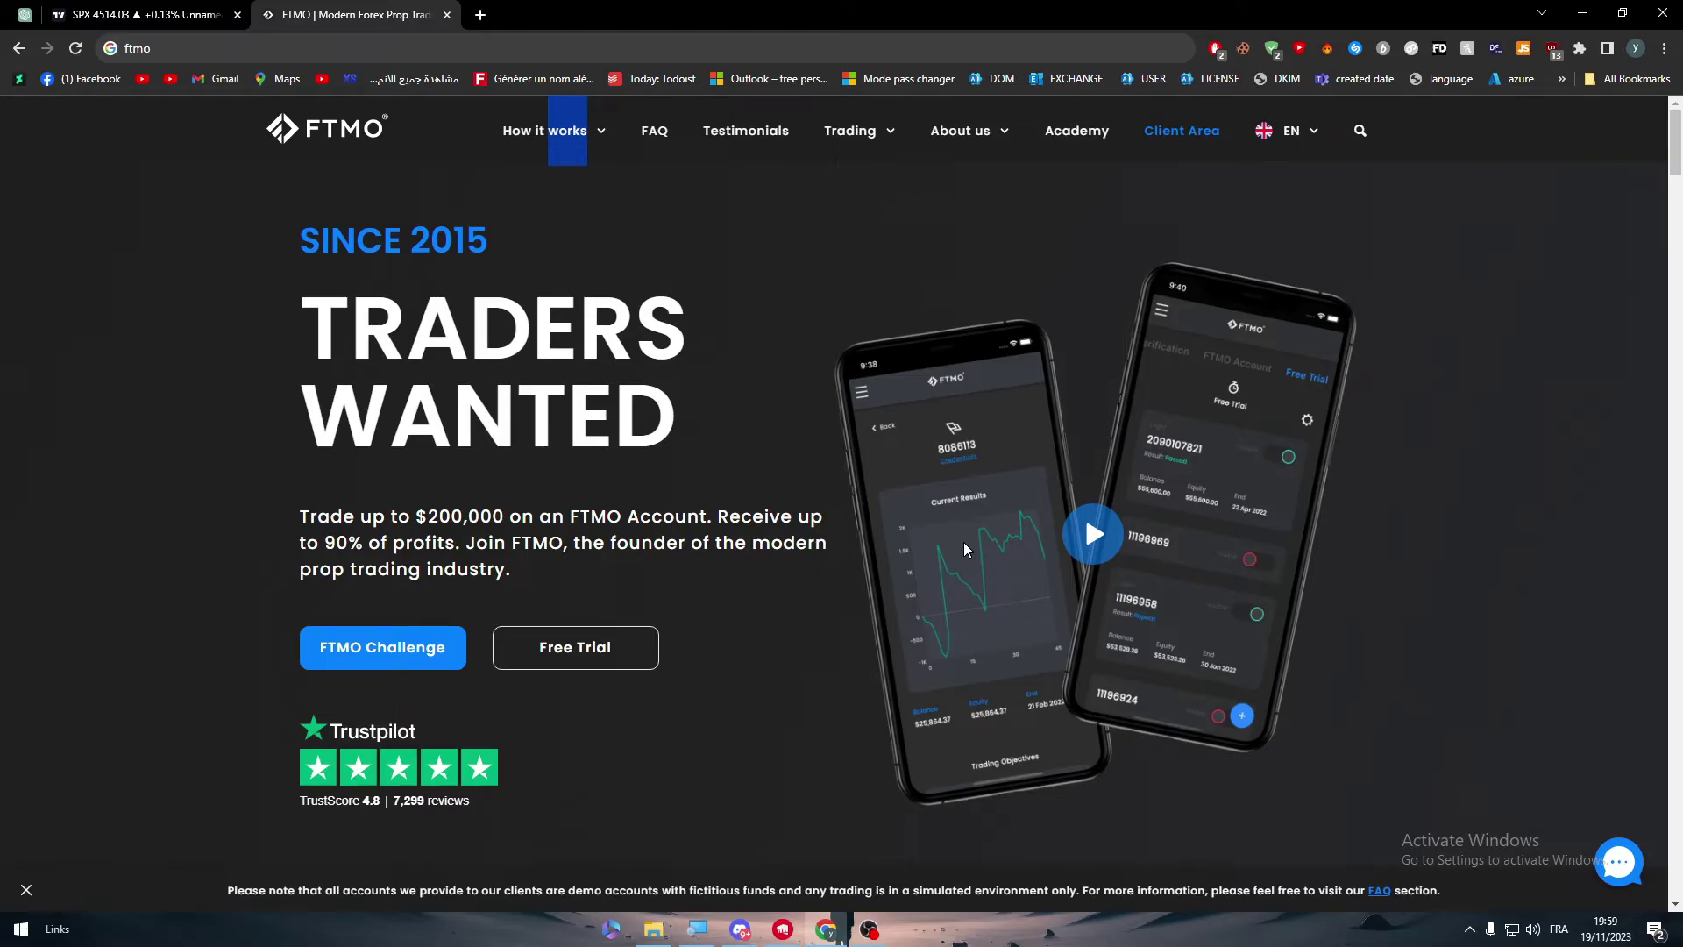
- Leave the unsaved SPX chart for the TradingView home page via the account menu
{"action": "left_click", "coordinate": [140, 15]}
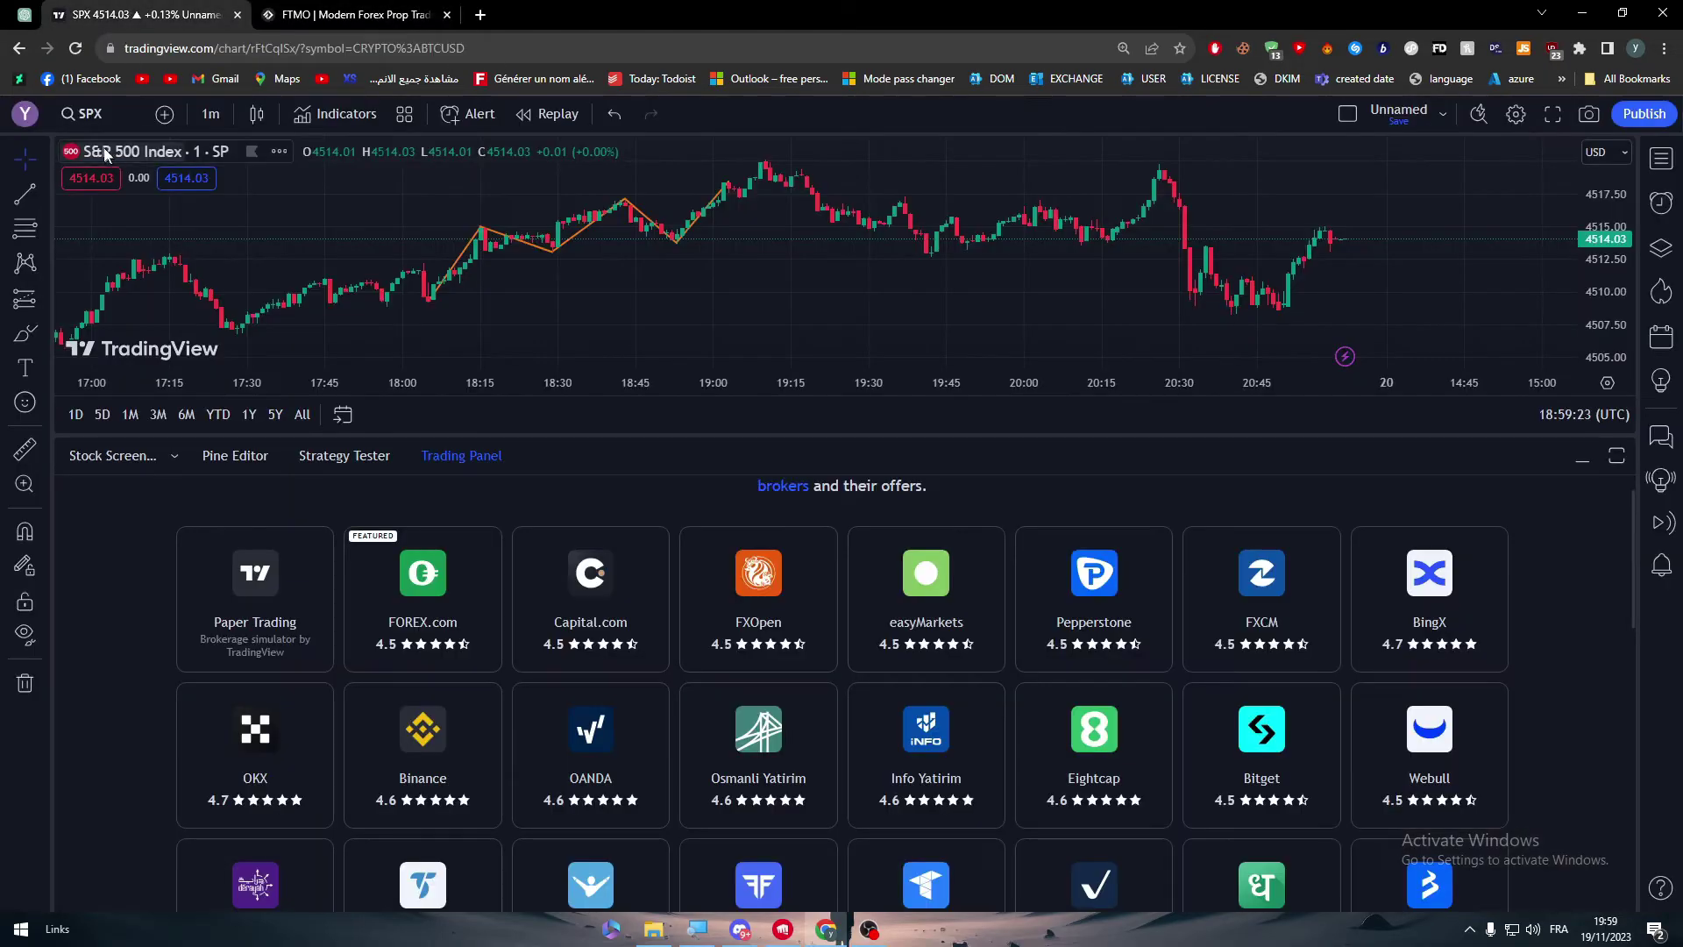
{"action": "left_click", "coordinate": [26, 113]}
{"action": "left_click", "coordinate": [113, 205]}
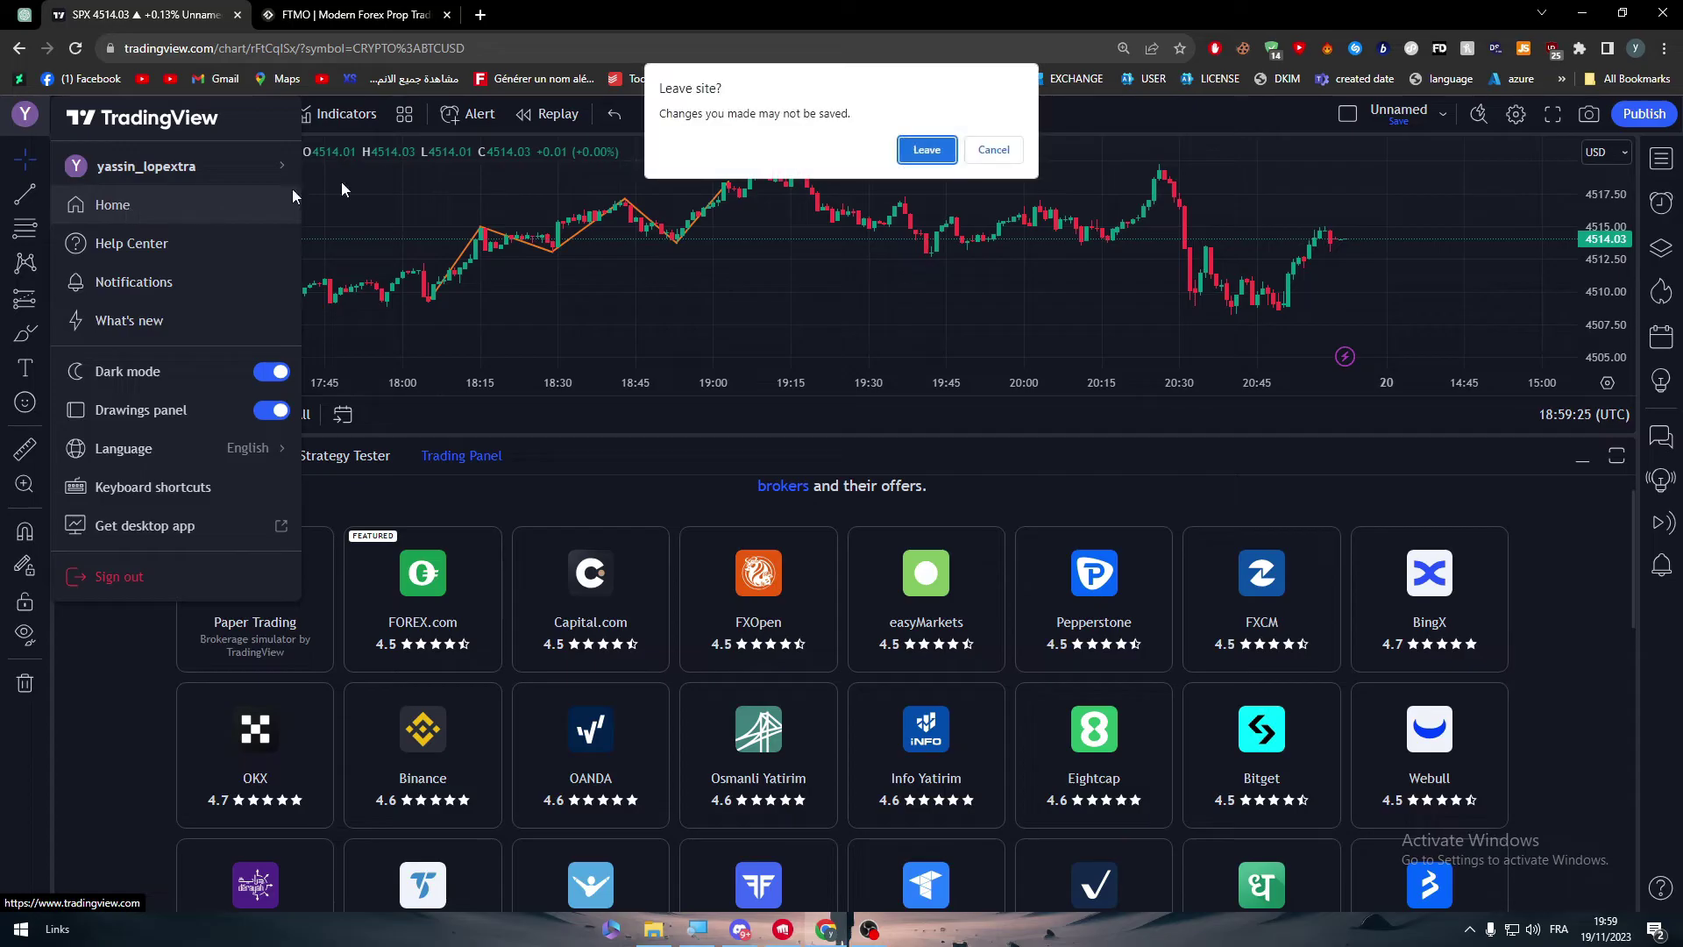
{"action": "left_click", "coordinate": [923, 150]}
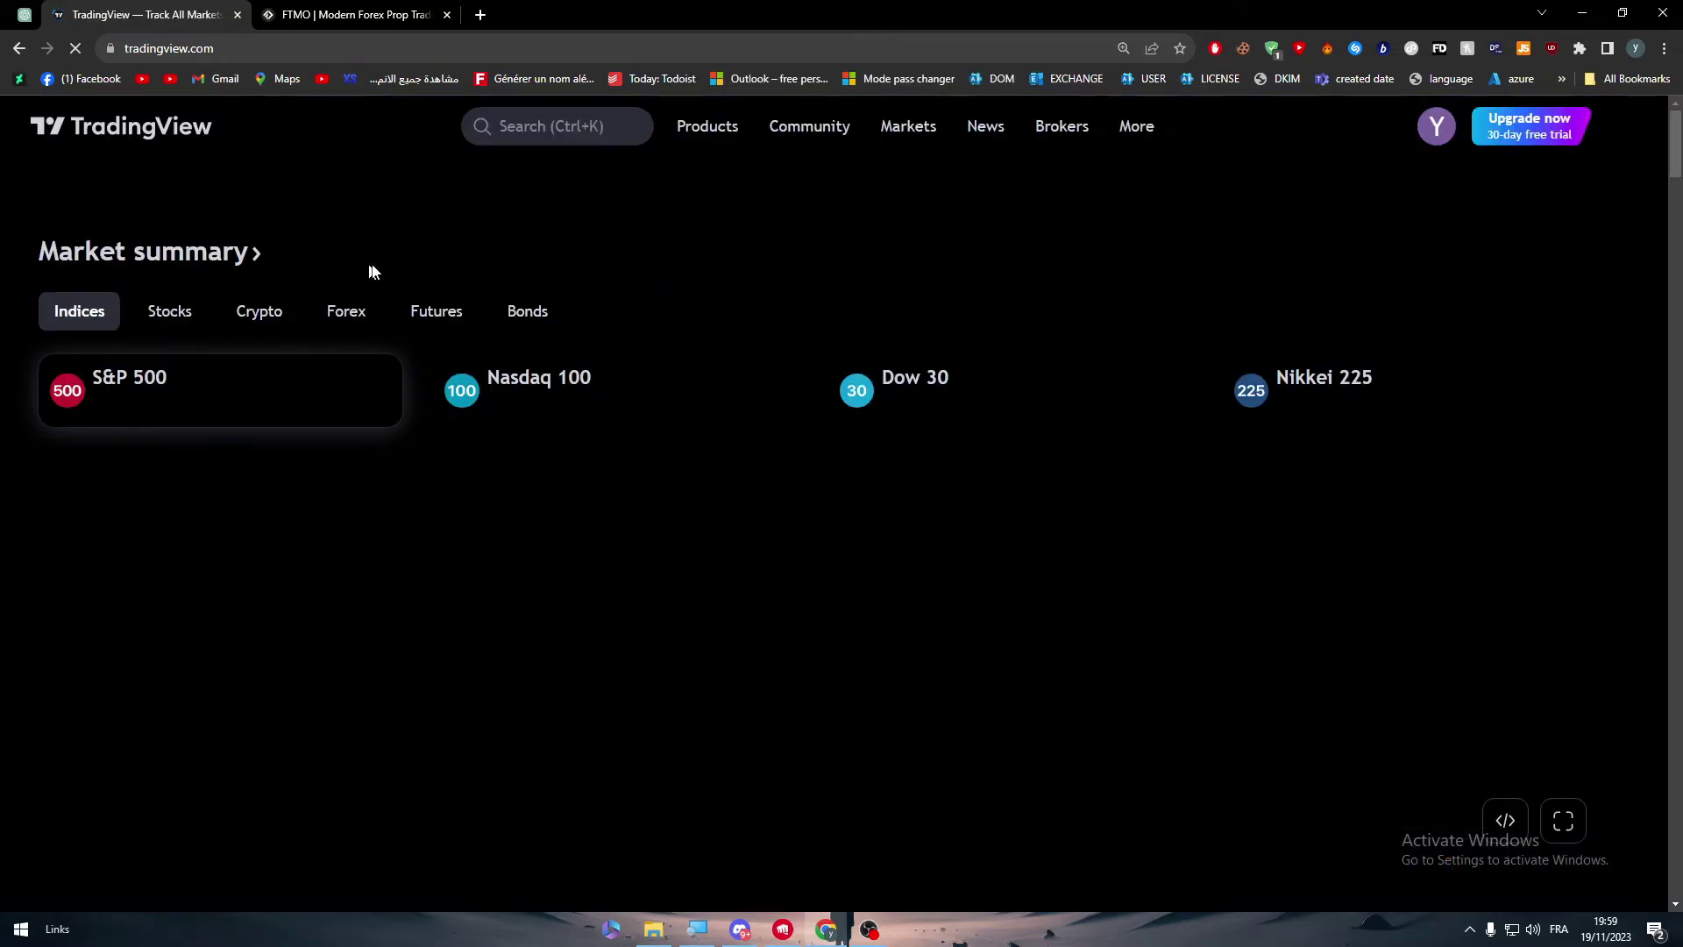
- Open the EUR to USD overview from the Forex market summary and scroll to its chart
{"action": "left_click", "coordinate": [347, 311]}
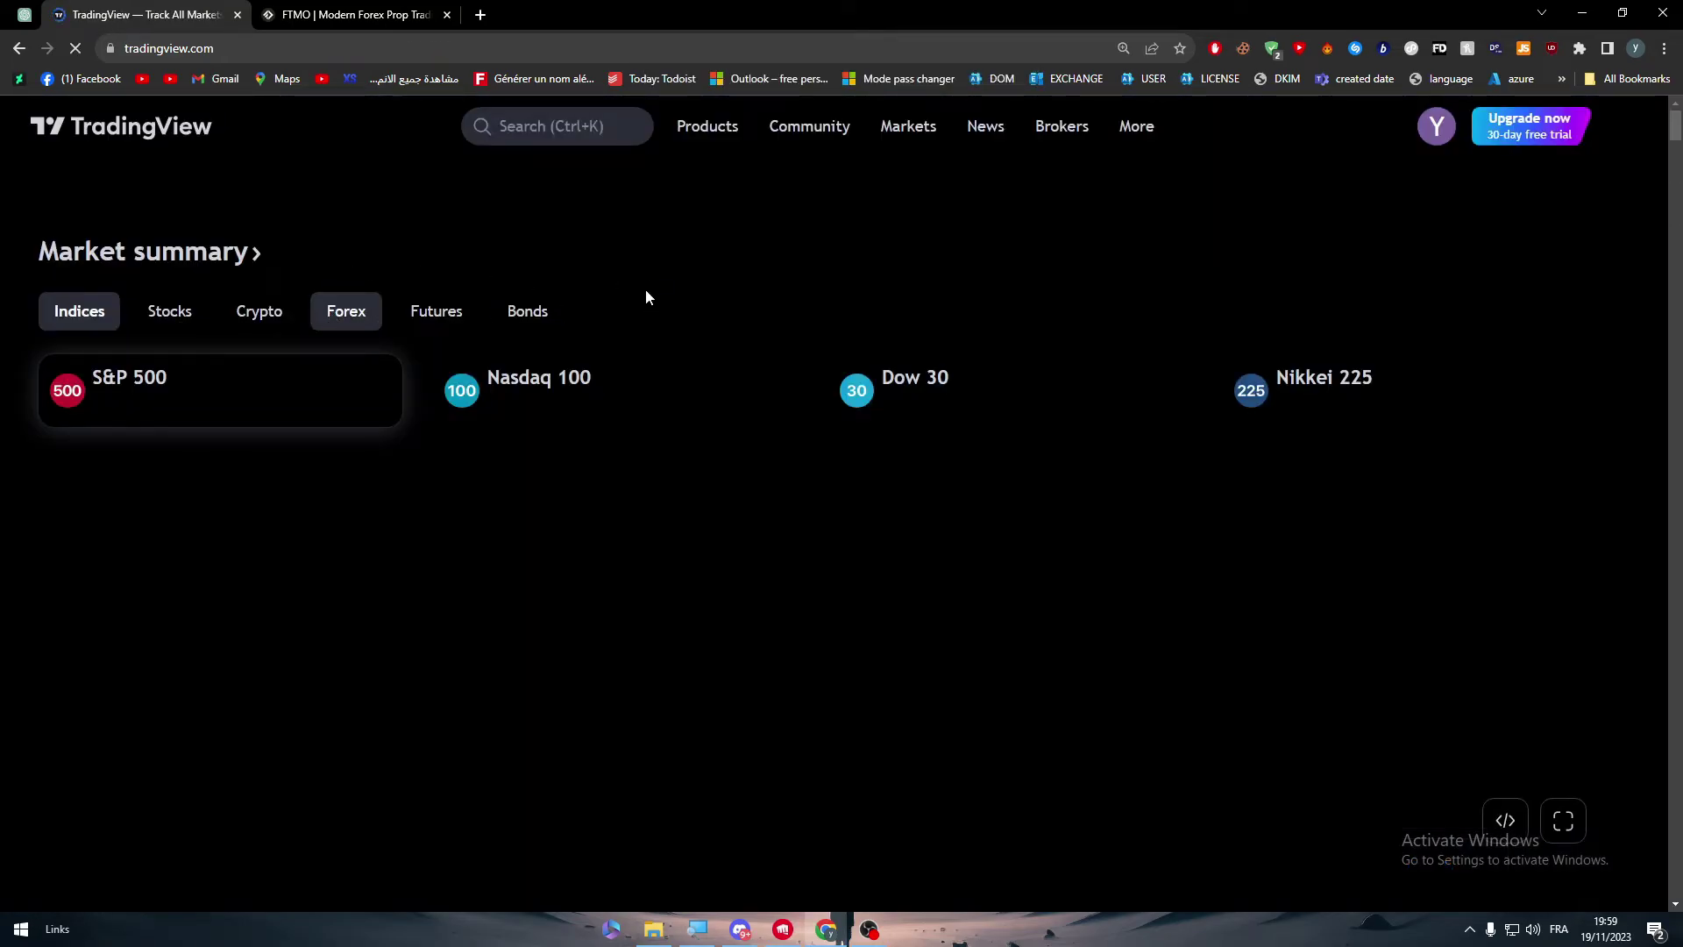
{"action": "left_click", "coordinate": [519, 313]}
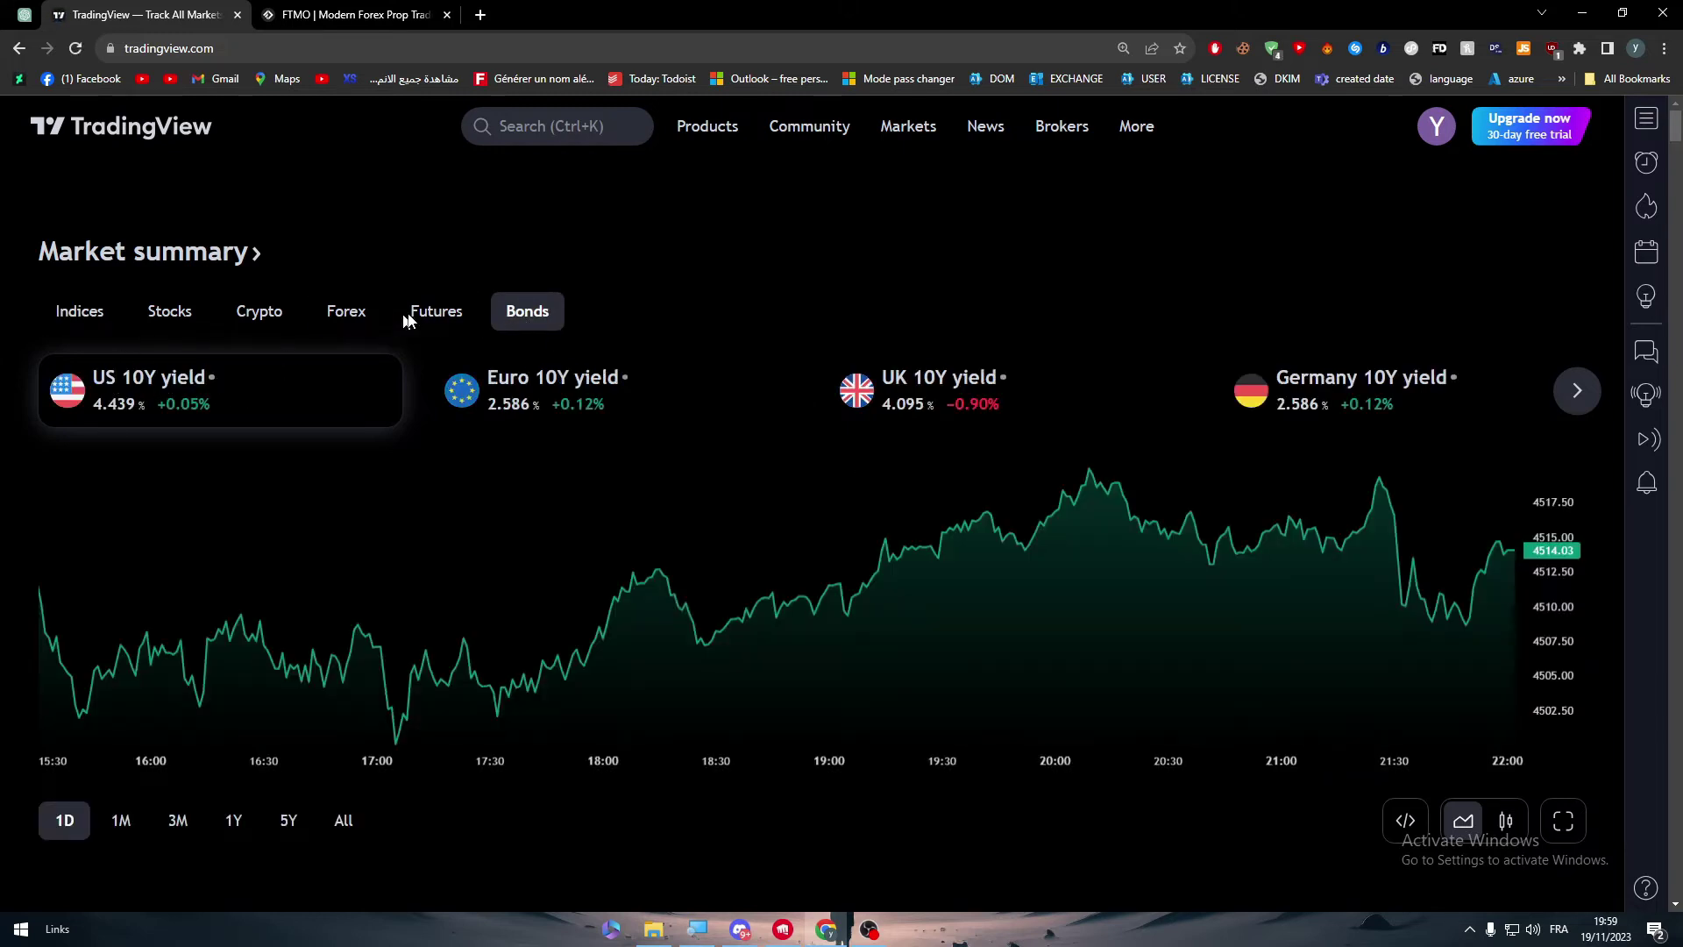
{"action": "left_click", "coordinate": [408, 317]}
{"action": "left_click", "coordinate": [348, 315]}
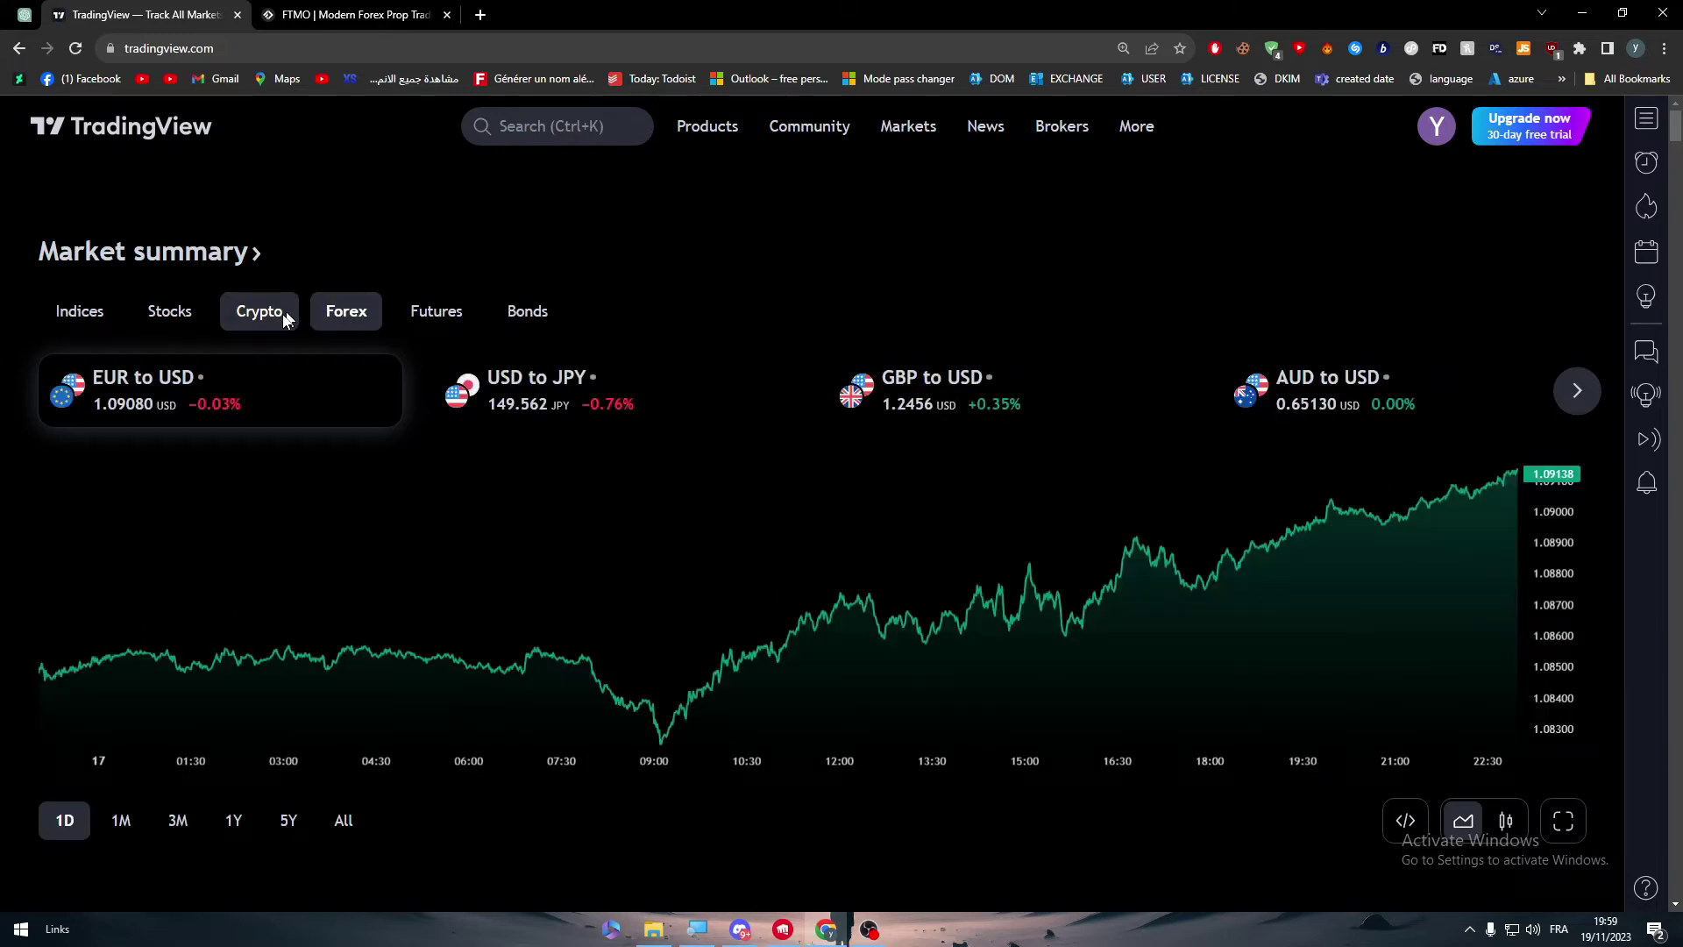
{"action": "left_click", "coordinate": [139, 394]}
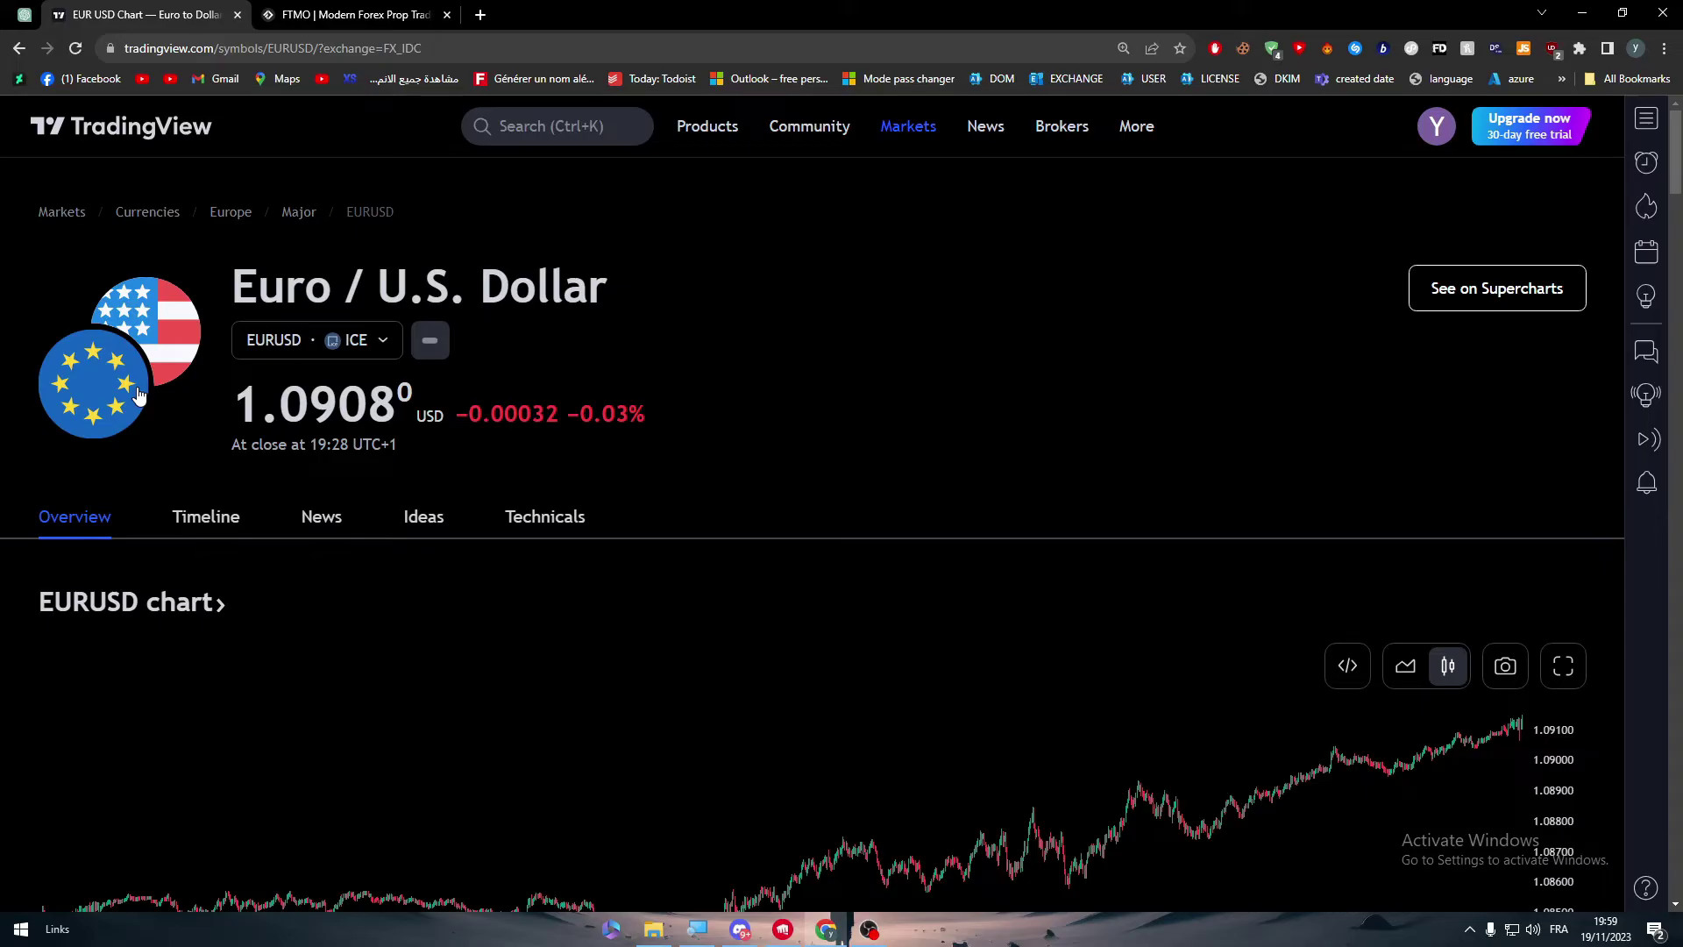
{"action": "scroll", "coordinate": [1314, 272], "scroll_direction": "down", "scroll_amount": 5}
{"action": "scroll", "coordinate": [1490, 255], "scroll_direction": "up", "scroll_amount": 5}
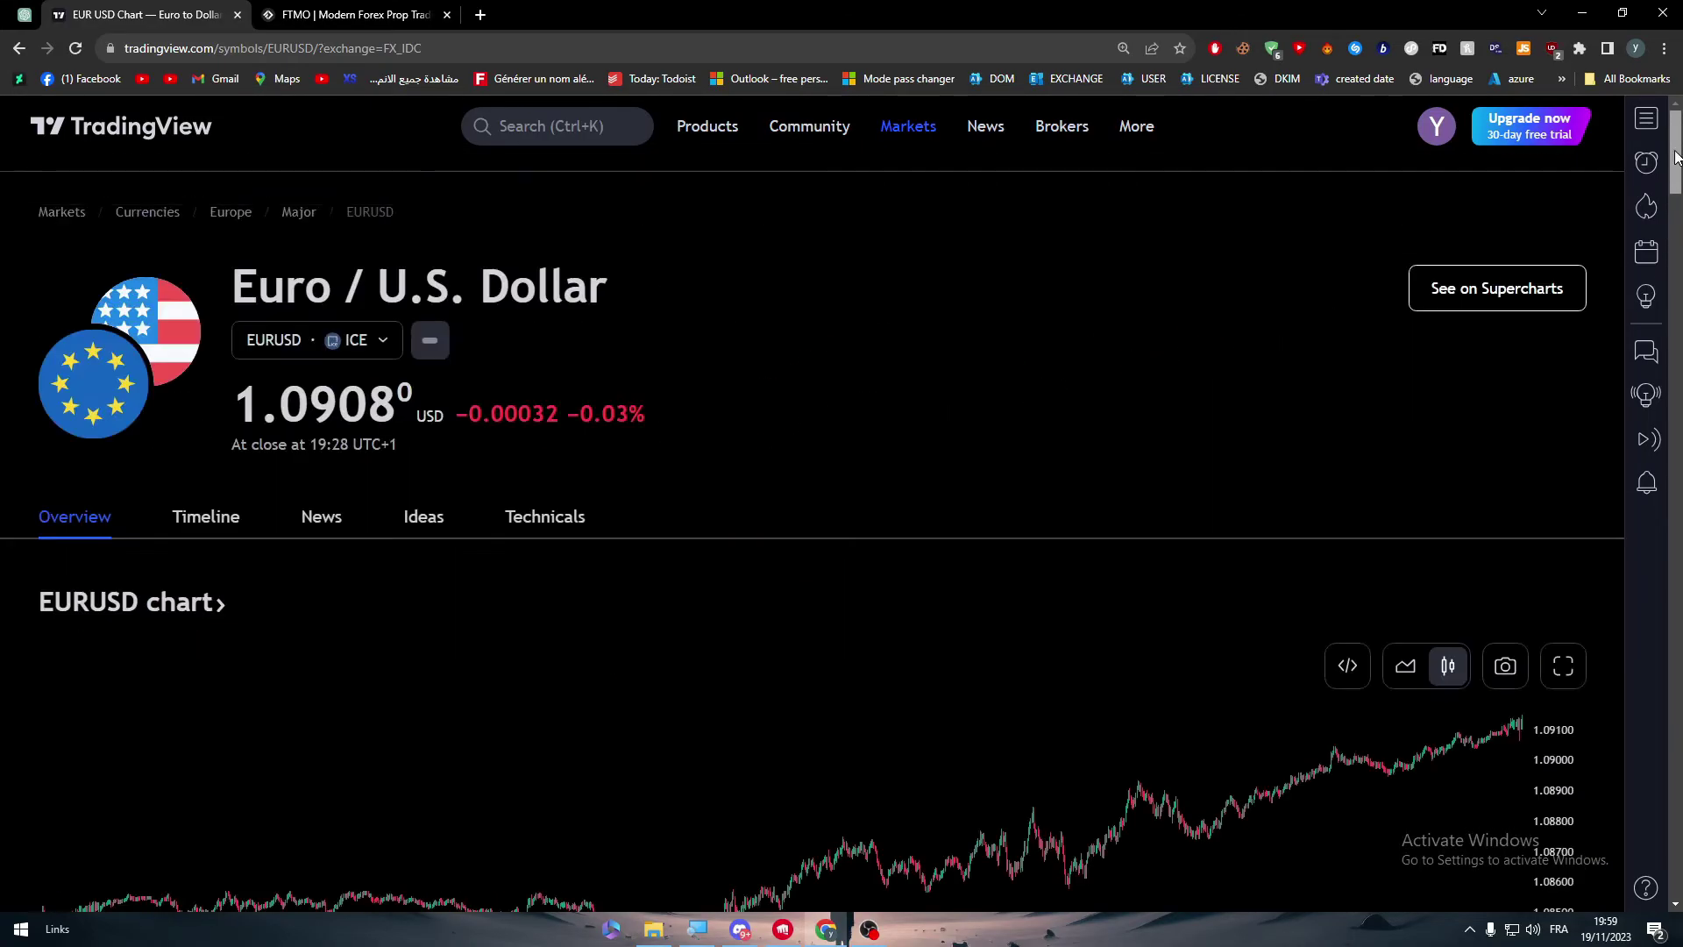
{"action": "scroll", "coordinate": [1637, 237], "scroll_direction": "down", "scroll_amount": 5}
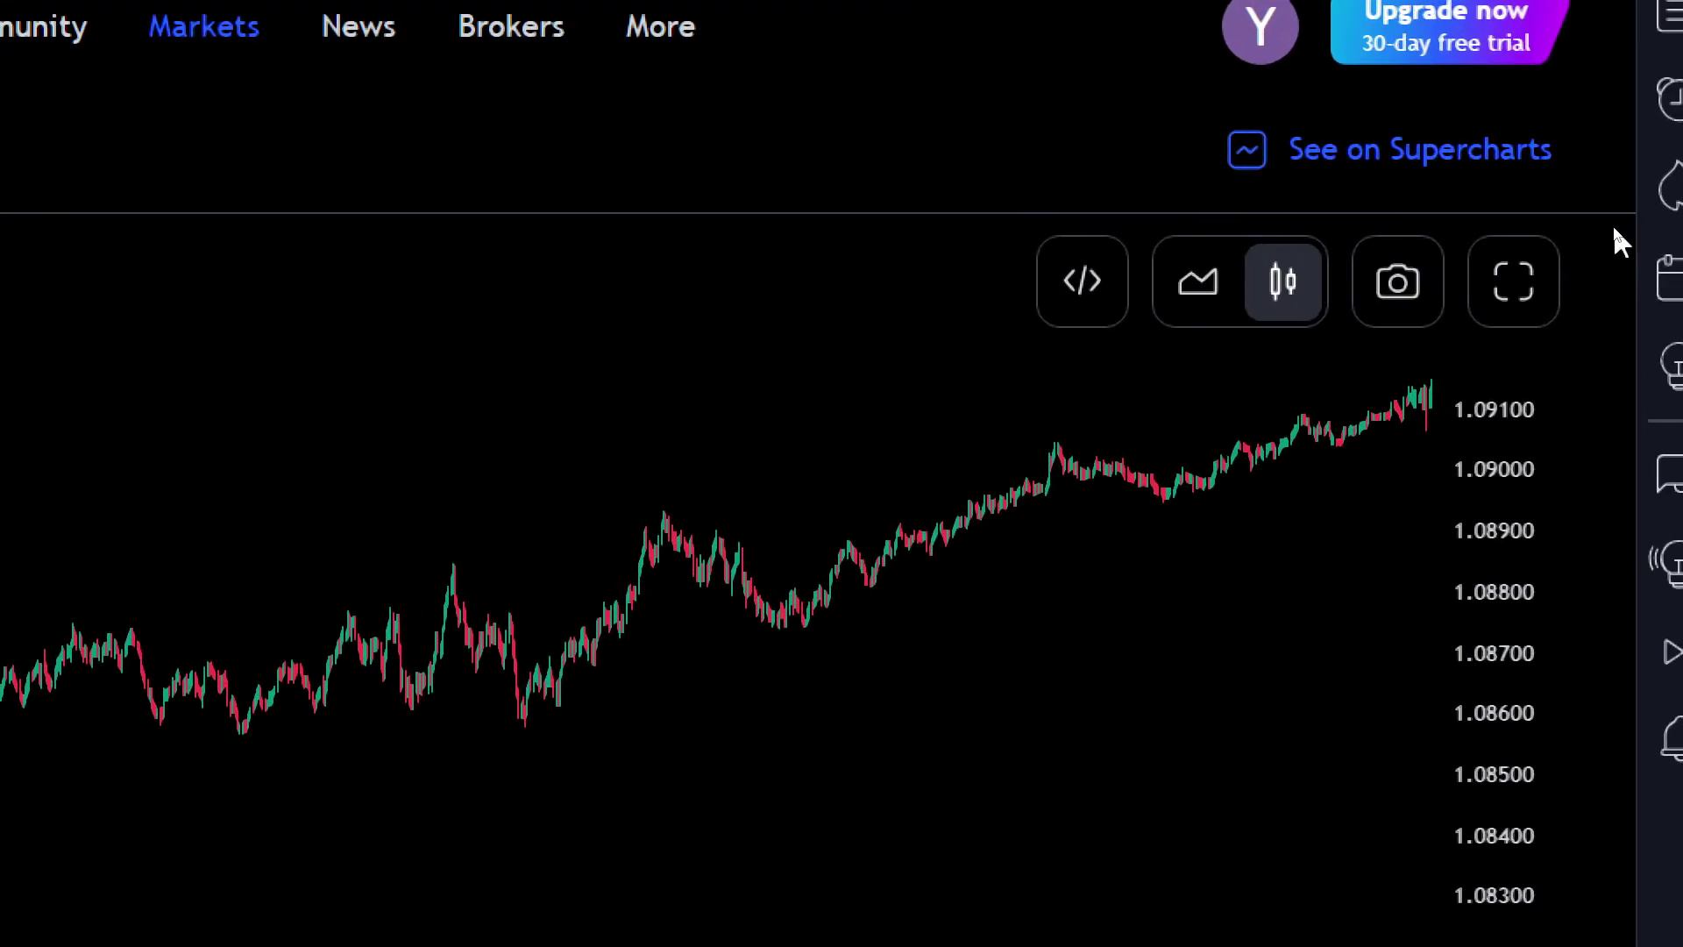
- Open the full EURUSD chart, collapse the Trading Panel, and remove the old drawing and strategy
{"action": "left_click", "coordinate": [1516, 290]}
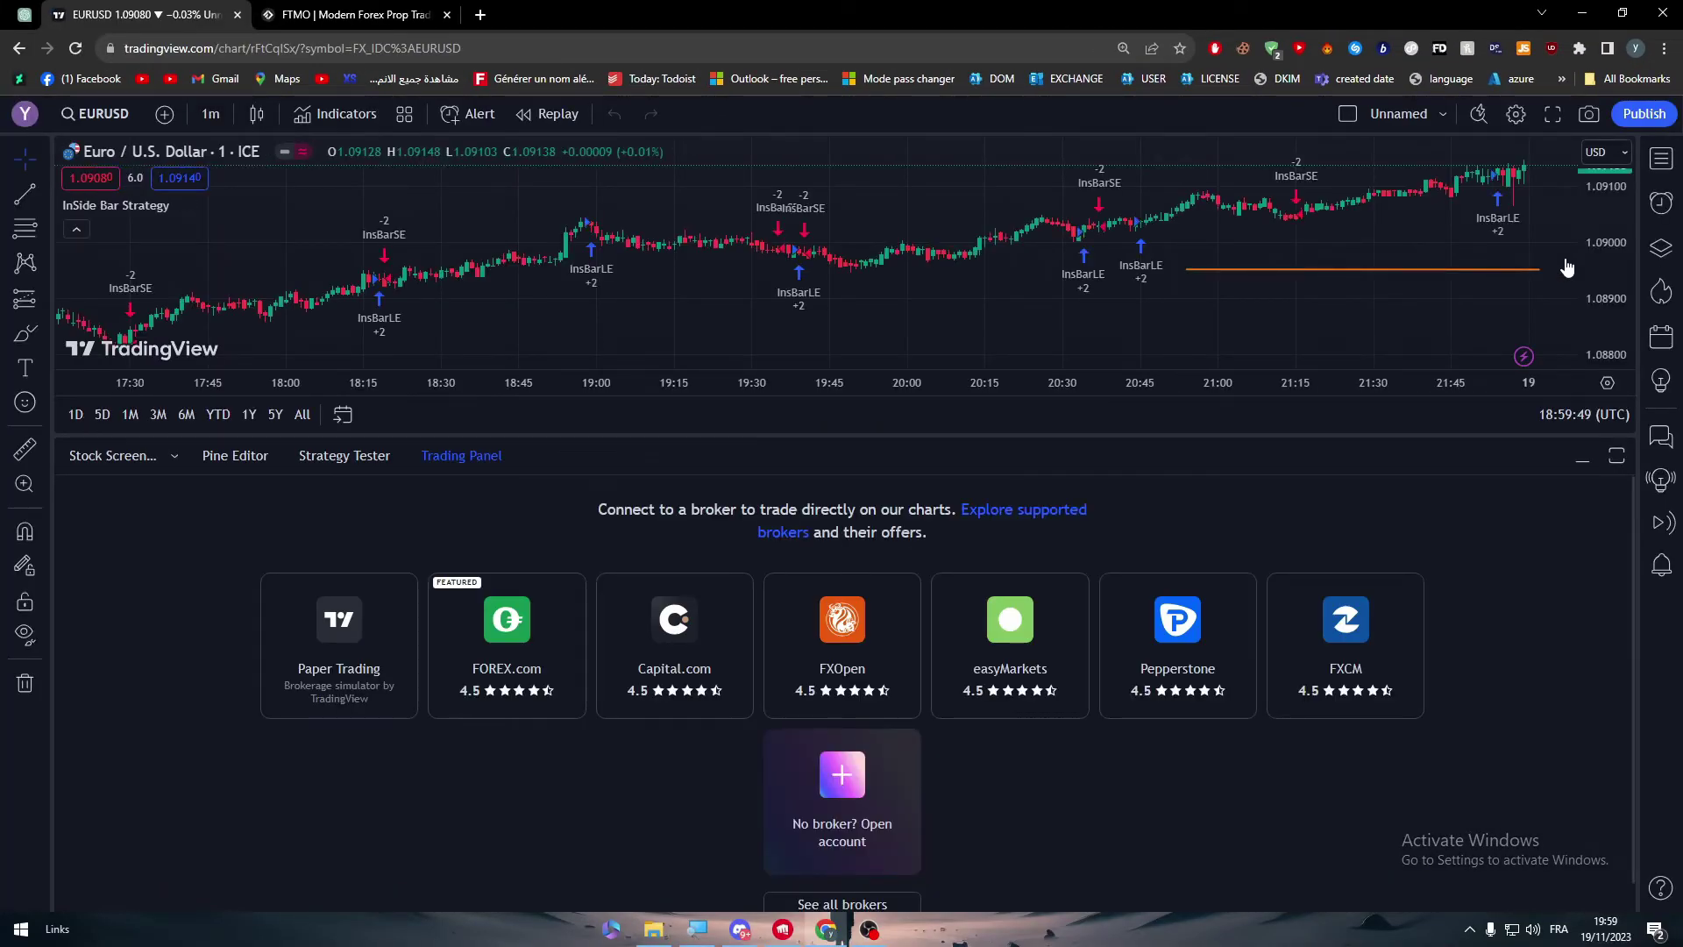
{"action": "left_click_drag", "start_coordinate": [870, 437], "coordinate": [842, 886]}
{"action": "left_click", "coordinate": [24, 682]}
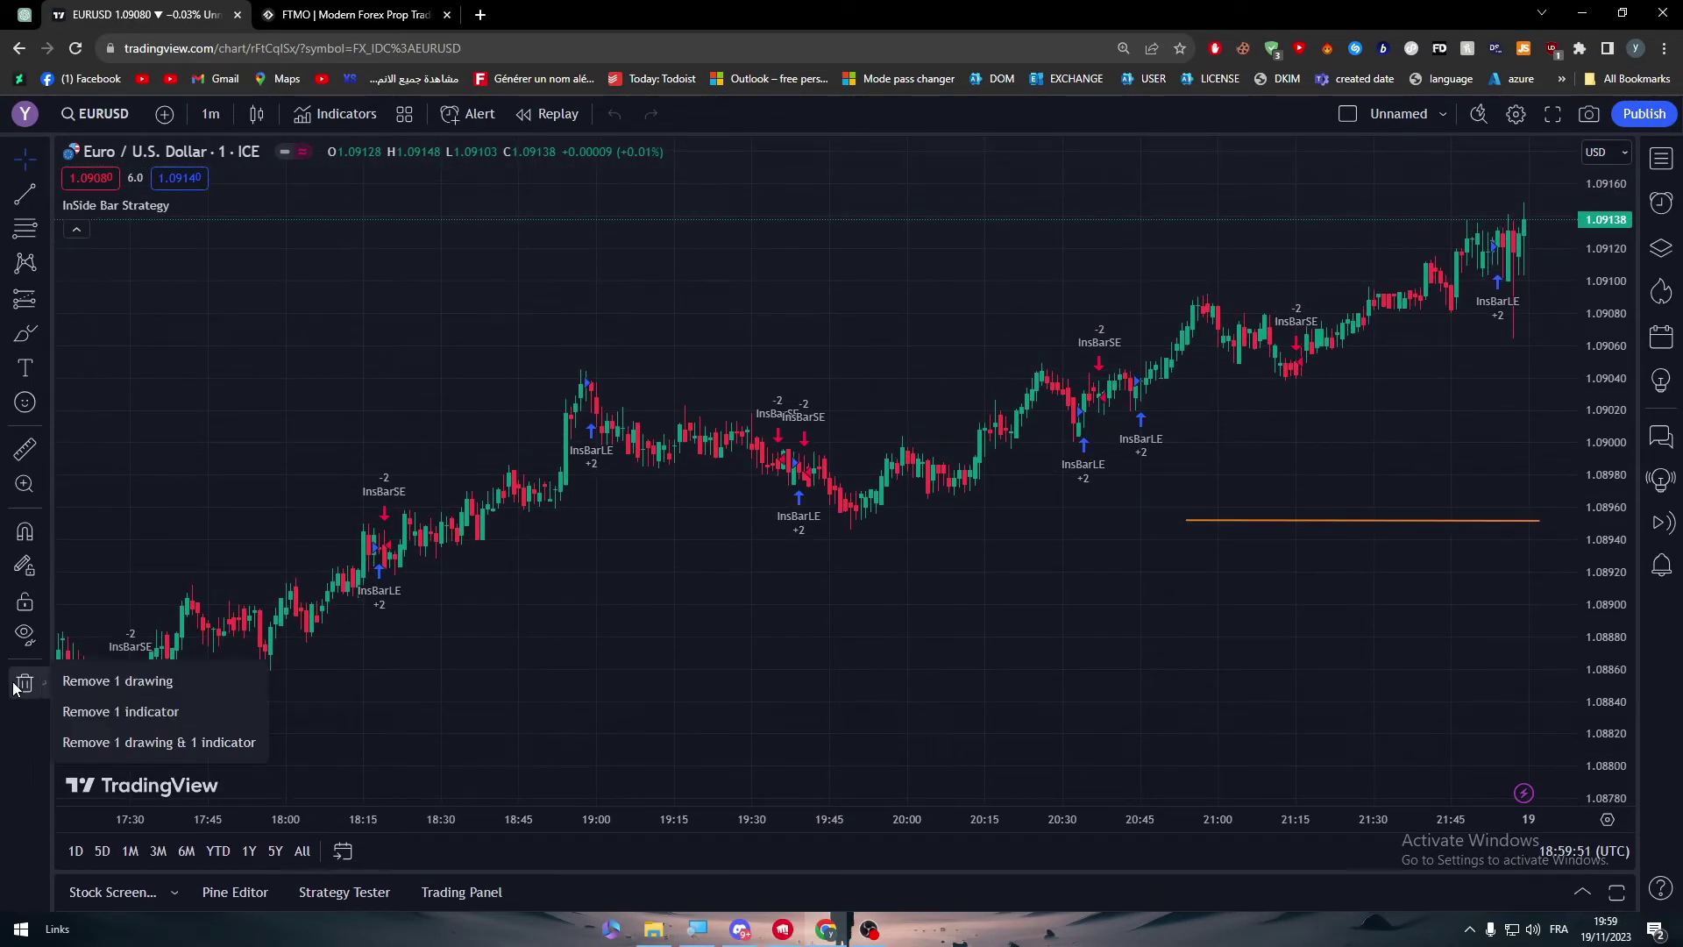
{"action": "left_click", "coordinate": [129, 744]}
{"action": "mouse_move", "coordinate": [1251, 459]}
{"action": "left_mouse_down"}
{"action": "mouse_move", "coordinate": [1180, 365]}
{"action": "mouse_move", "coordinate": [916, 375]}
{"action": "left_mouse_up"}
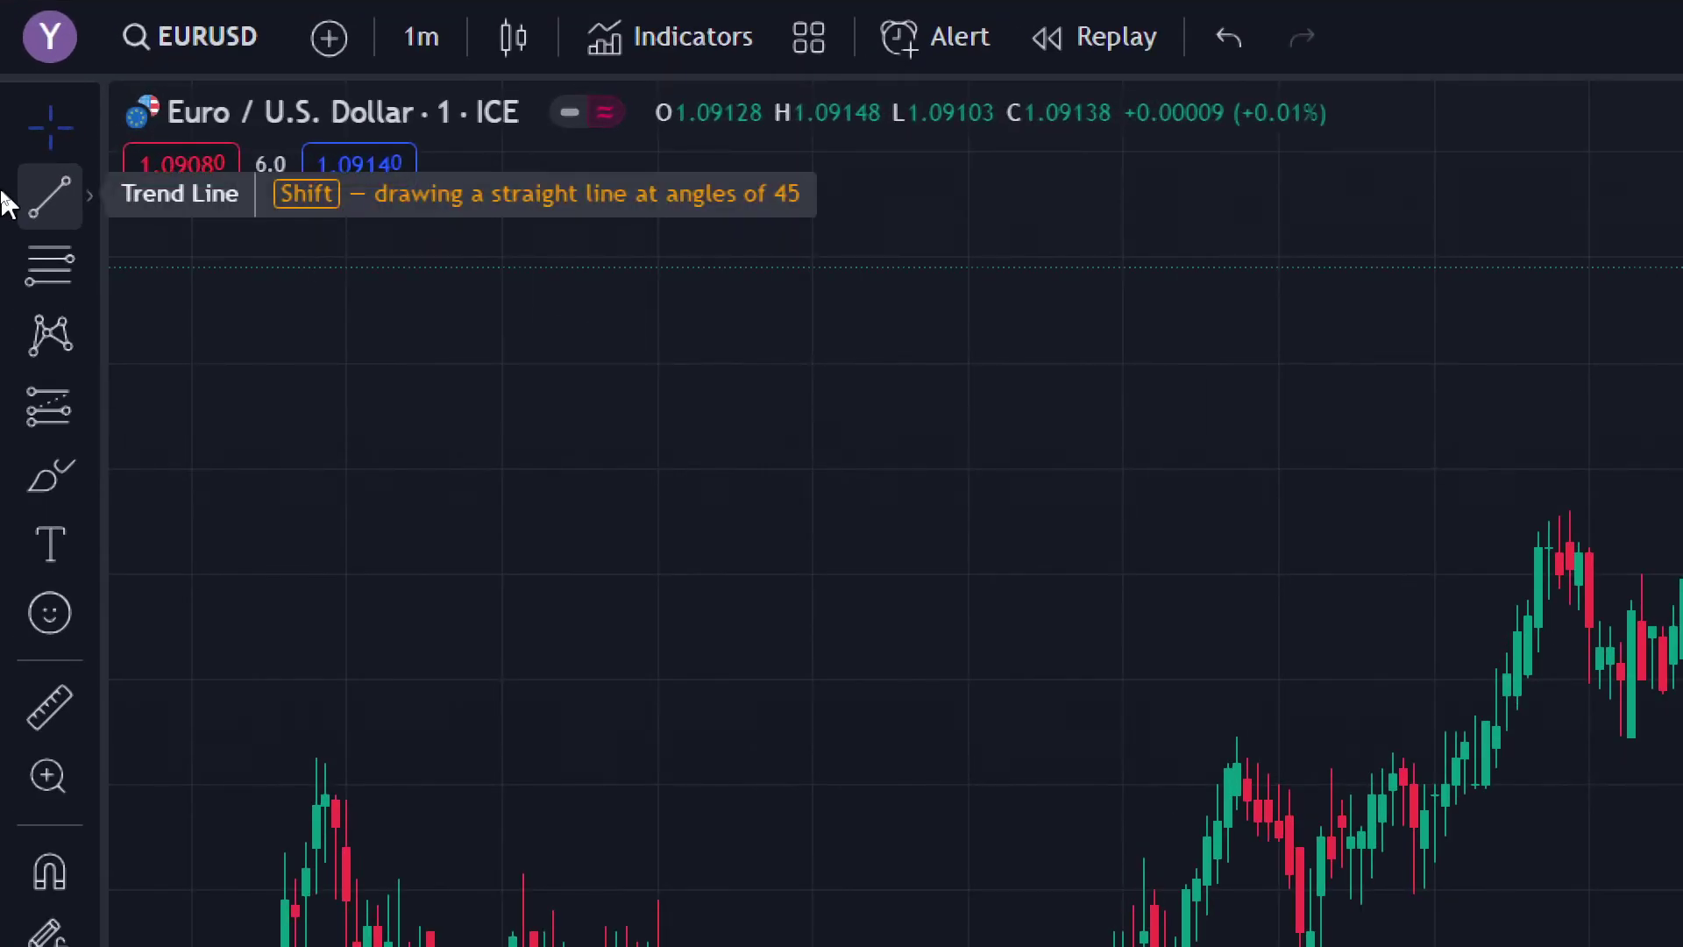
- Draw two horizontal trend lines marking the 1.0910 and 1.0913 levels
{"action": "left_click", "coordinate": [11, 208]}
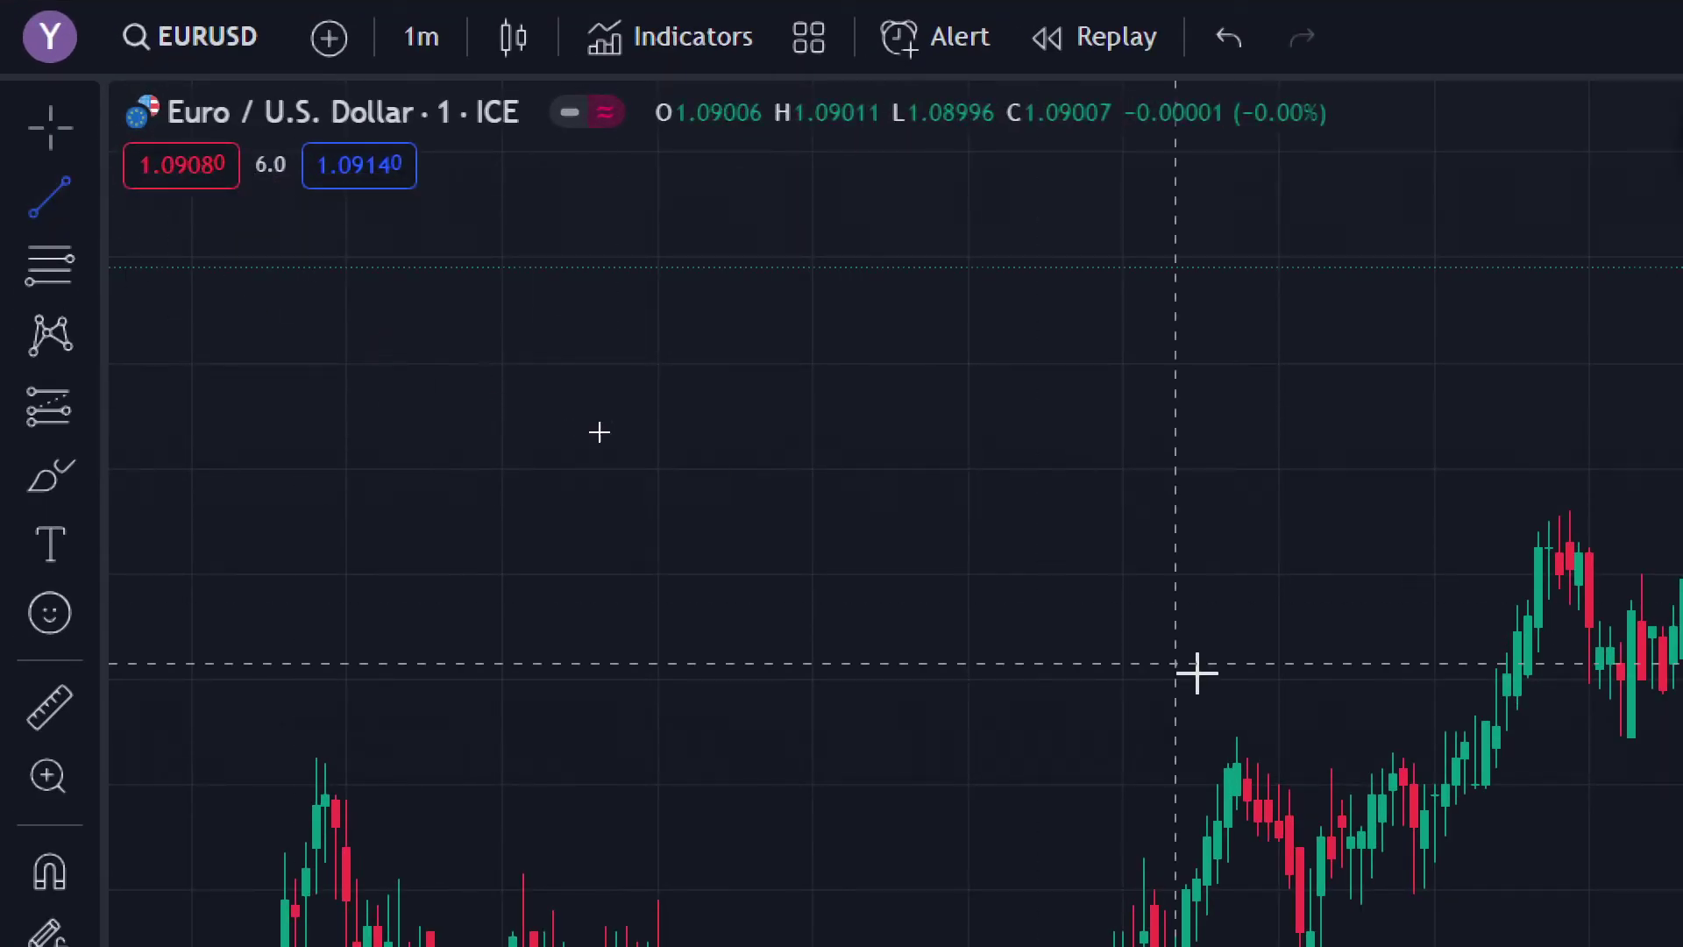
{"action": "left_click", "coordinate": [659, 470]}
{"action": "left_click", "coordinate": [1502, 466]}
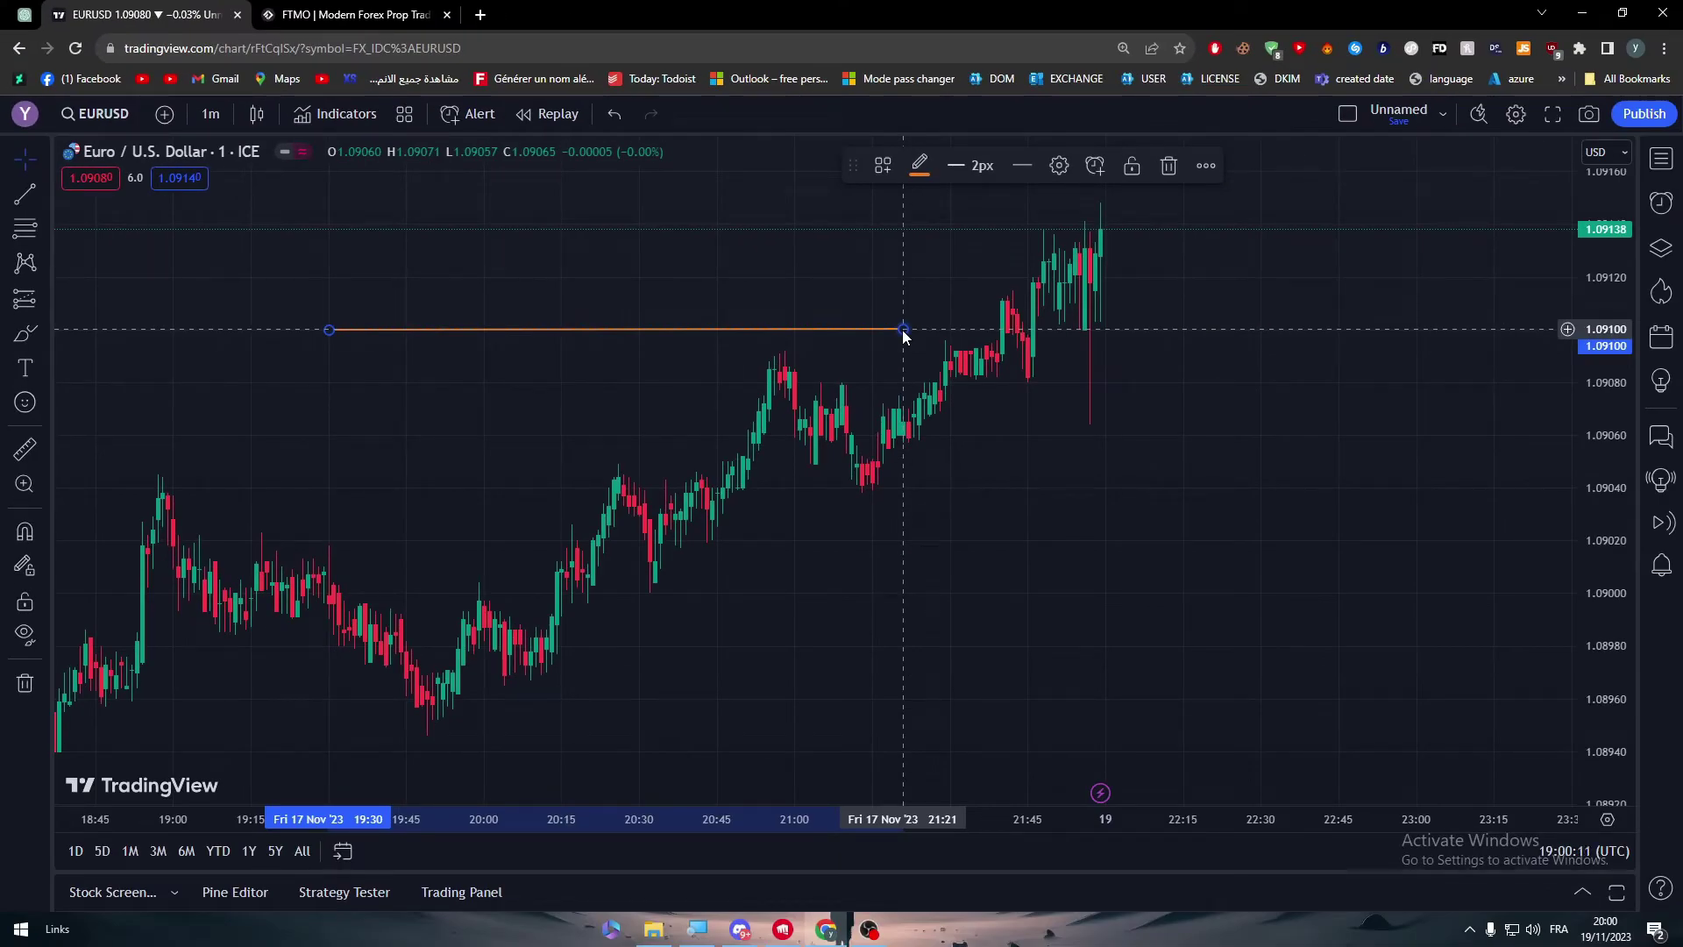
{"action": "mouse_move", "coordinate": [691, 338]}
{"action": "left_mouse_down"}
{"action": "mouse_move", "coordinate": [1351, 372]}
{"action": "mouse_move", "coordinate": [1018, 335]}
{"action": "mouse_move", "coordinate": [931, 305]}
{"action": "mouse_move", "coordinate": [951, 261]}
{"action": "left_mouse_up"}
{"action": "right_click", "coordinate": [946, 252]}
{"action": "left_click", "coordinate": [920, 256]}
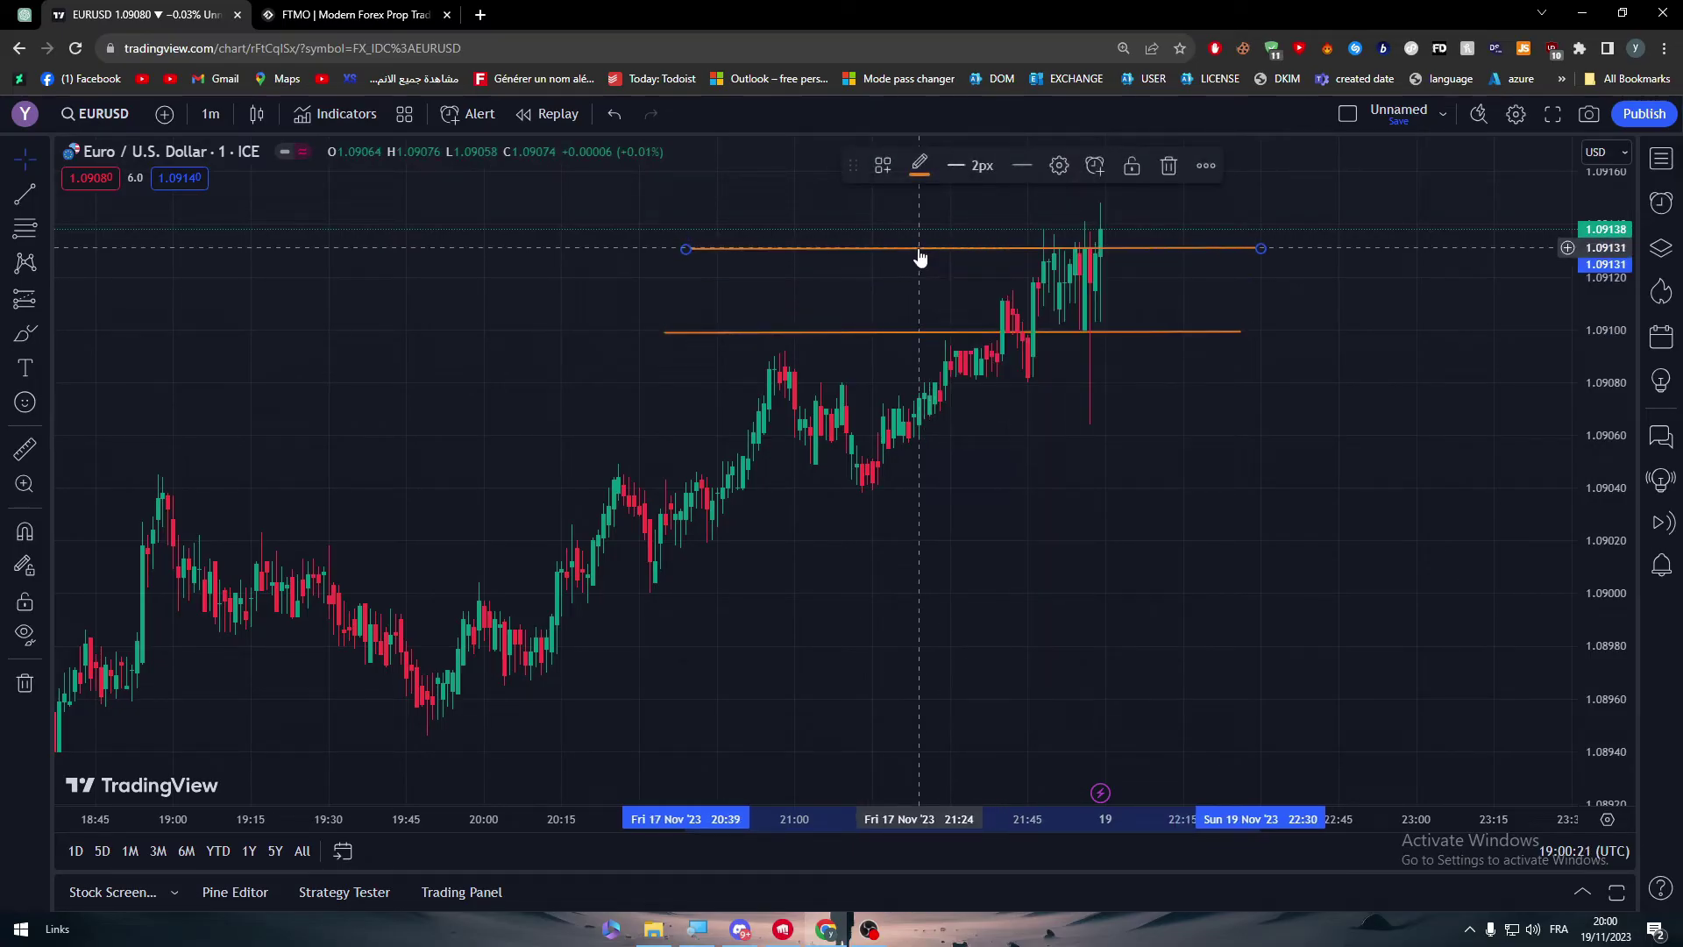
{"action": "left_click", "coordinate": [814, 268]}
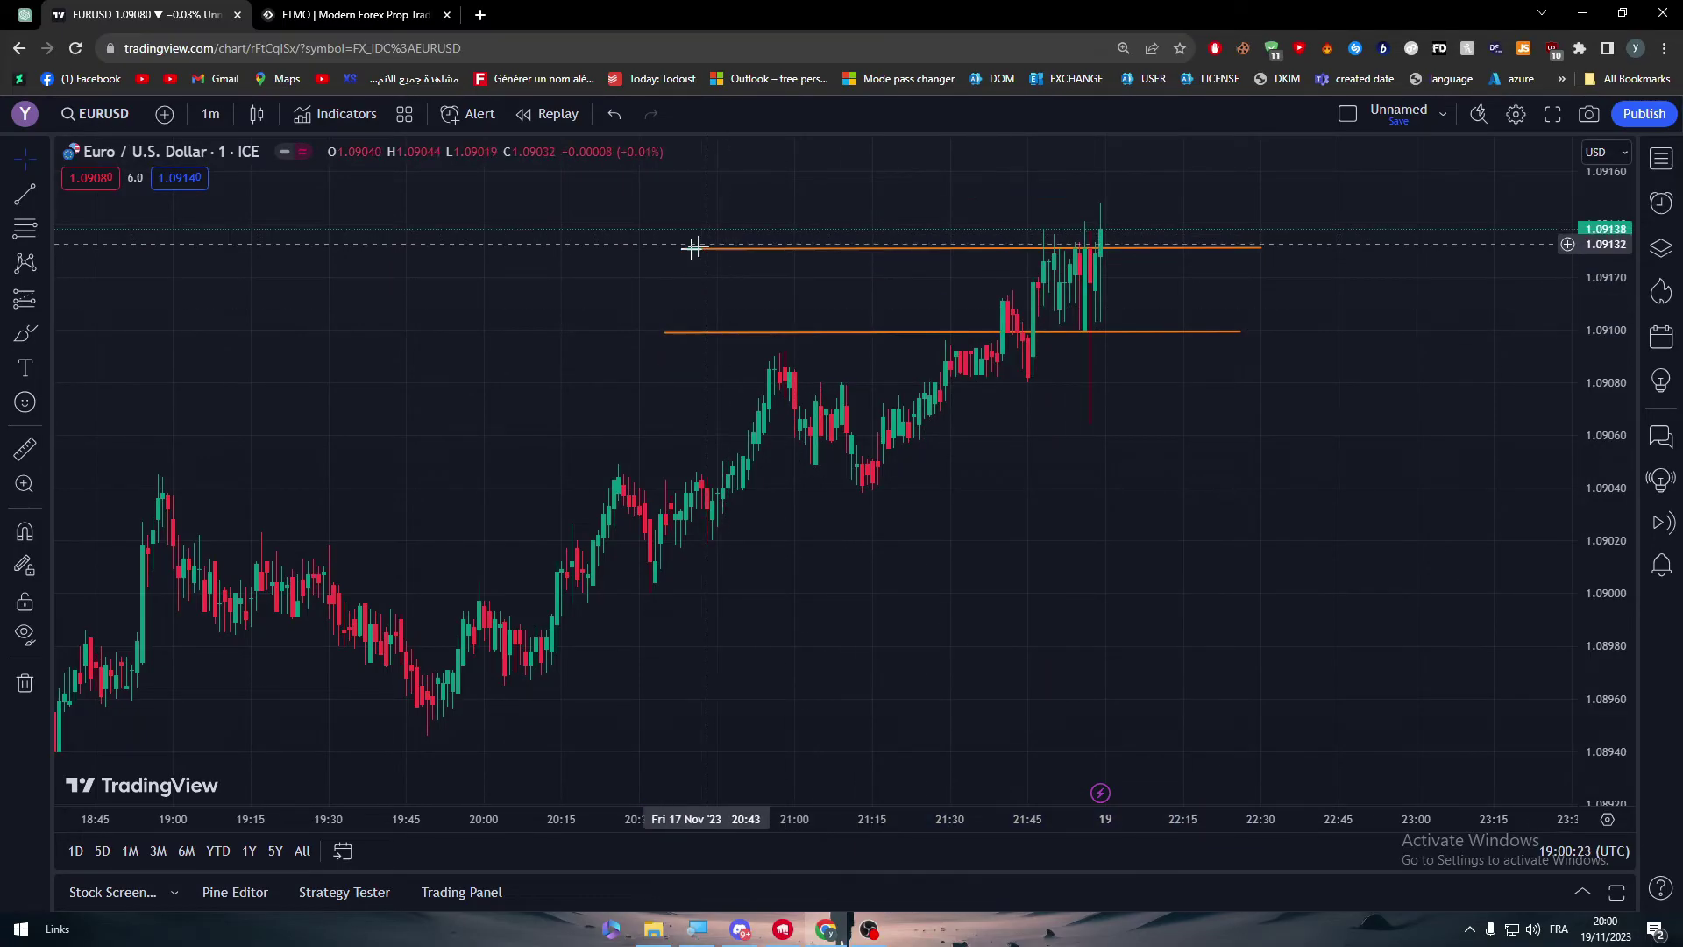
{"action": "left_click", "coordinate": [24, 333]}
- Sketch brush marks: a curve between the levels and a loop around the dip below
{"action": "mouse_move", "coordinate": [659, 250]}
{"action": "left_mouse_down"}
{"action": "mouse_move", "coordinate": [616, 300]}
{"action": "mouse_move", "coordinate": [663, 330]}
{"action": "left_mouse_up"}
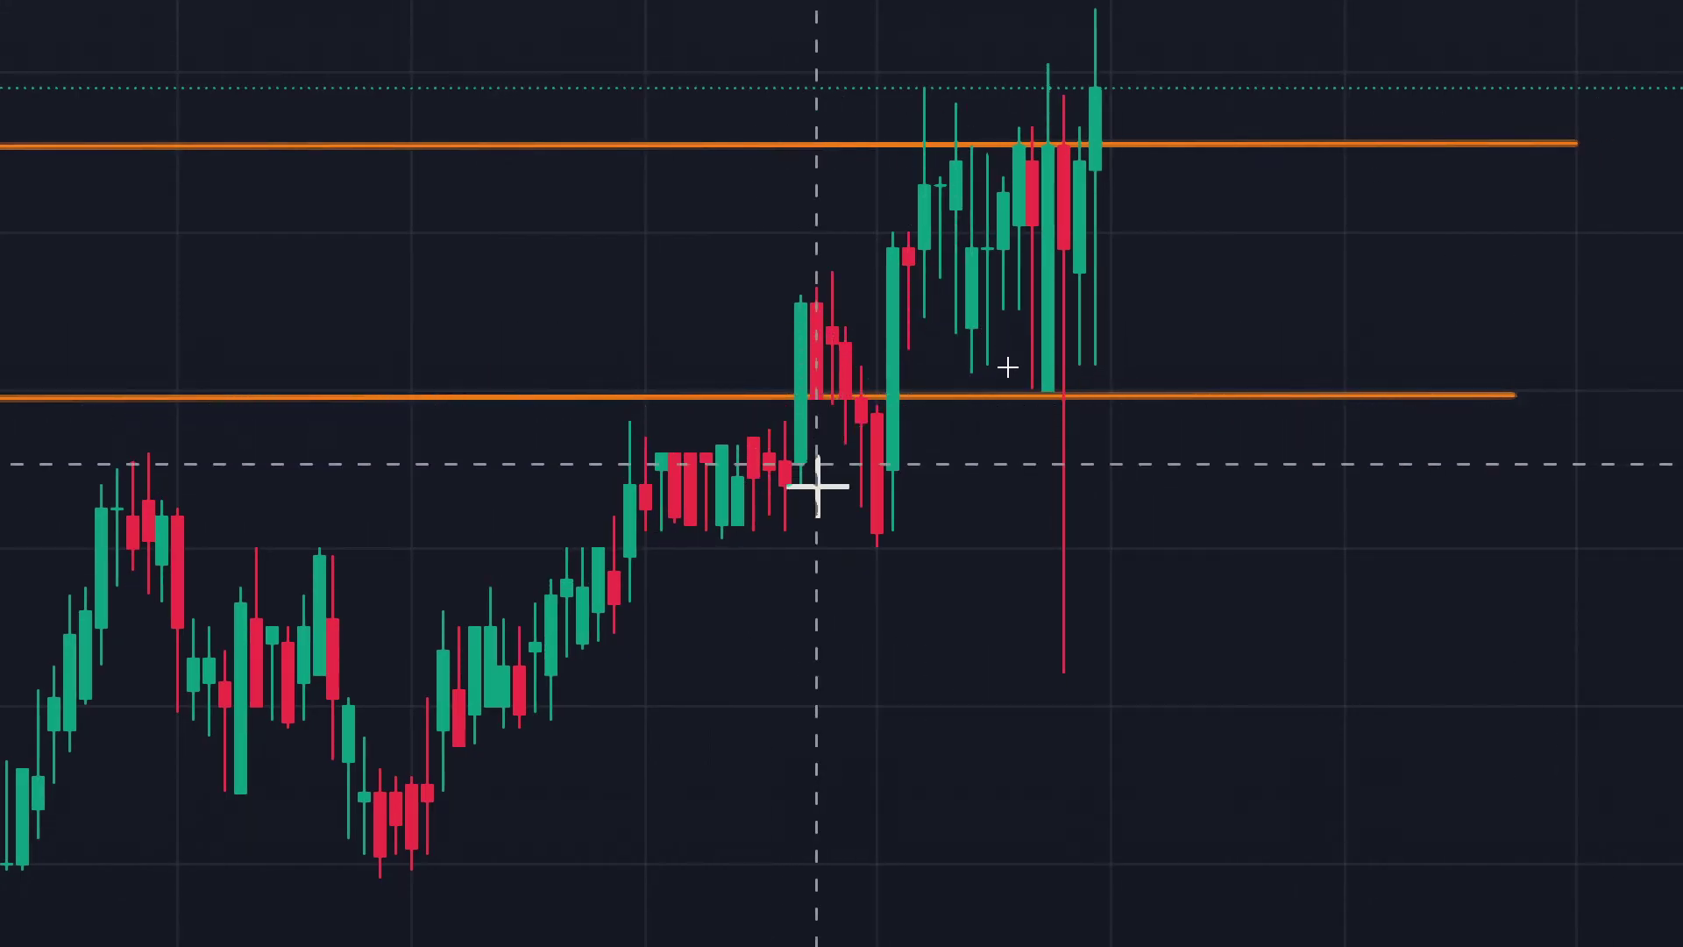
{"action": "left_click", "coordinate": [816, 423]}
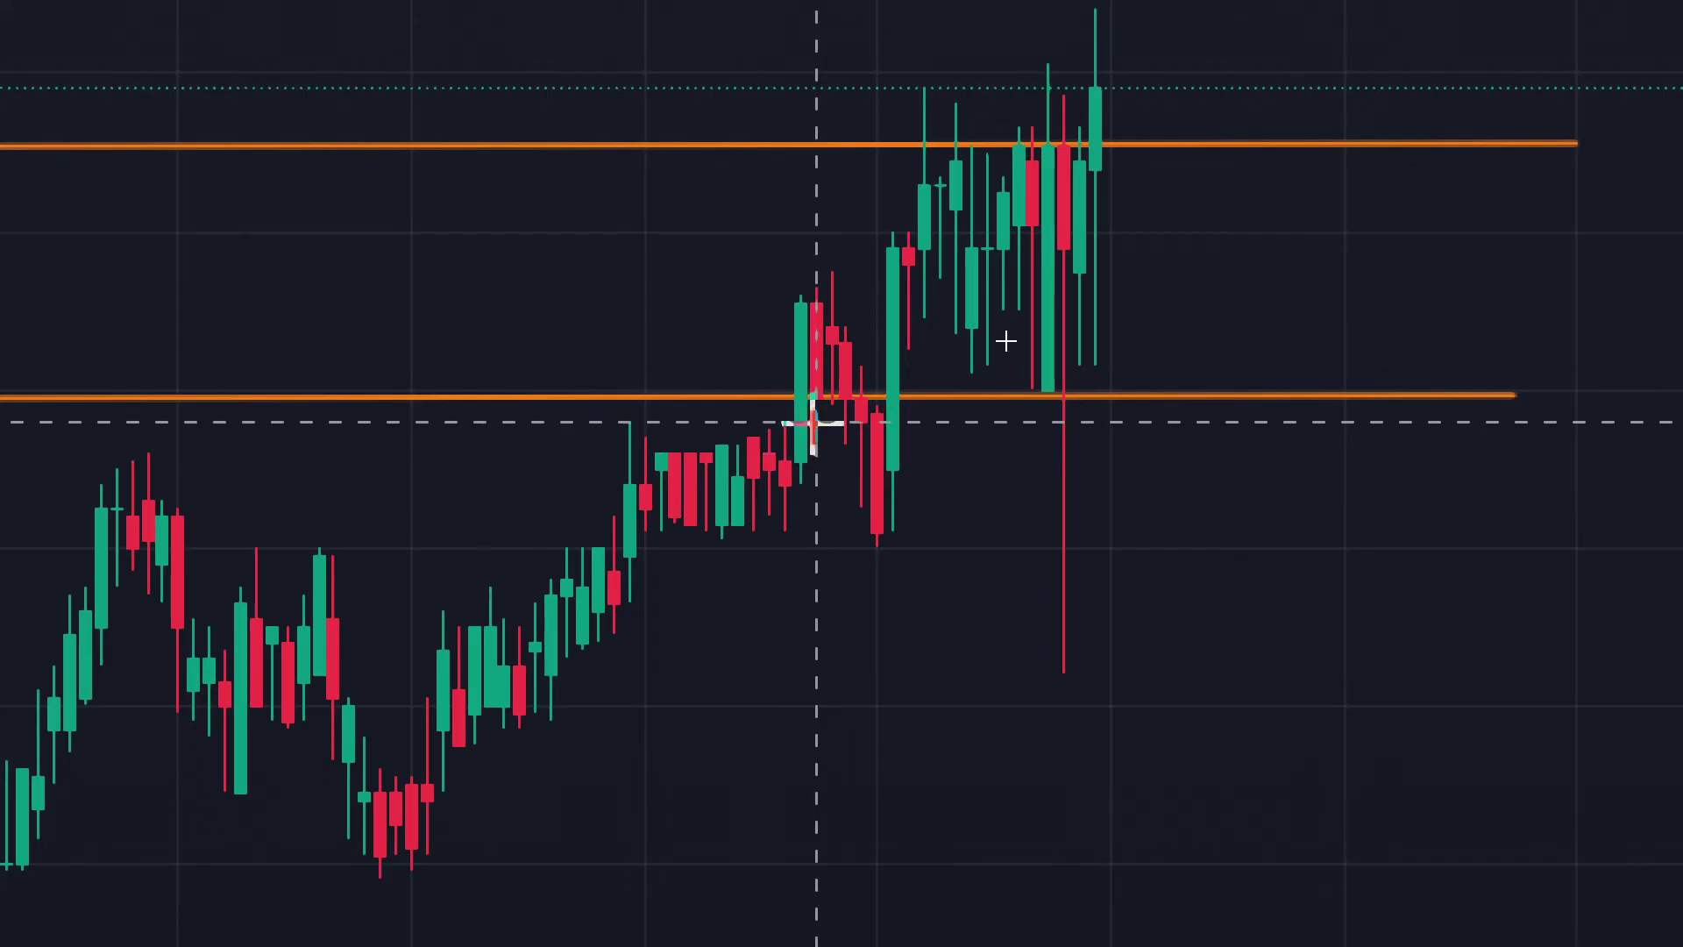
{"action": "left_click", "coordinate": [695, 395]}
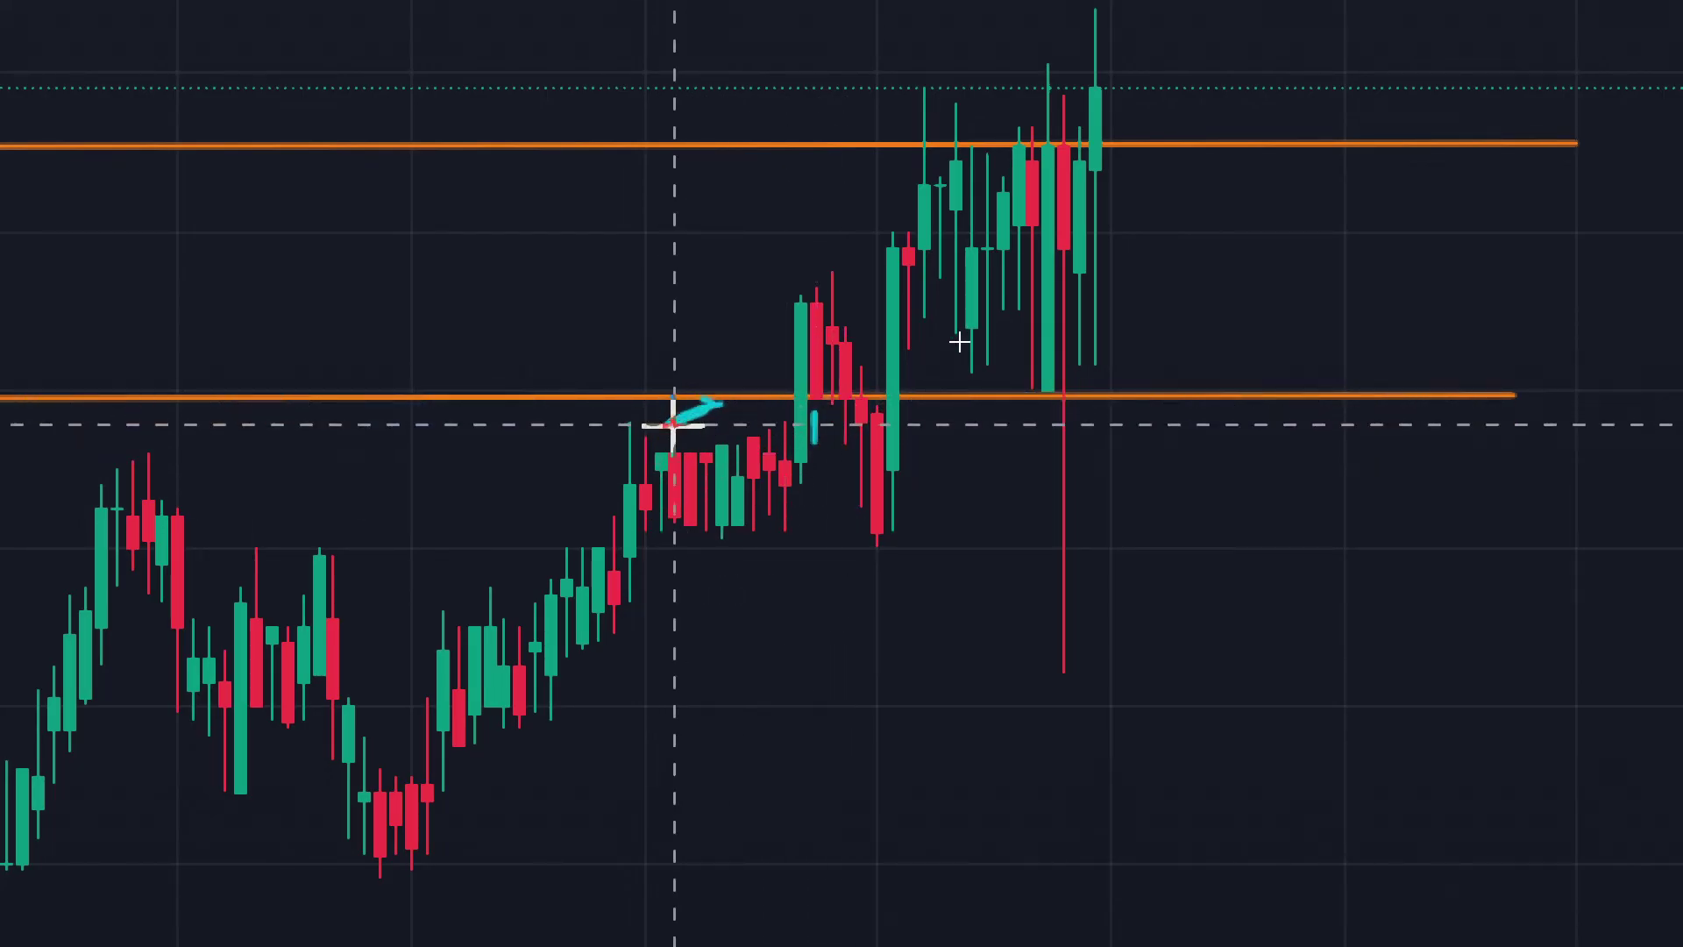
{"action": "left_click", "coordinate": [674, 424]}
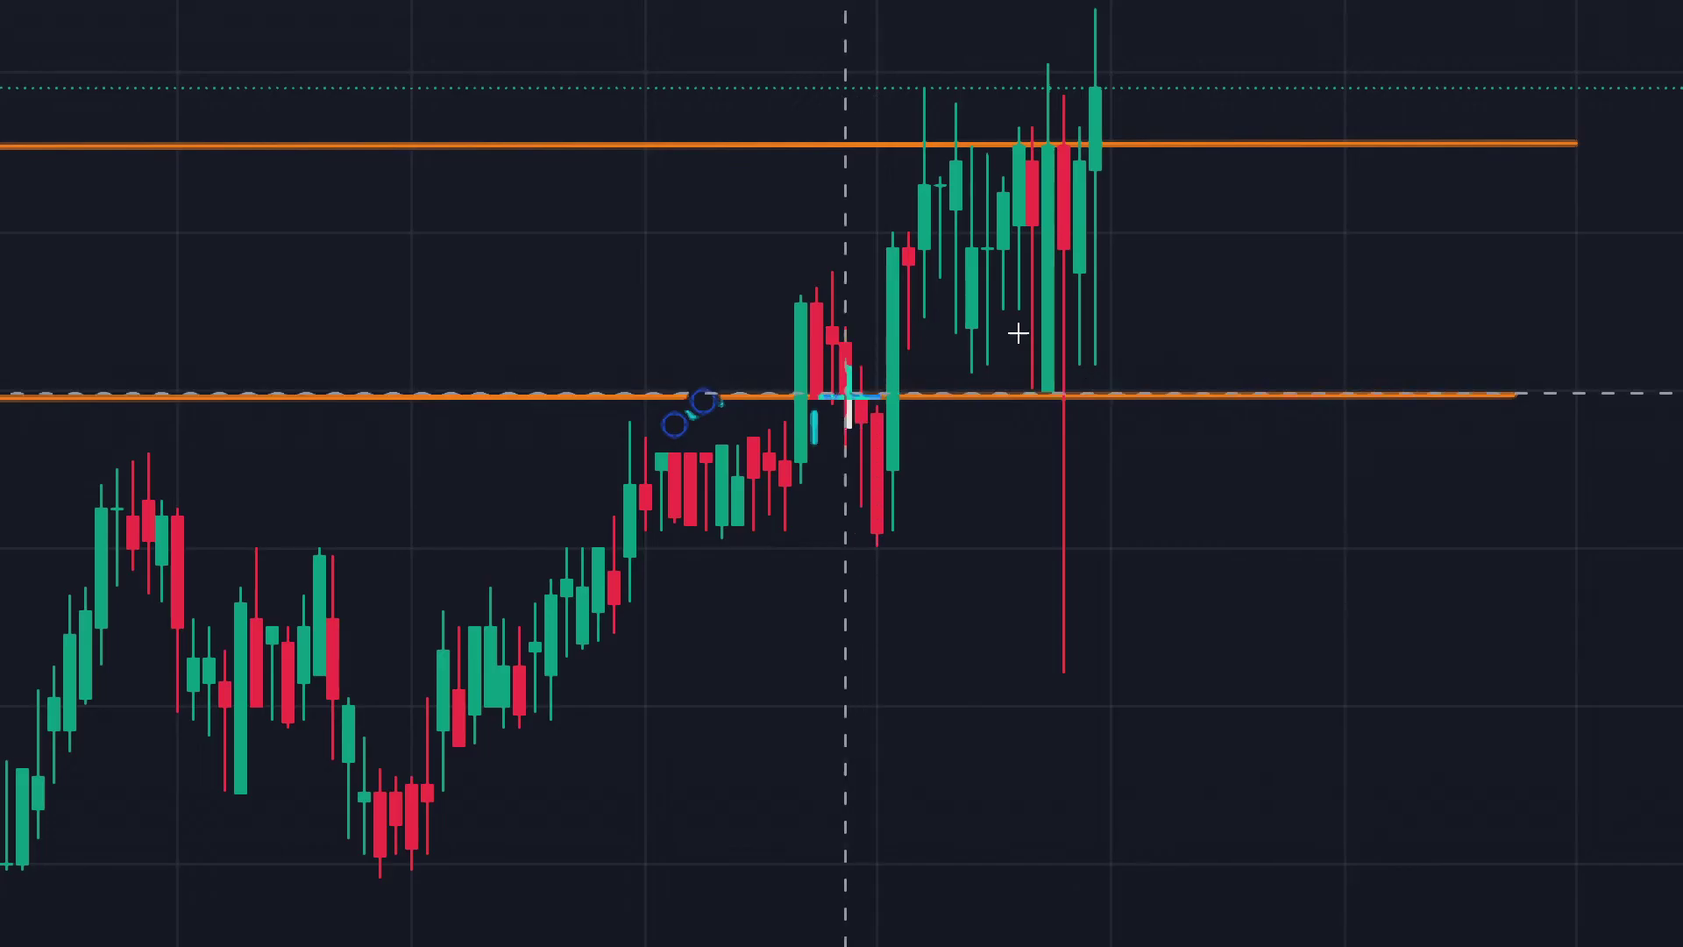
{"action": "left_click", "coordinate": [868, 378]}
{"action": "mouse_move", "coordinate": [867, 379]}
{"action": "left_mouse_down"}
{"action": "mouse_move", "coordinate": [801, 564]}
{"action": "mouse_move", "coordinate": [878, 597]}
{"action": "mouse_move", "coordinate": [953, 414]}
{"action": "mouse_move", "coordinate": [859, 358]}
{"action": "mouse_move", "coordinate": [846, 379]}
{"action": "left_mouse_up"}
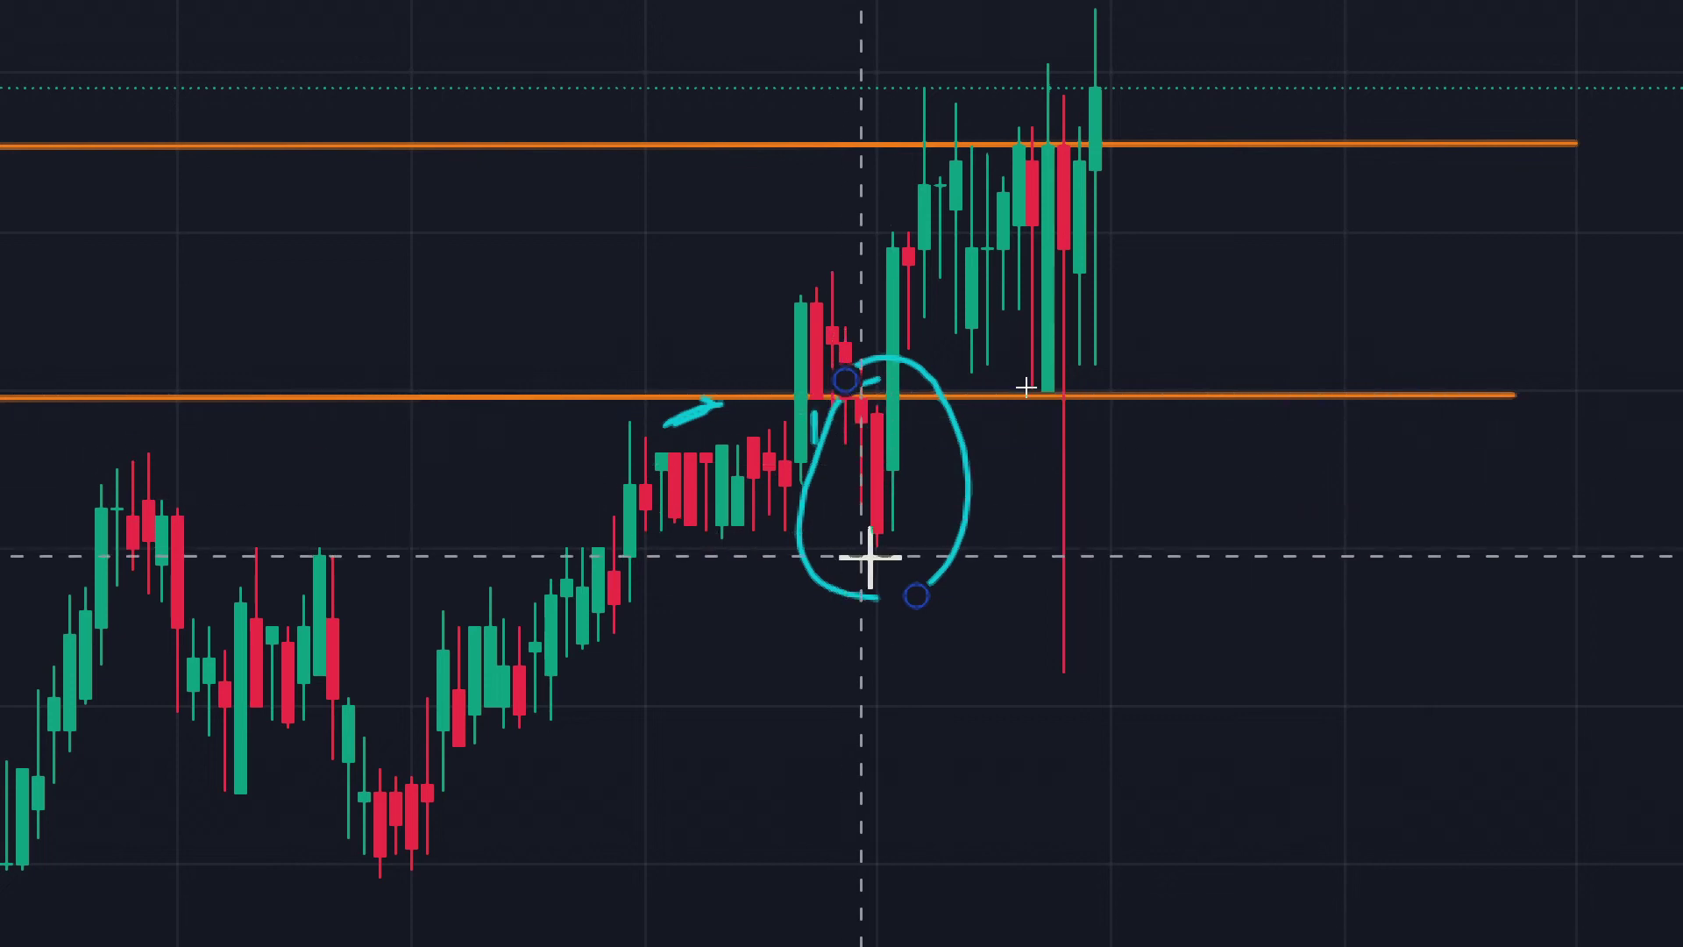
{"action": "left_click", "coordinate": [894, 449]}
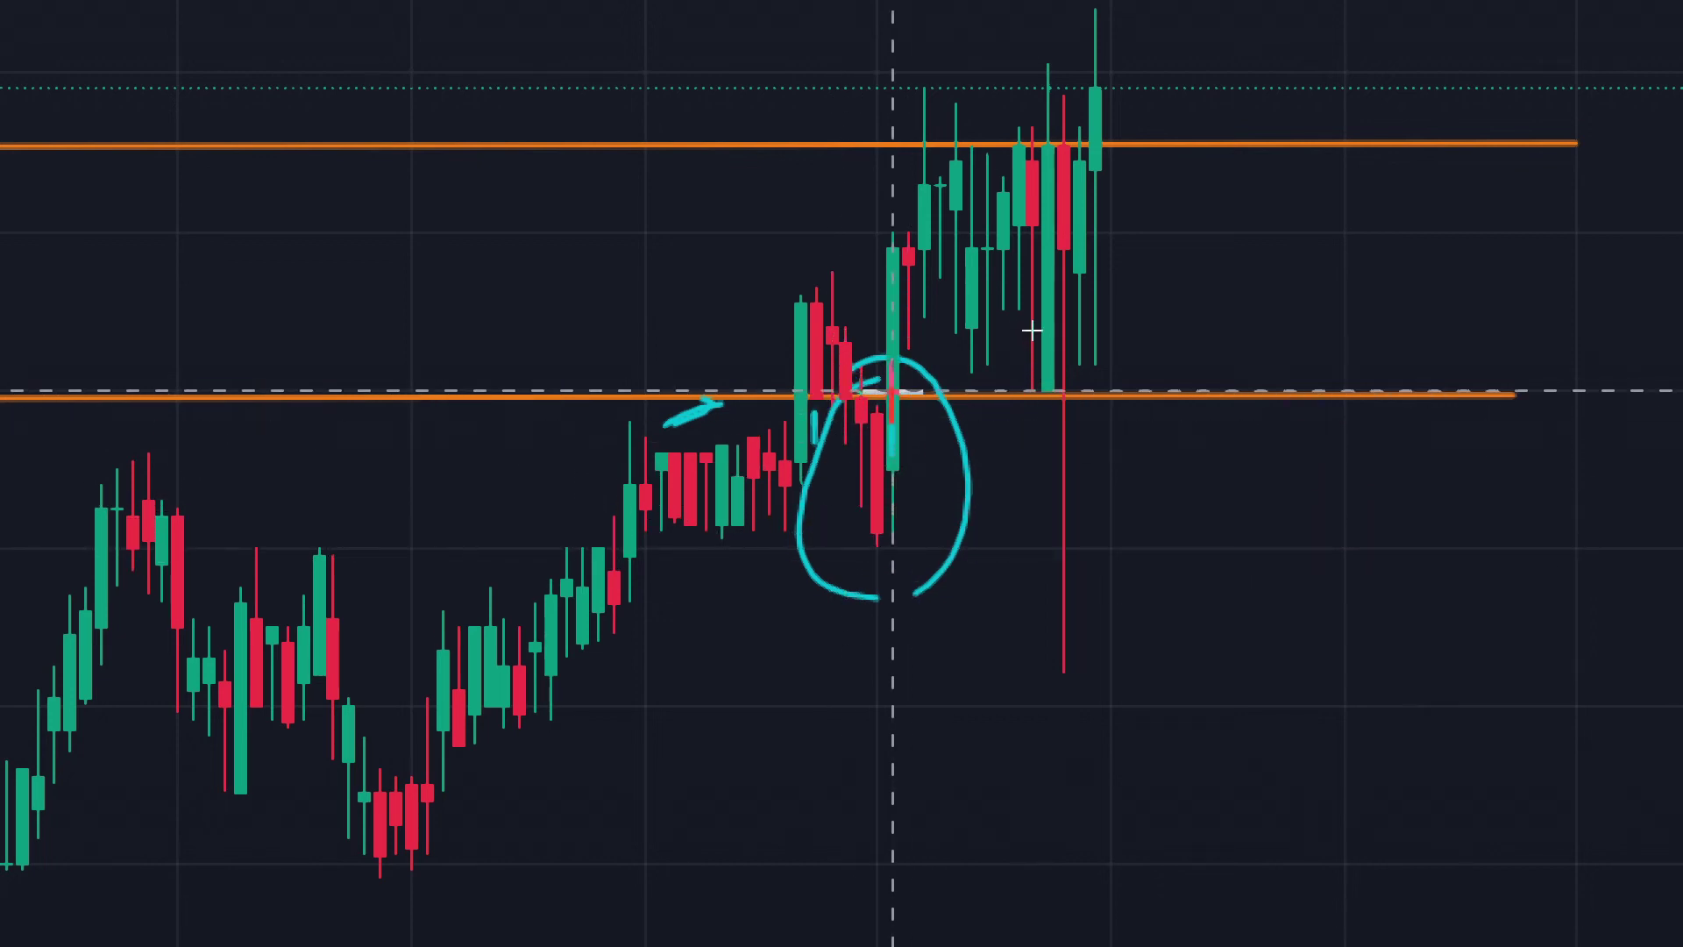
- Draw a '1' beside the loop, then undo the brush annotations with Ctrl+Z
{"action": "left_click", "coordinate": [924, 527]}
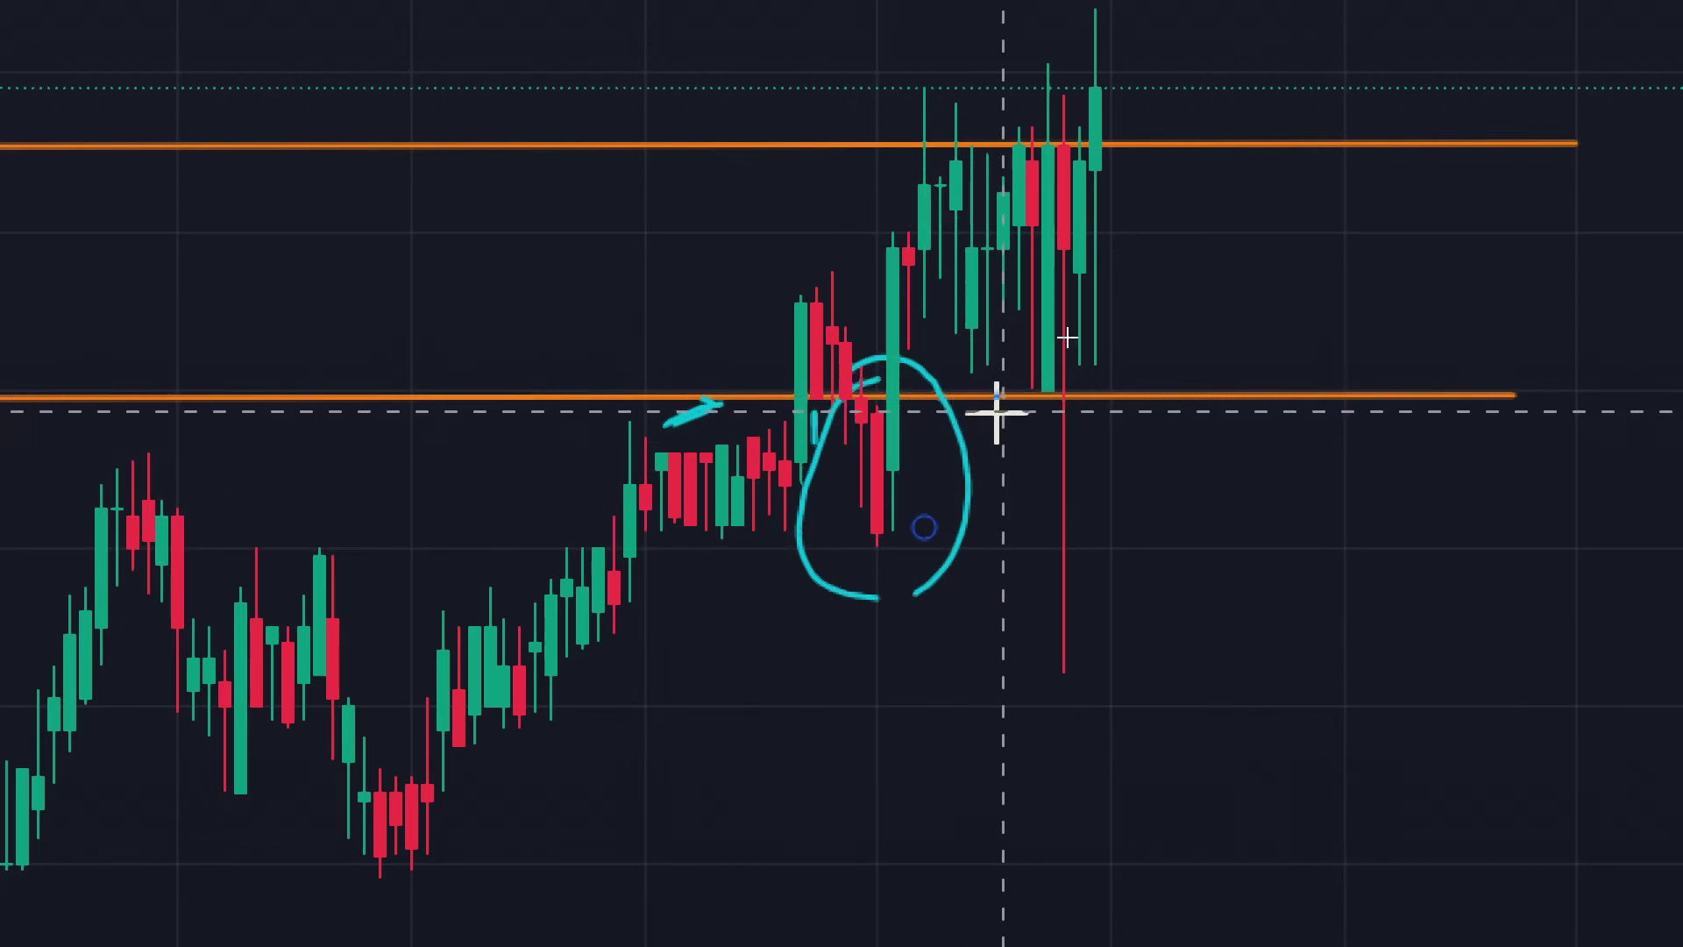
{"action": "left_click_drag", "start_coordinate": [1002, 428], "coordinate": [1002, 499]}
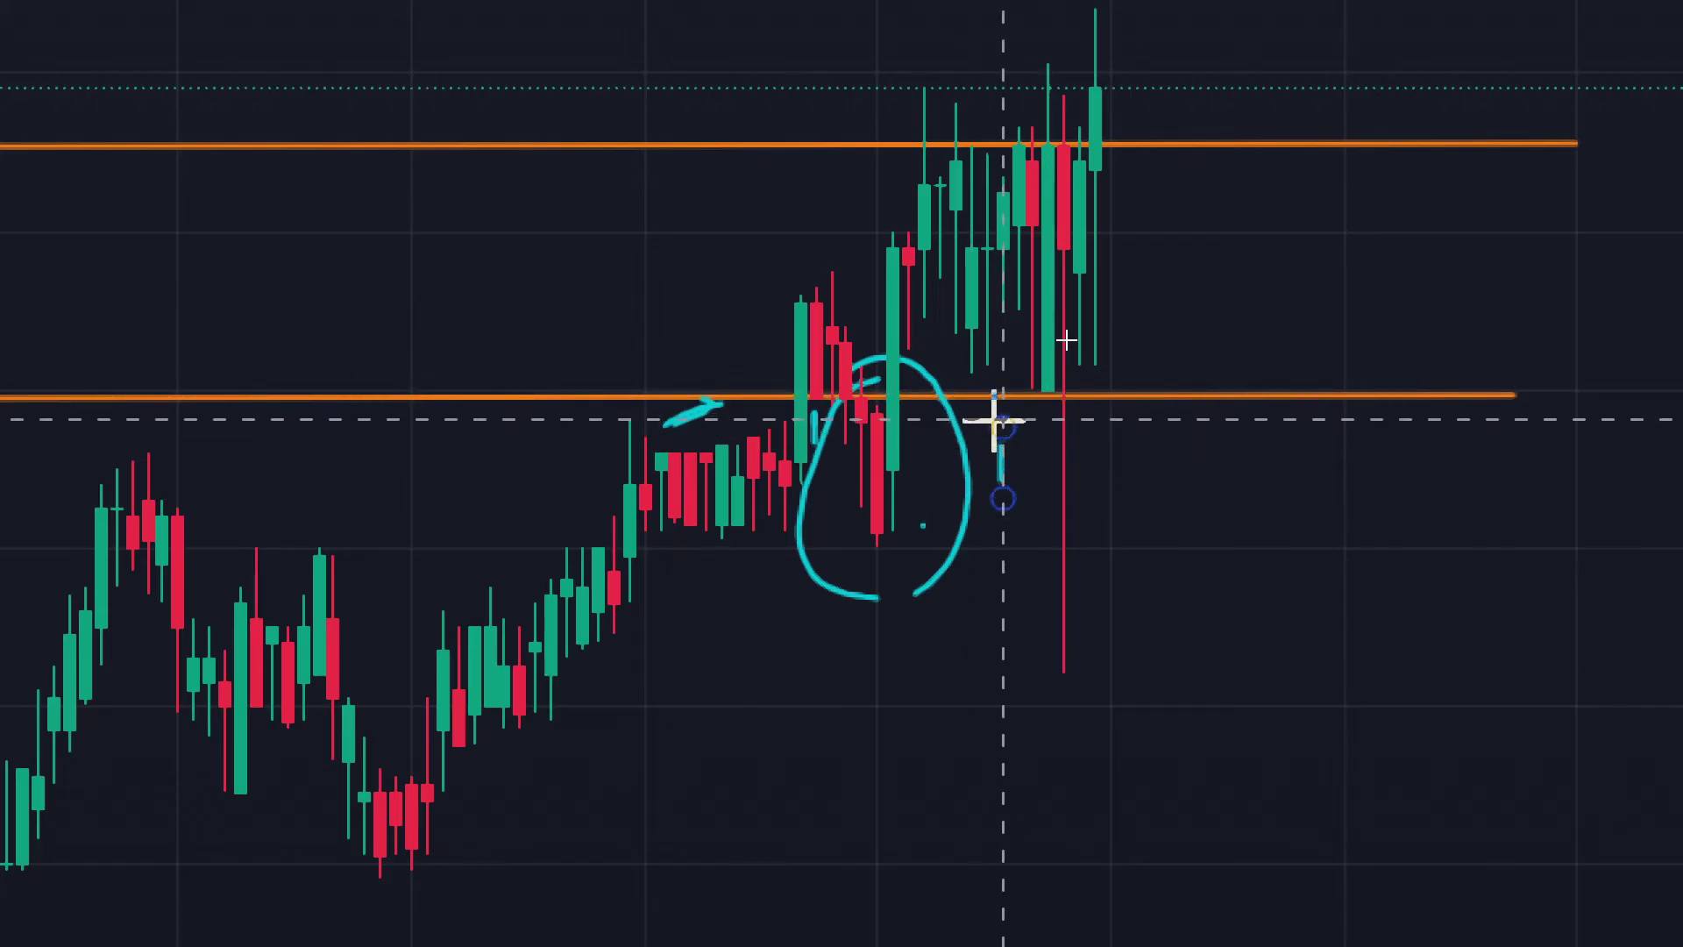
{"action": "left_click_drag", "start_coordinate": [998, 428], "coordinate": [968, 447]}
{"action": "left_click", "coordinate": [1029, 452]}
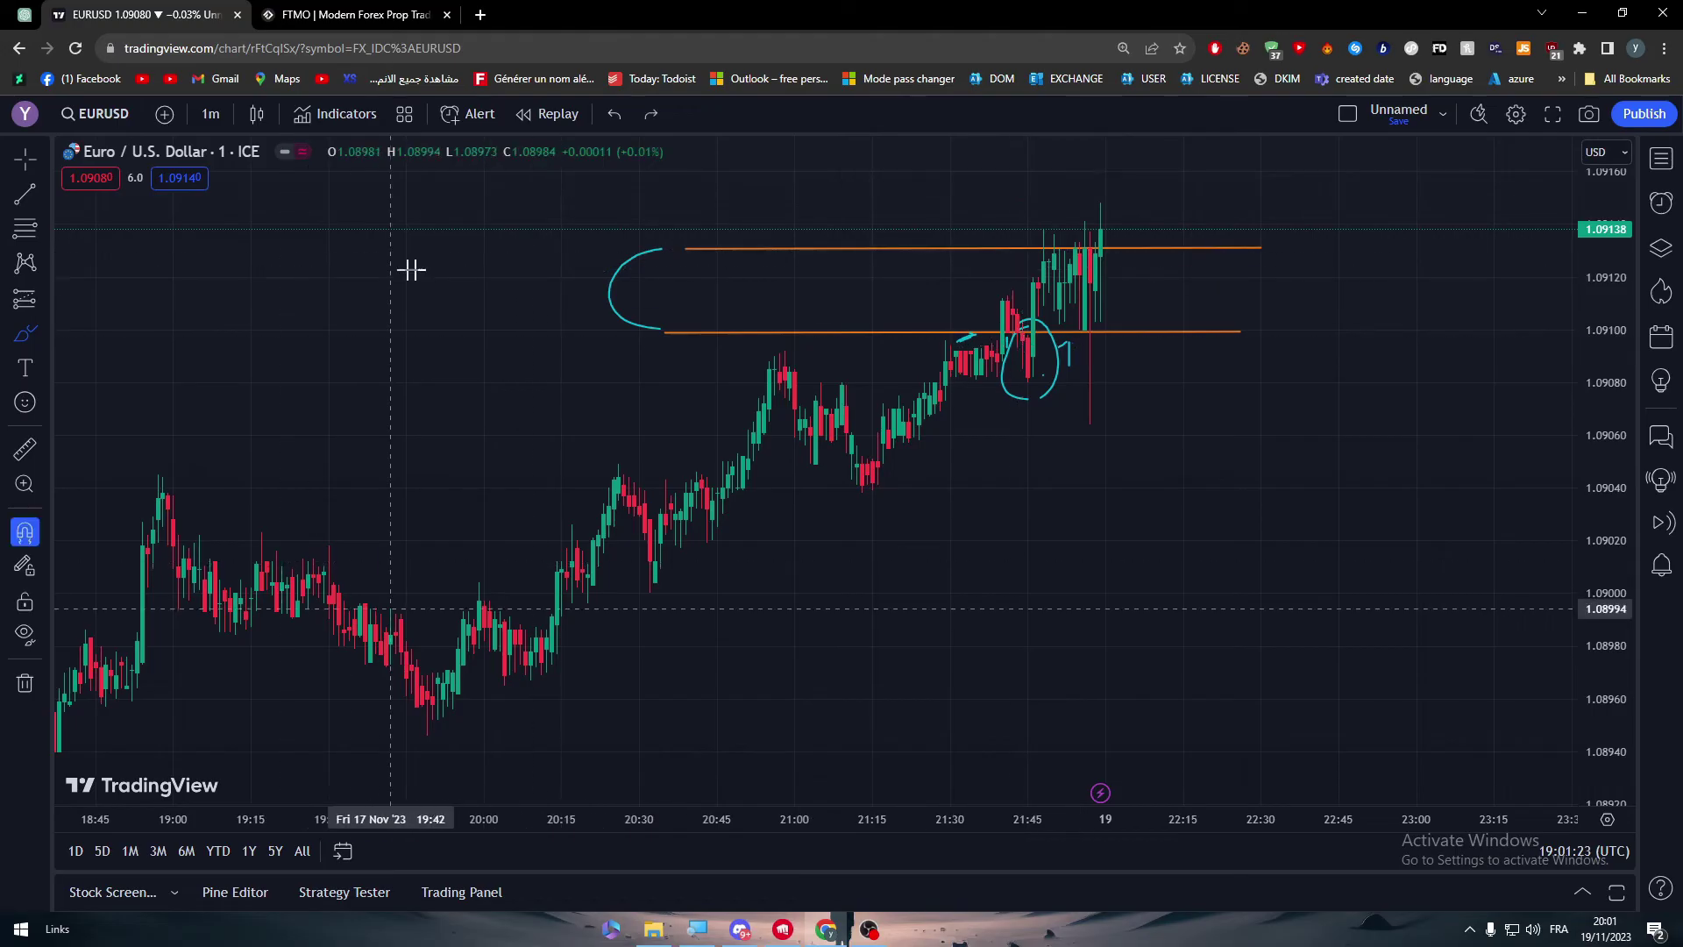
{"action": "key", "text": "ctrl+z"}
{"action": "key", "text": "ctrl+z"}
{"action": "key", "text": "ctrl+z"}
{"action": "key", "text": "ctrl+z"}
{"action": "key", "text": "ctrl+z"}
{"action": "key", "text": "ctrl+z"}
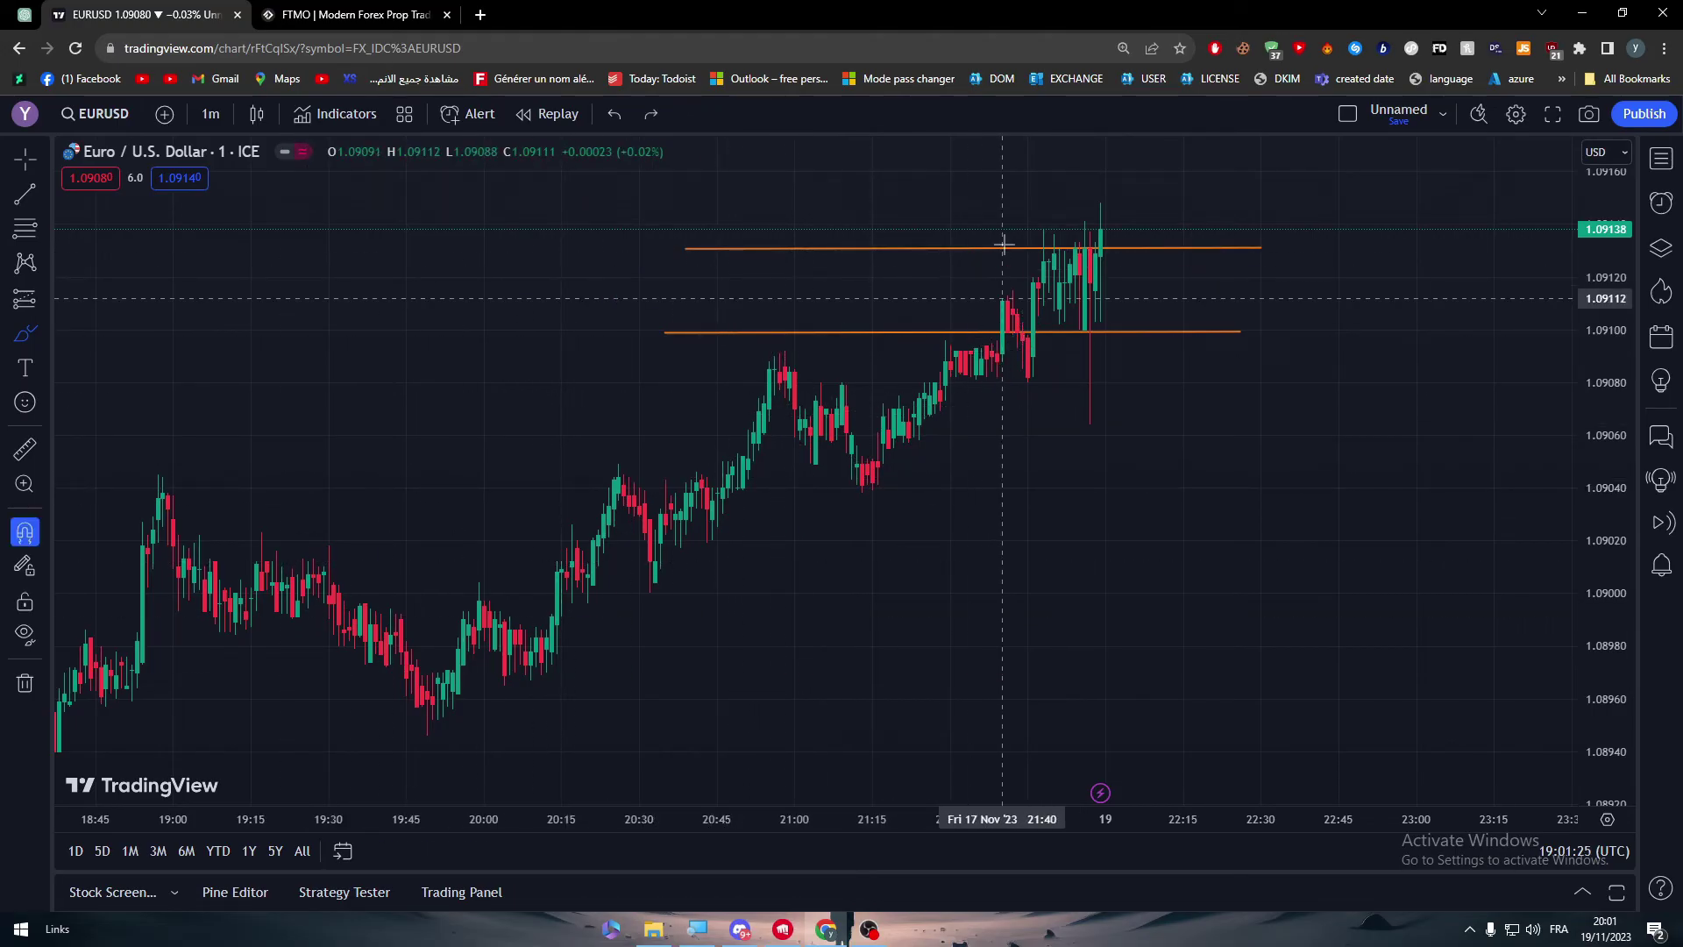
{"action": "key", "text": "ctrl+z"}
{"action": "key", "text": "ctrl+z"}
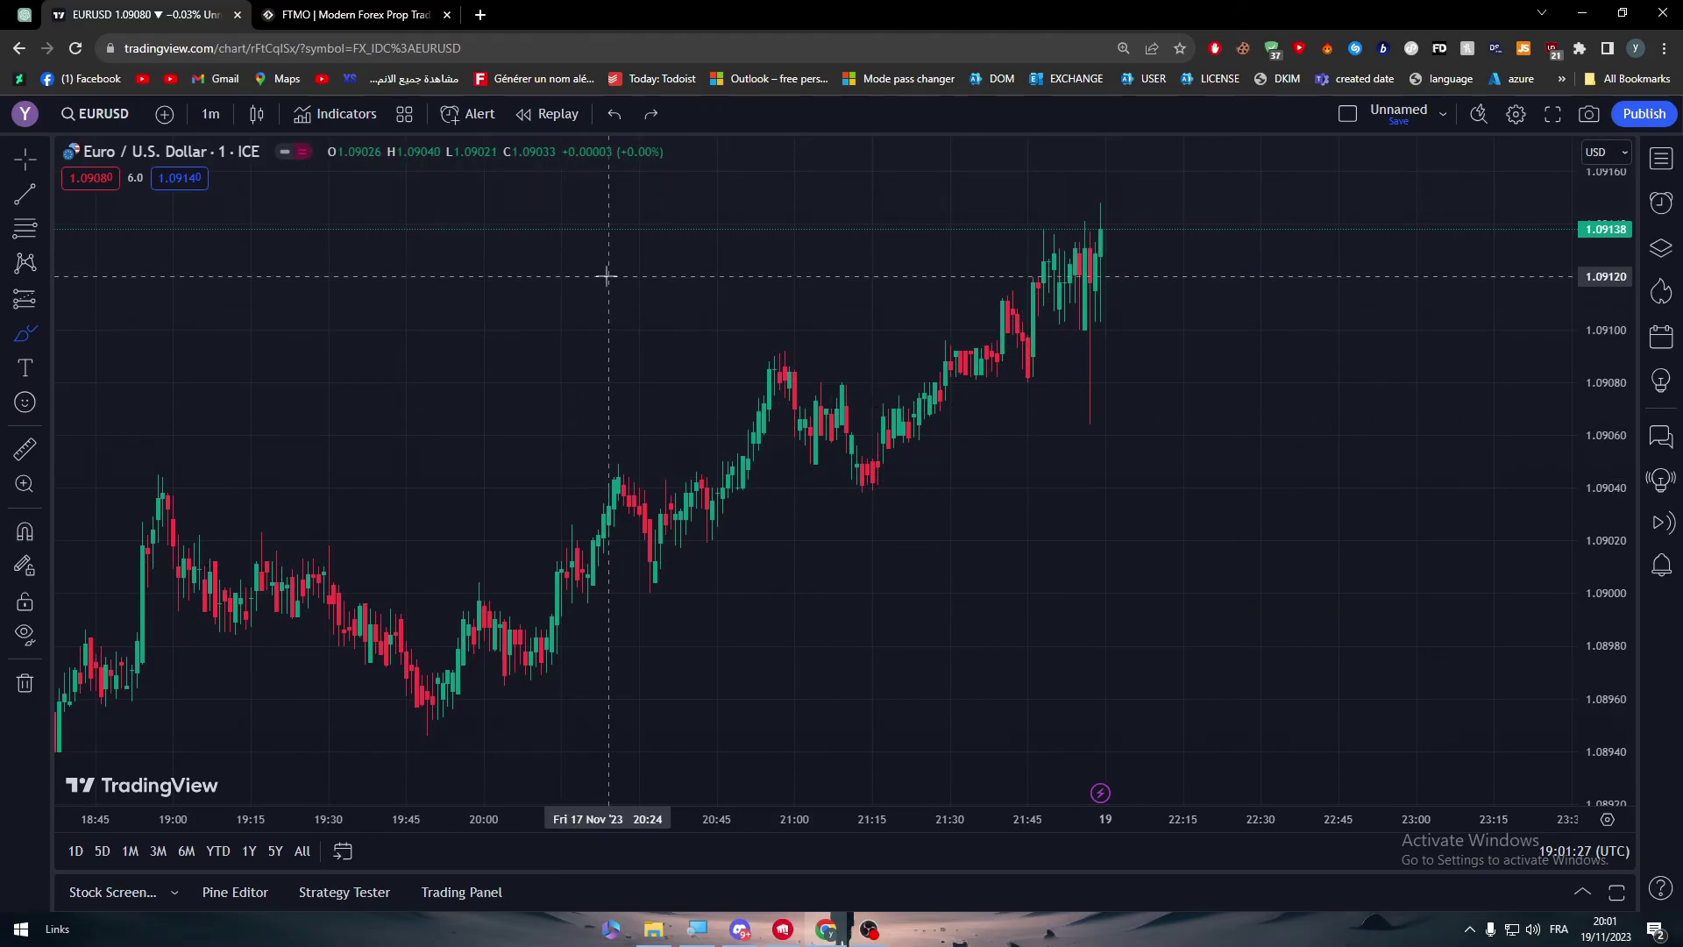
- Draw a Fib Retracement from the 1.09151 high to the 1.09005 low, then switch to the FTMO tab
{"action": "left_click", "coordinate": [26, 229]}
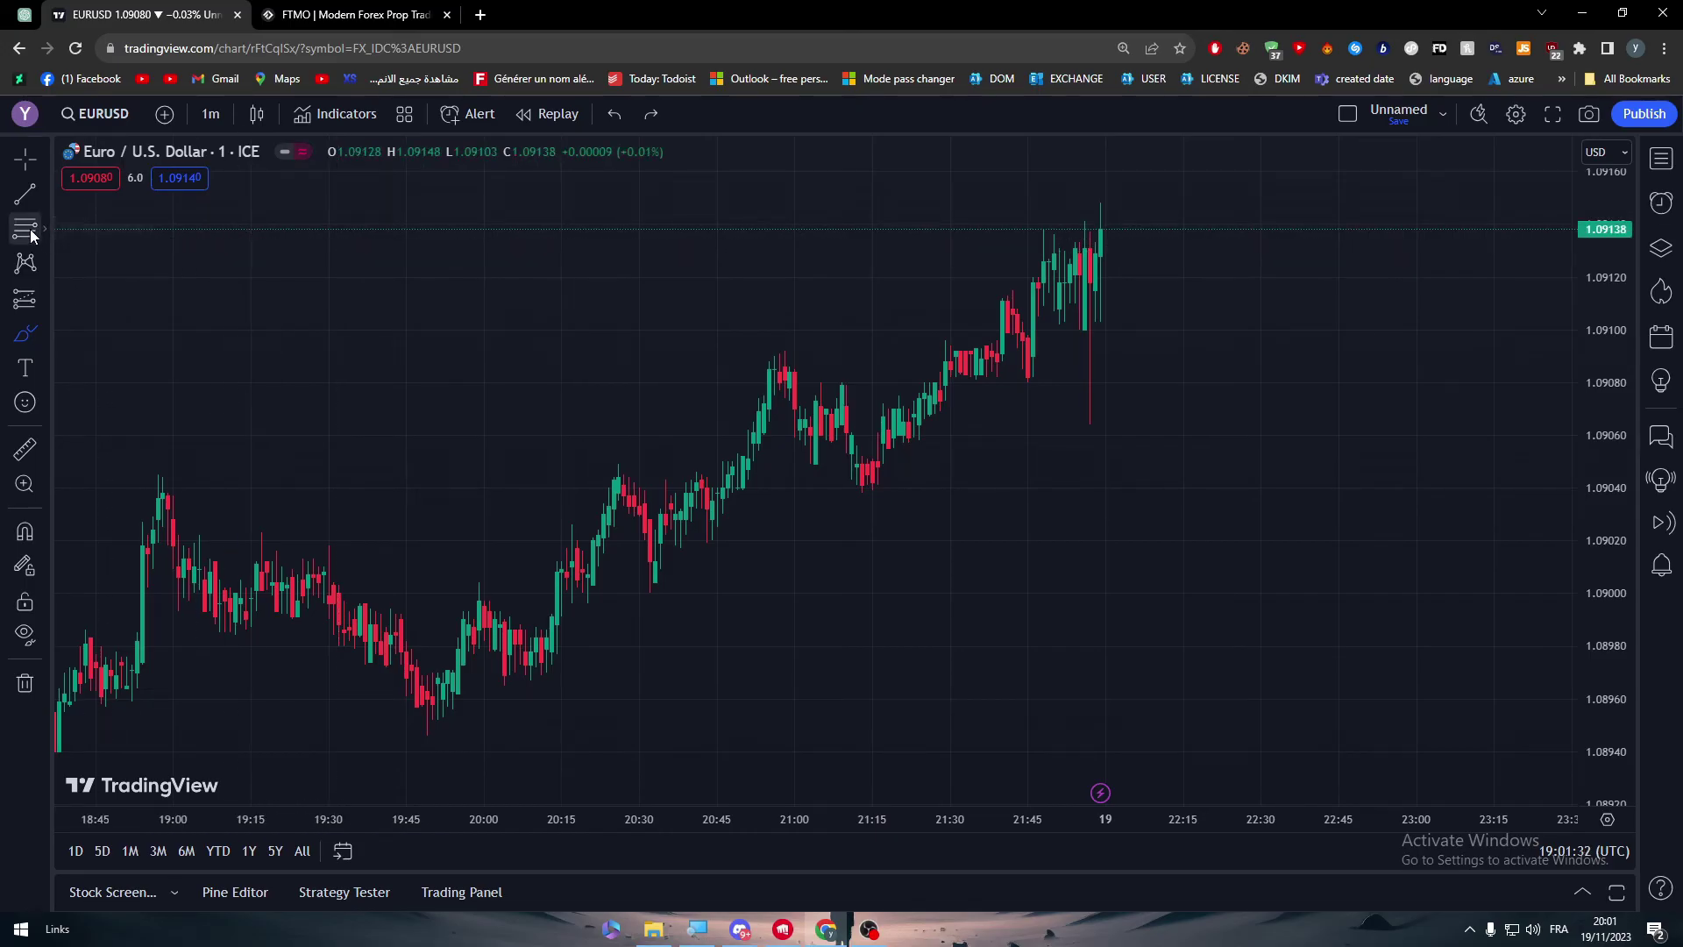
{"action": "left_click", "coordinate": [686, 195]}
{"action": "left_click", "coordinate": [1432, 580]}
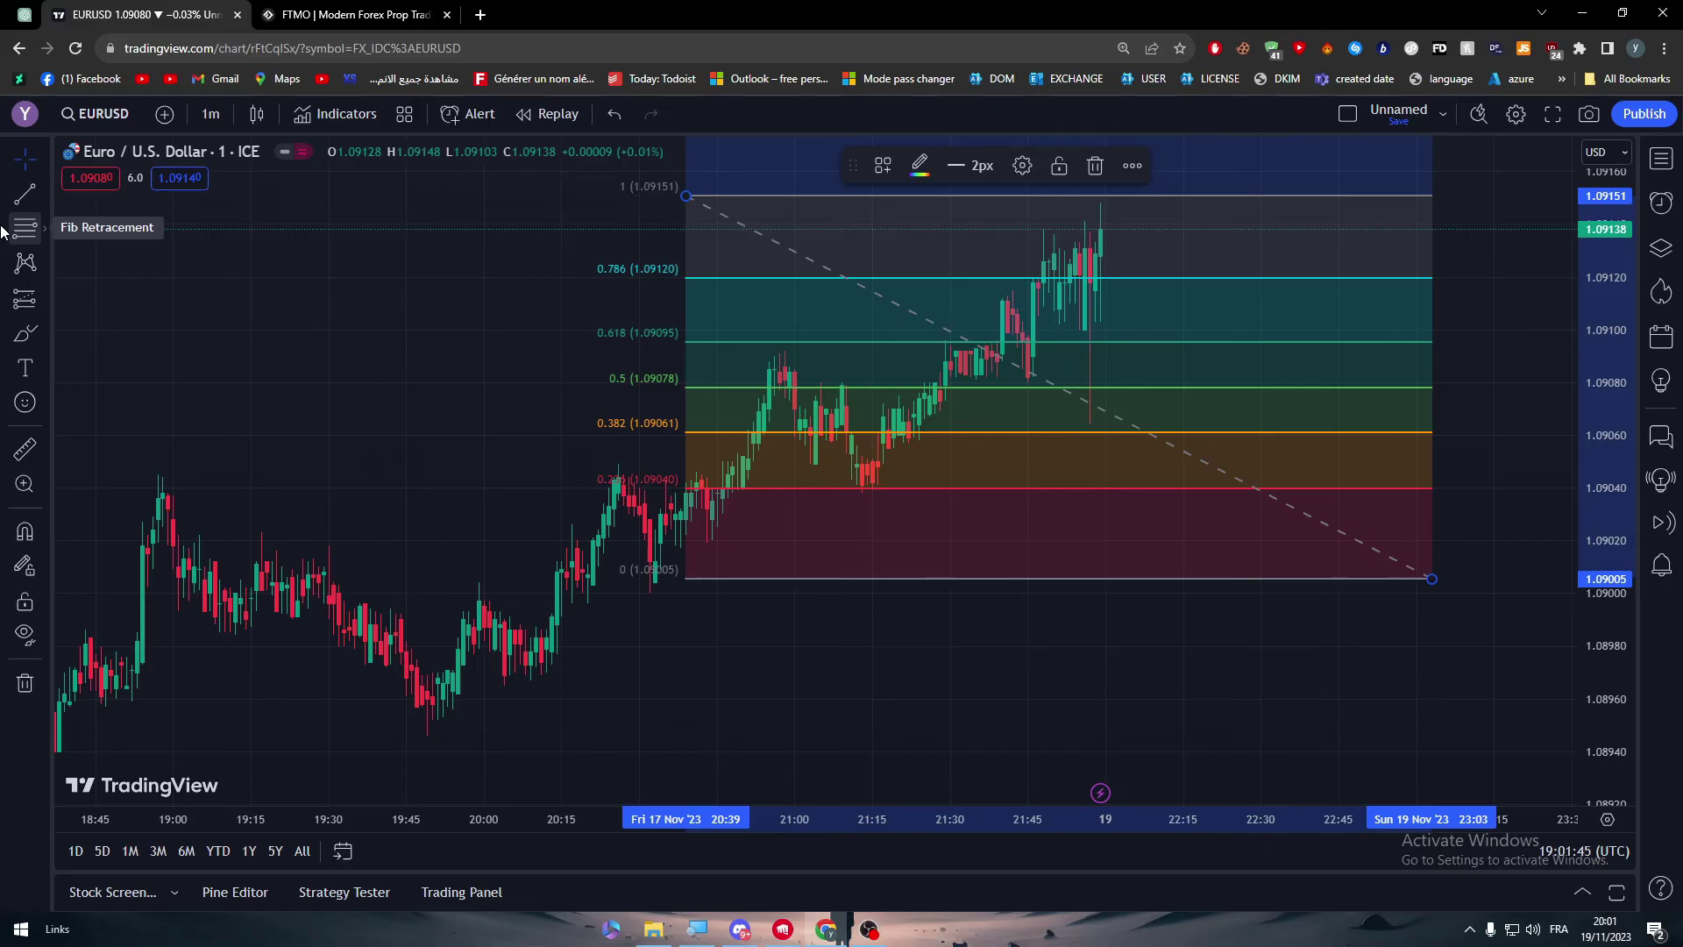
{"action": "left_click", "coordinate": [329, 15]}
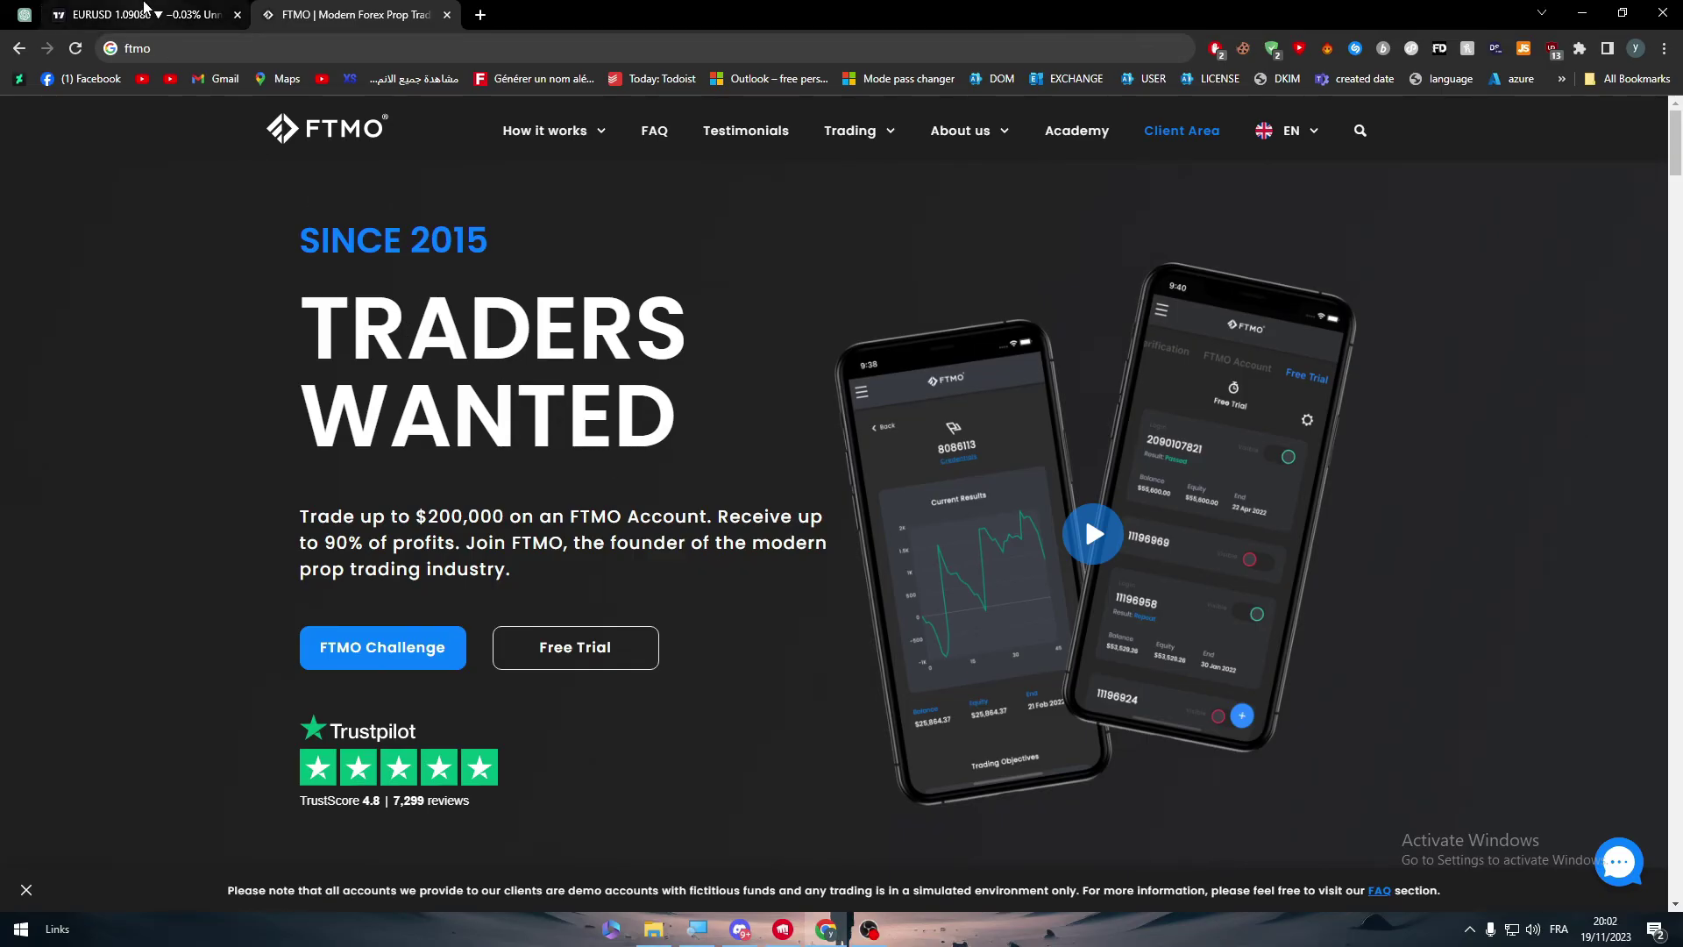
- Switch between the FTMO and EURUSD tabs, ending on the EURUSD chart with its retracement
{"action": "left_click", "coordinate": [144, 7]}
{"action": "left_click", "coordinate": [323, 19]}
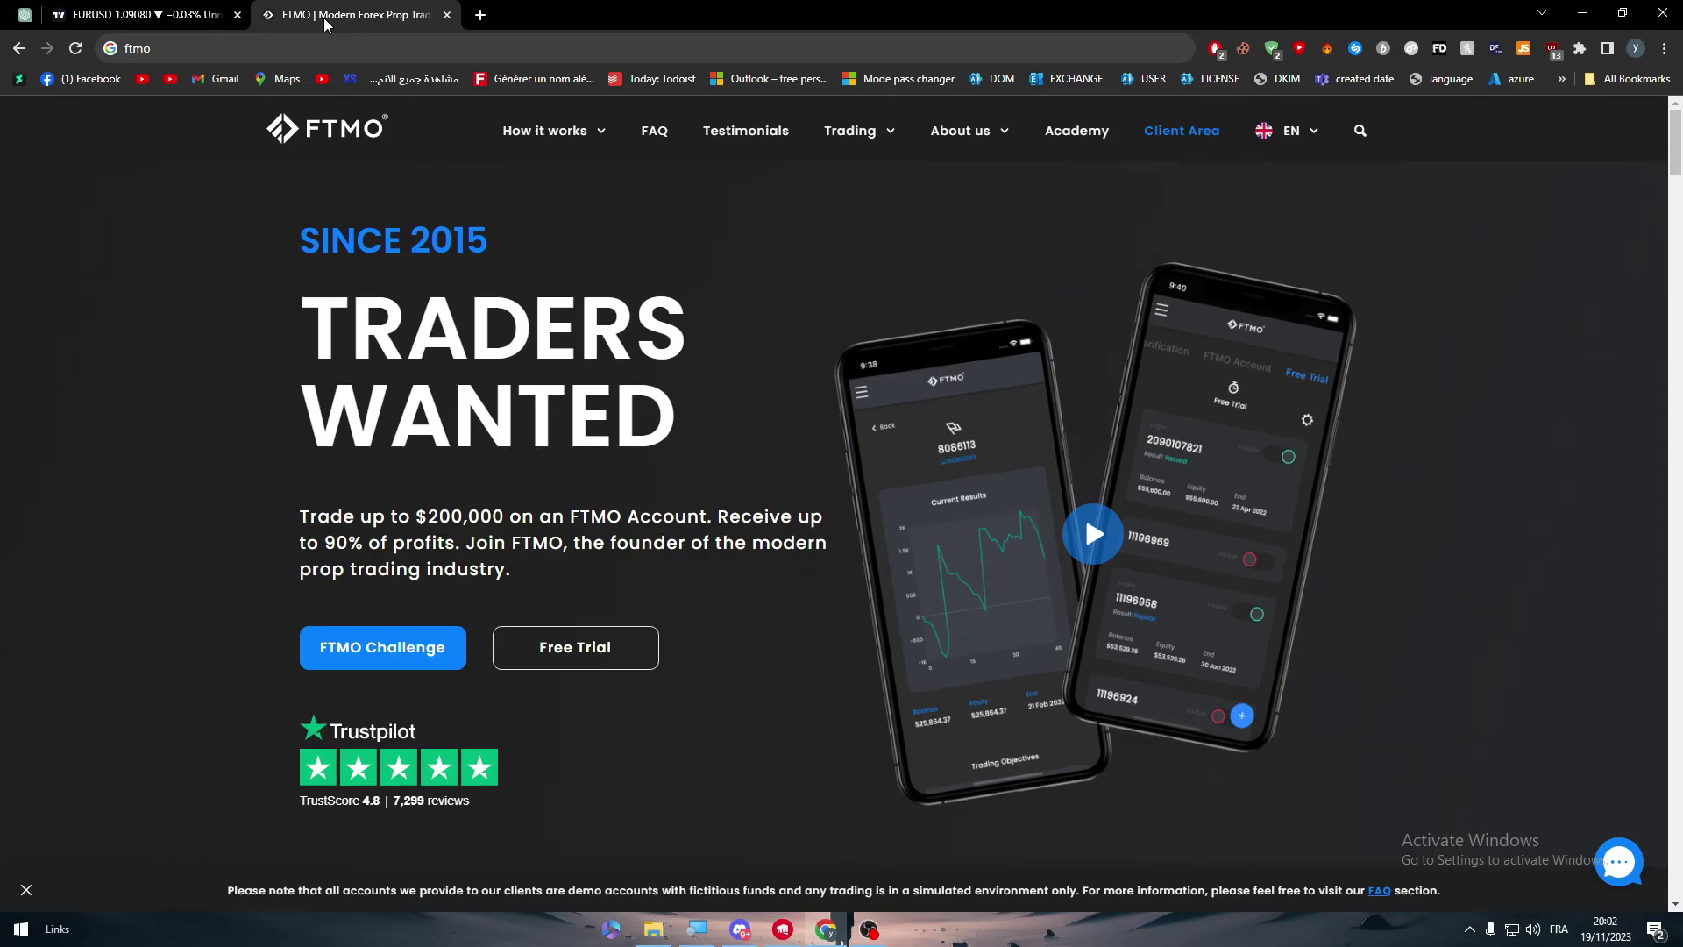
{"action": "left_click", "coordinate": [211, 14]}
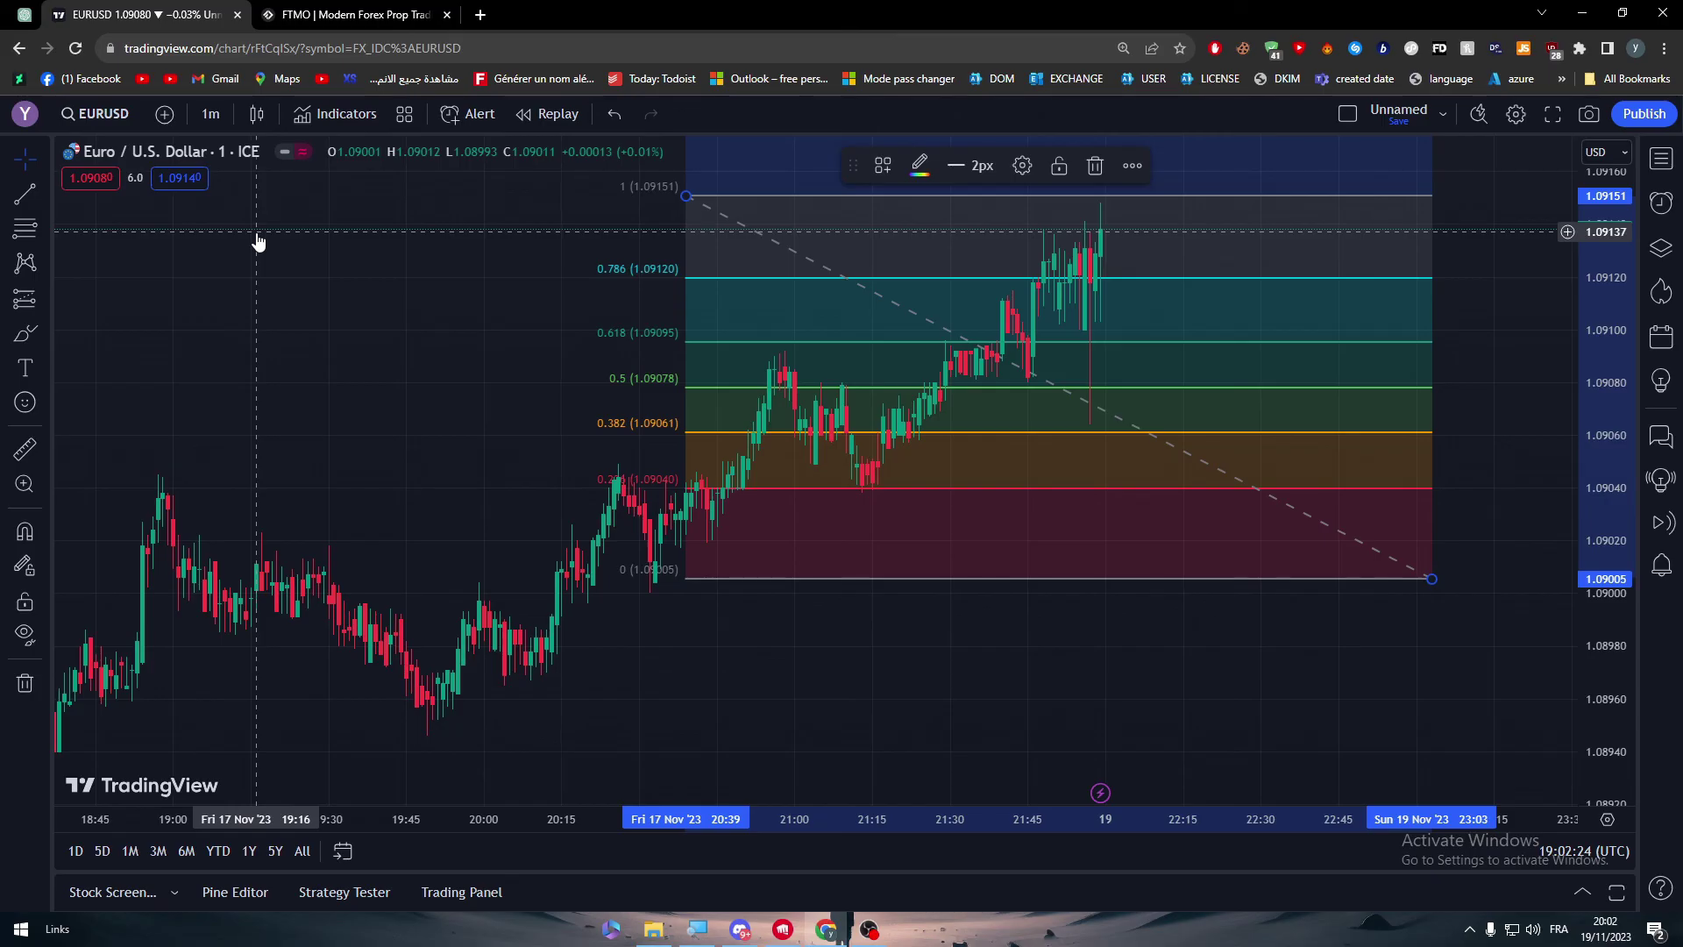
- Browse the Indicators list, then close it without adding any indicator to the EURUSD chart
{"action": "left_click", "coordinate": [351, 113]}
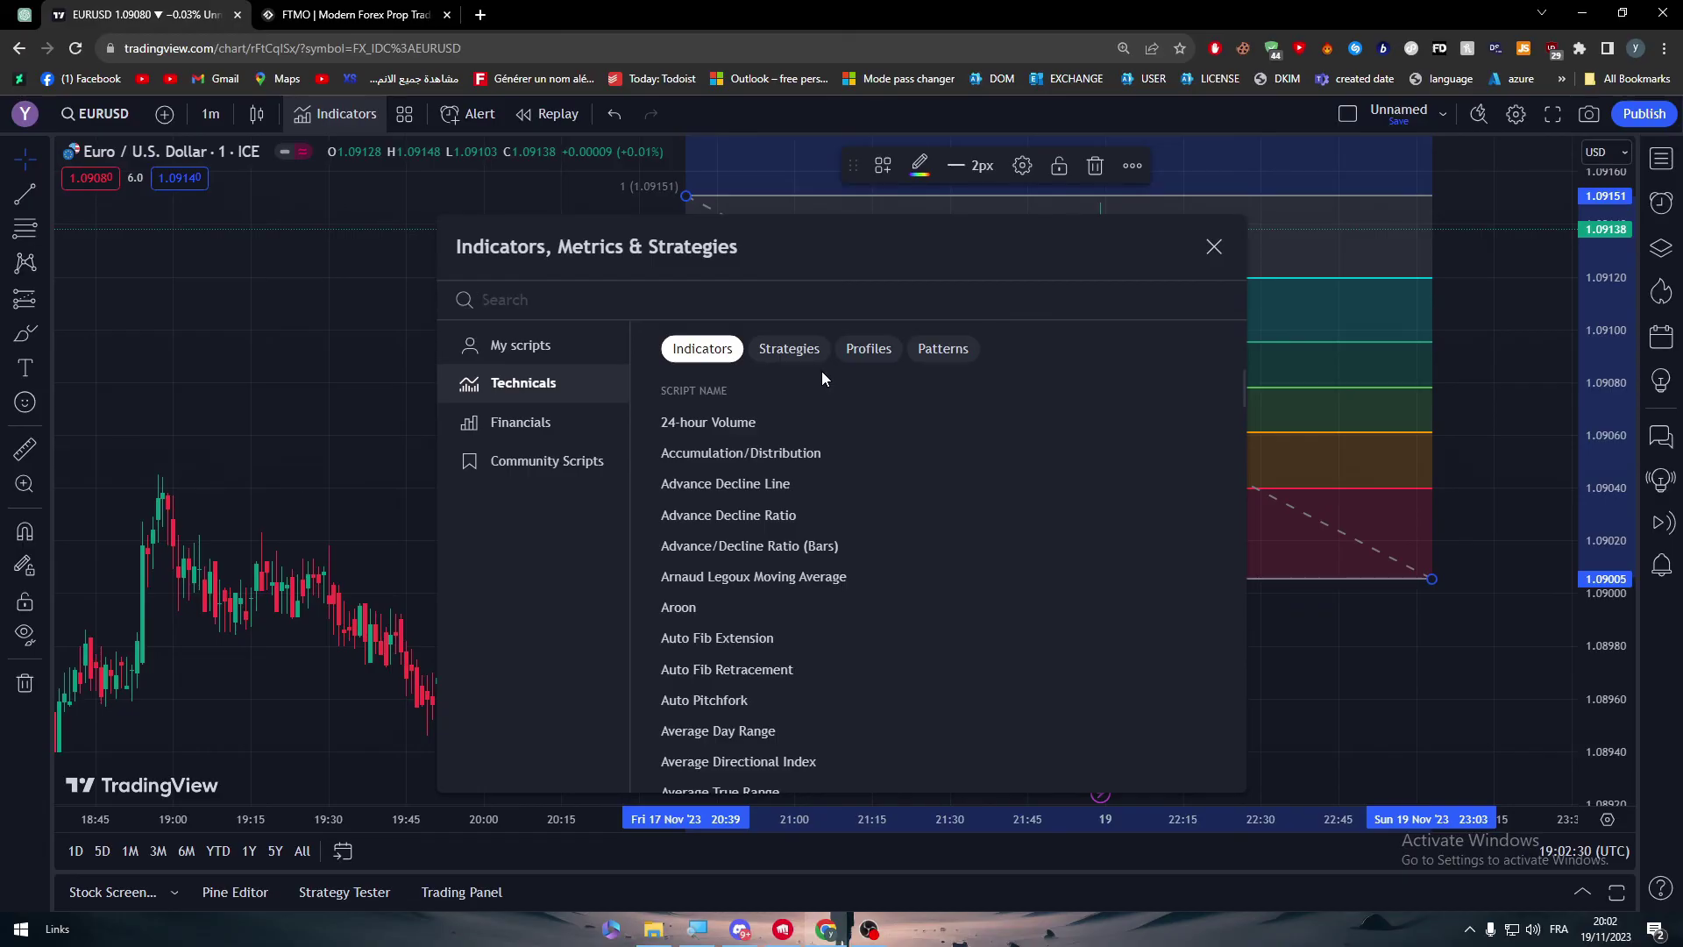
{"action": "left_click", "coordinate": [1197, 250]}
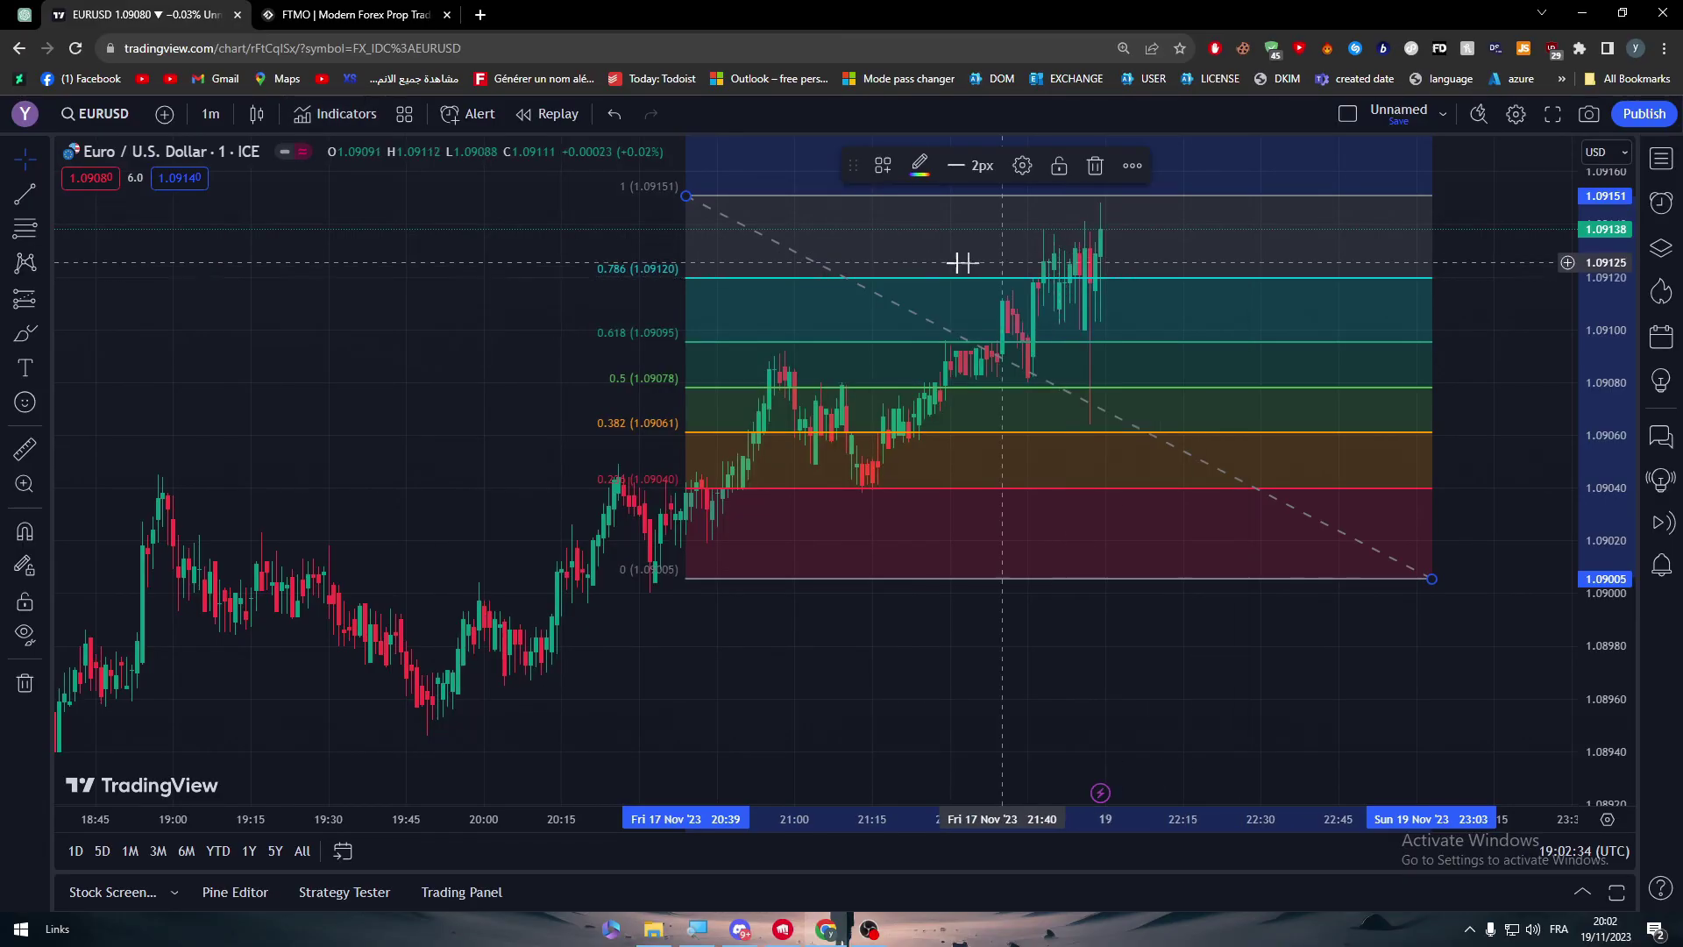
{"action": "left_click", "coordinate": [330, 15]}
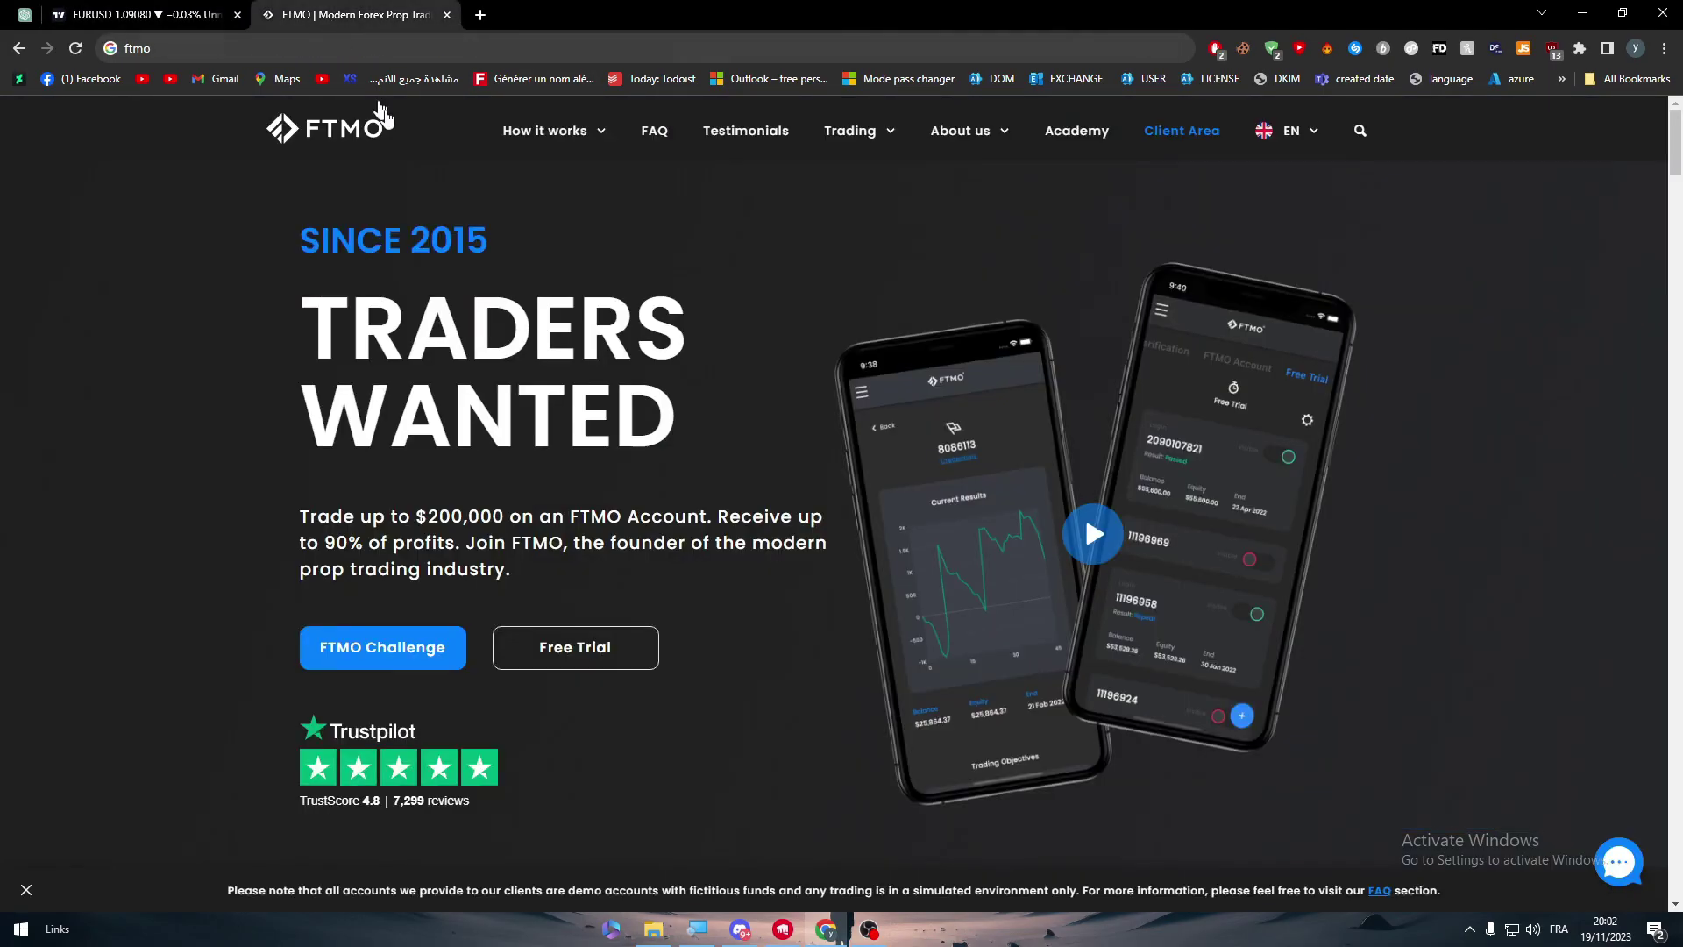